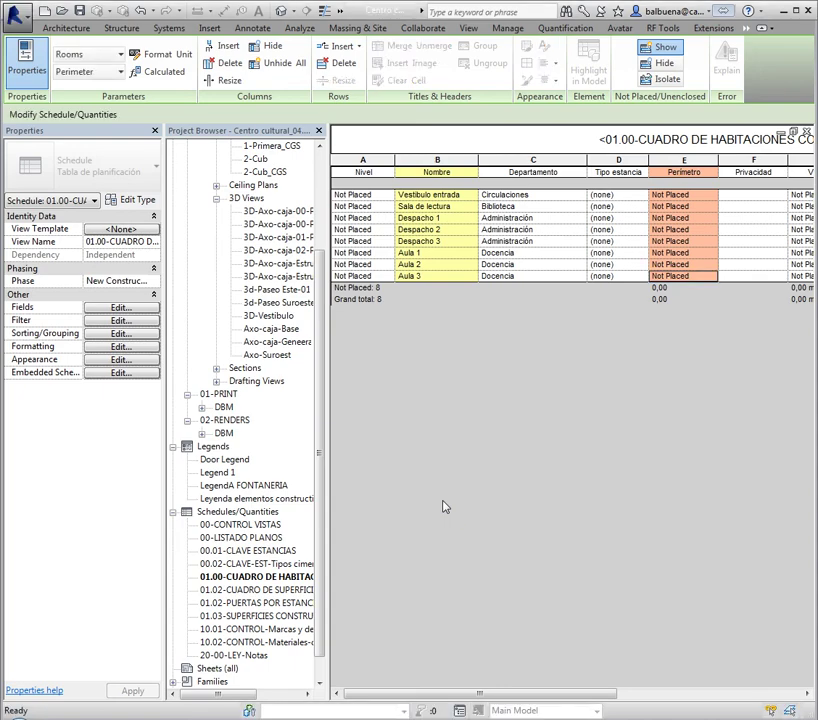
Step: Open the 0-Baja_CGS floor plan from the Project Browser and fit the building in view
left_click(56, 30)
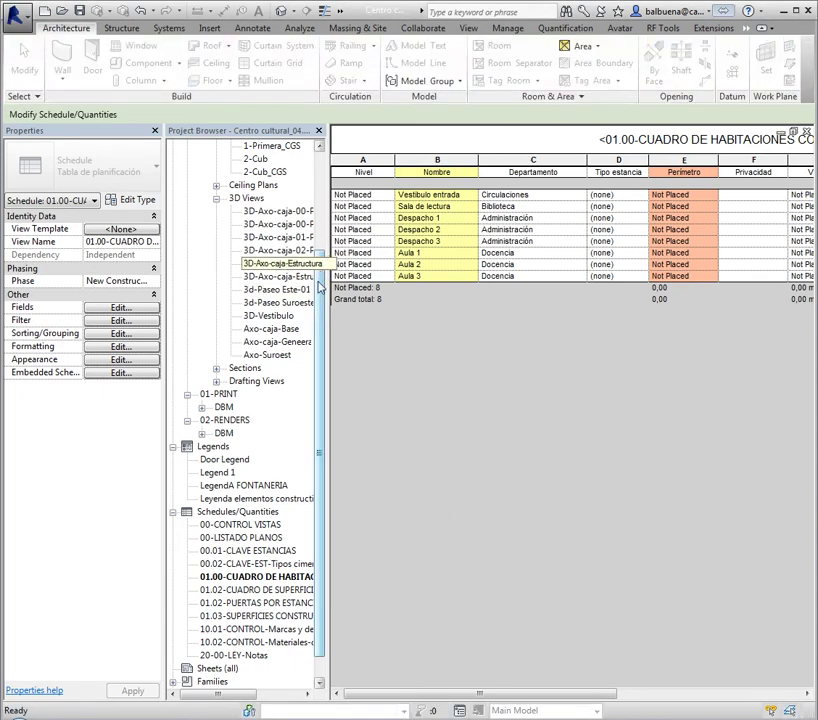
mouse_move(320, 287)
left_mouse_down()
mouse_move(320, 229)
mouse_move(305, 218)
left_mouse_up()
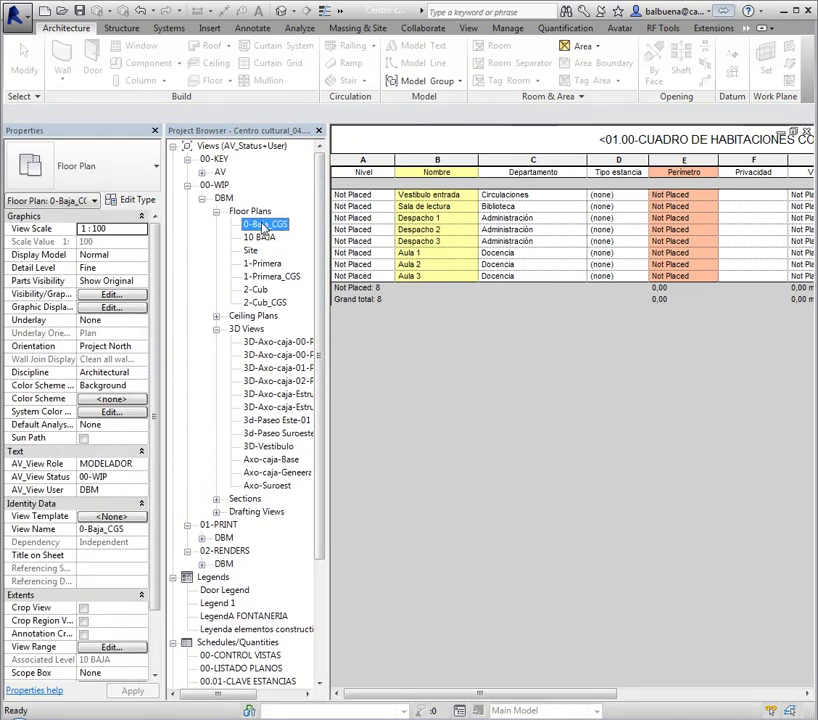
double_click(262, 226)
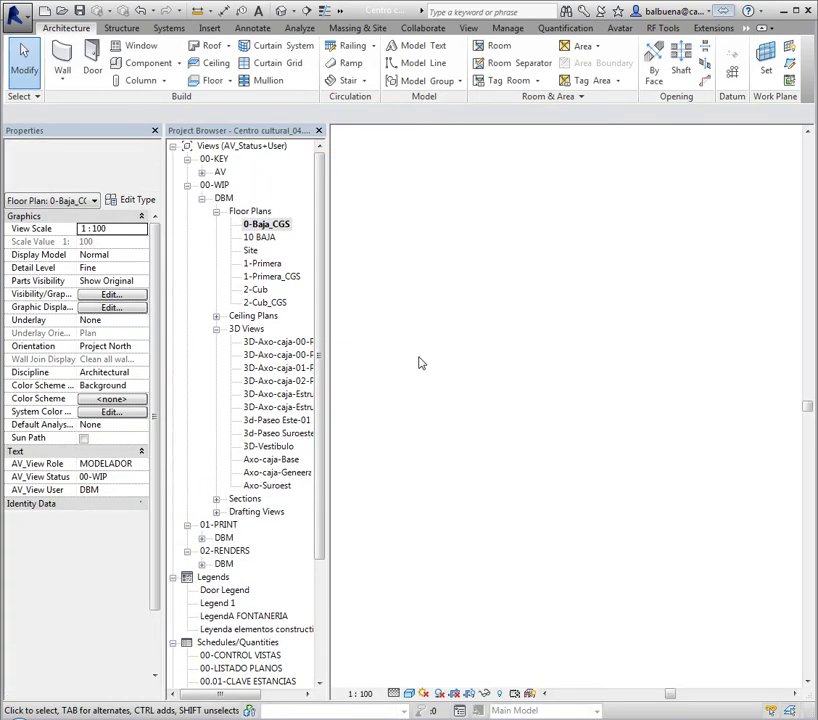
middle_click_drag(505, 387, 480, 614)
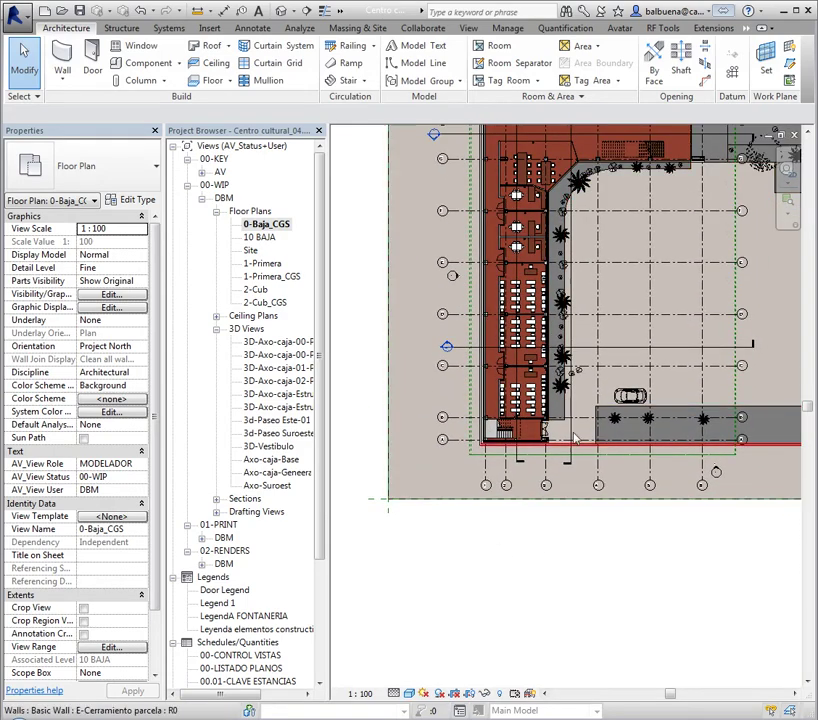
middle_click_drag(625, 305, 565, 393)
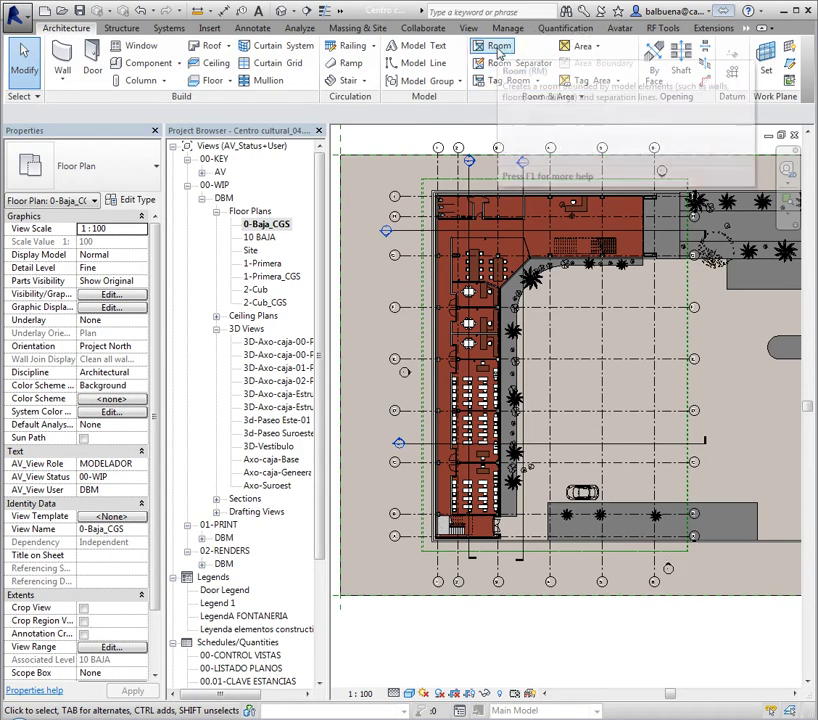
mouse_move(497, 46)
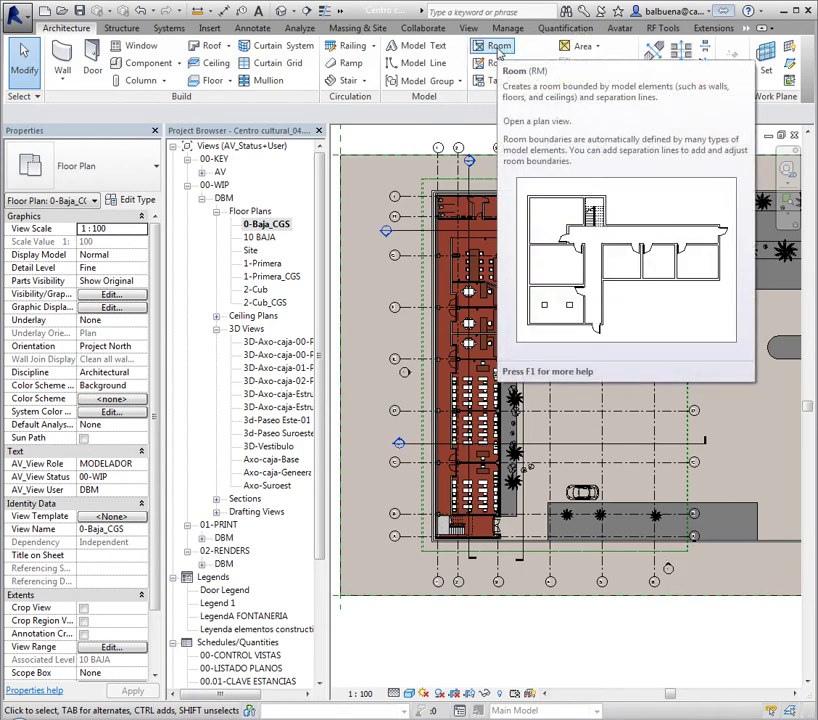
Step: Start the Room tool and switch the plan's visual style to Hidden Line
left_click(497, 47)
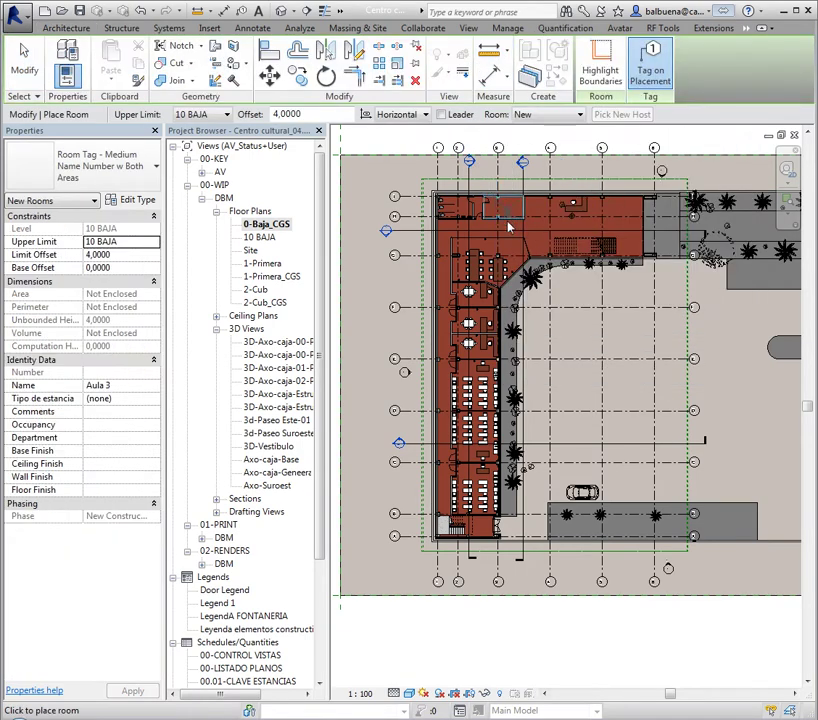
scroll(490, 272, "up", 2)
scroll(489, 244, "up", 2)
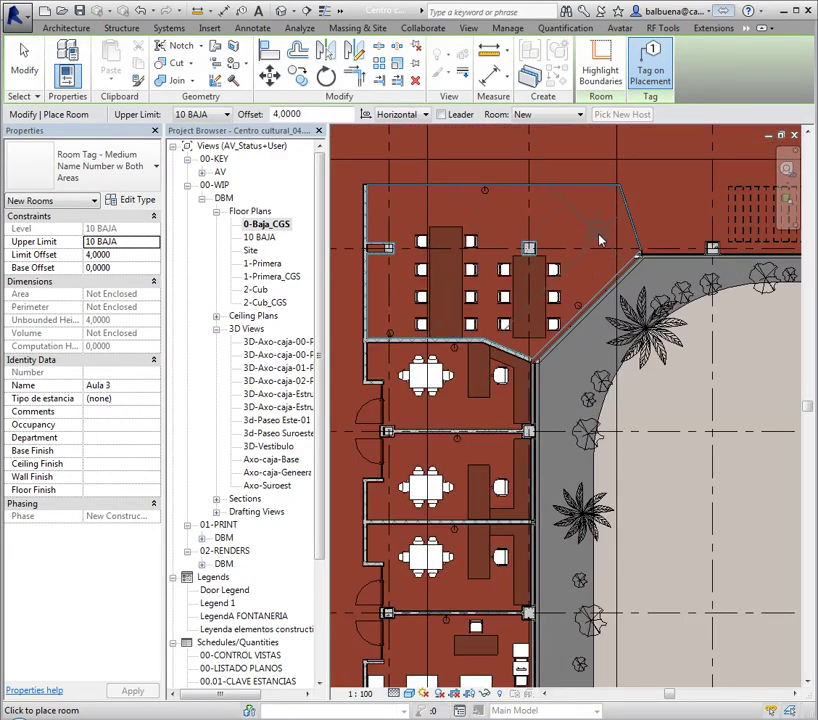
left_click(409, 693)
left_click(440, 628)
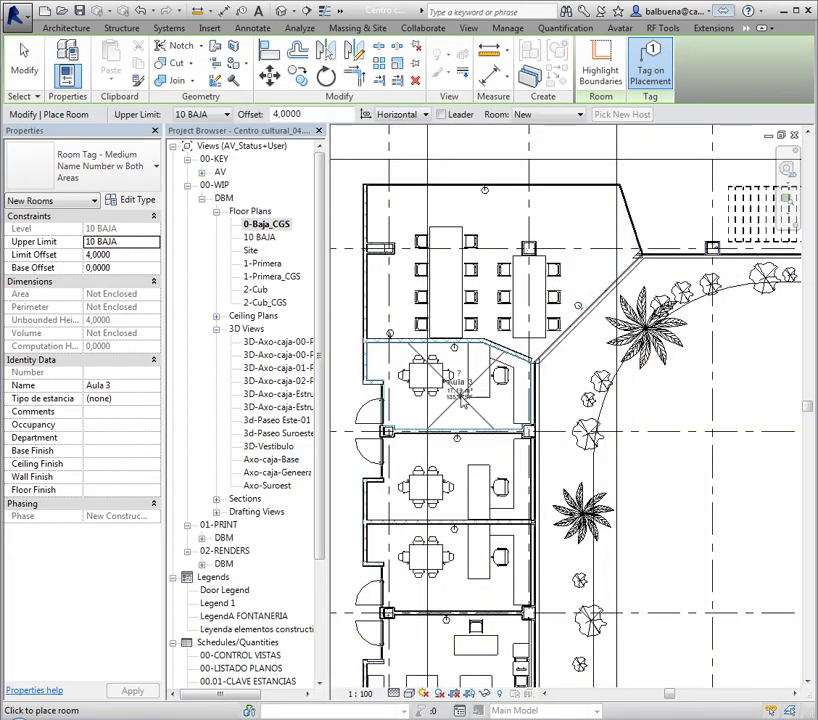
scroll(468, 372, "down", 2)
middle_click_drag(468, 372, 493, 282)
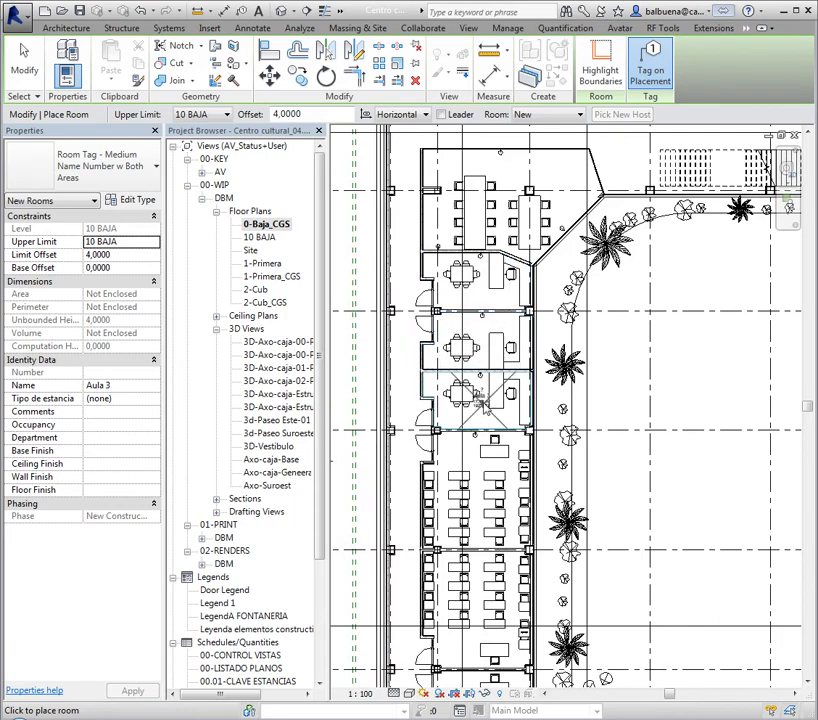
middle_click_drag(483, 400, 483, 461)
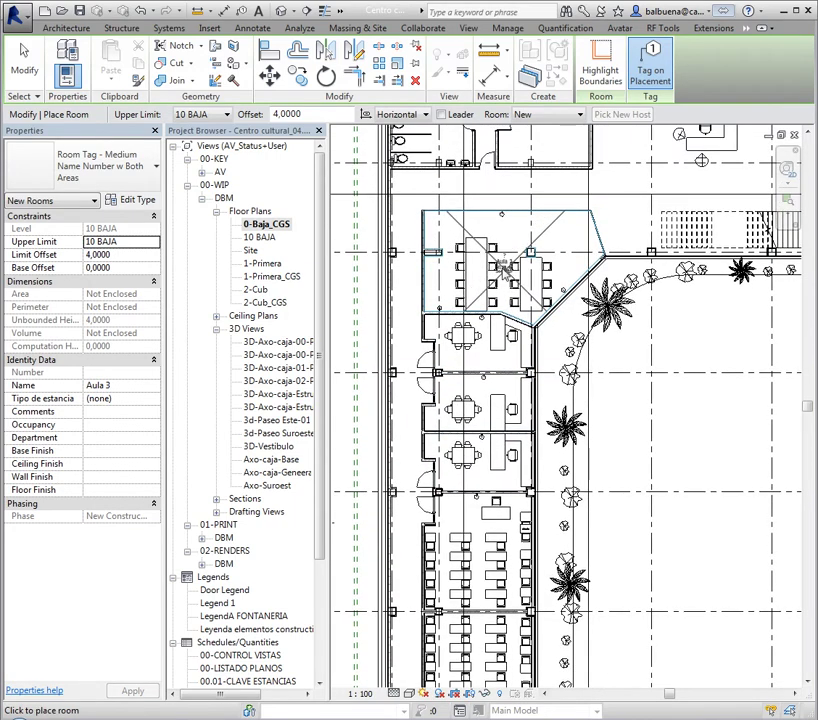
scroll(501, 256, "up", 2)
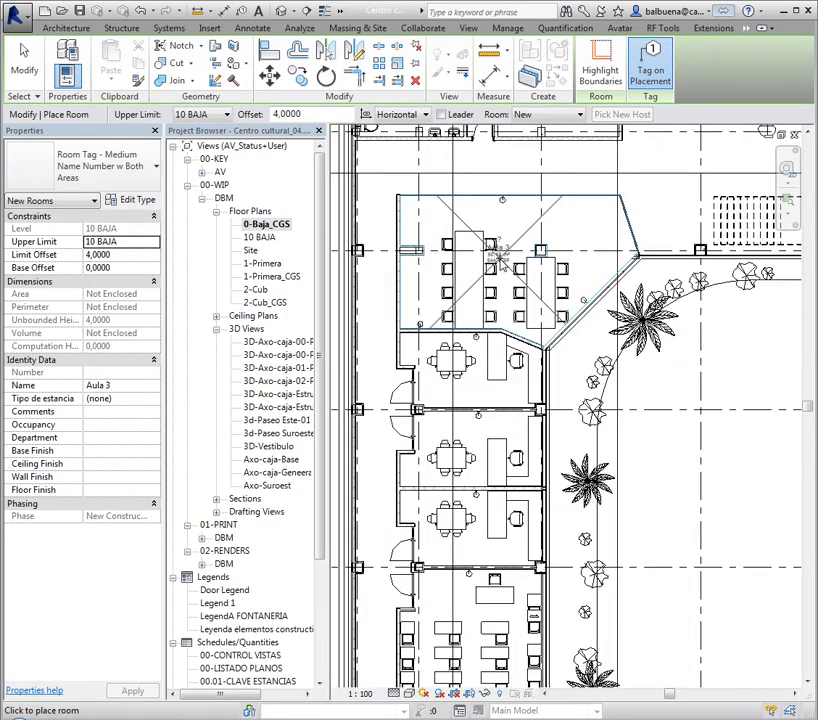
scroll(501, 258, "up", 2)
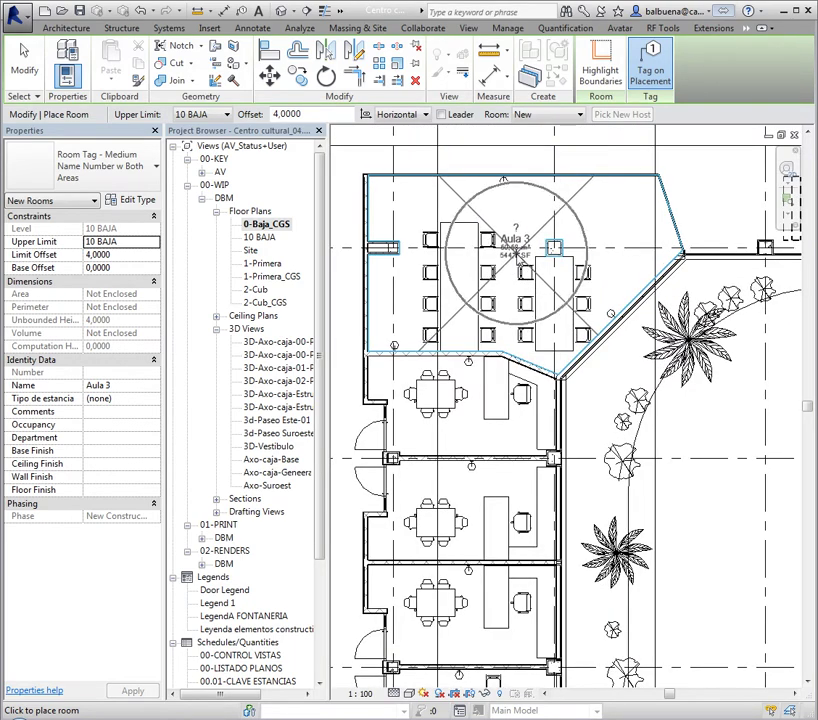
scroll(515, 250, "down", 1)
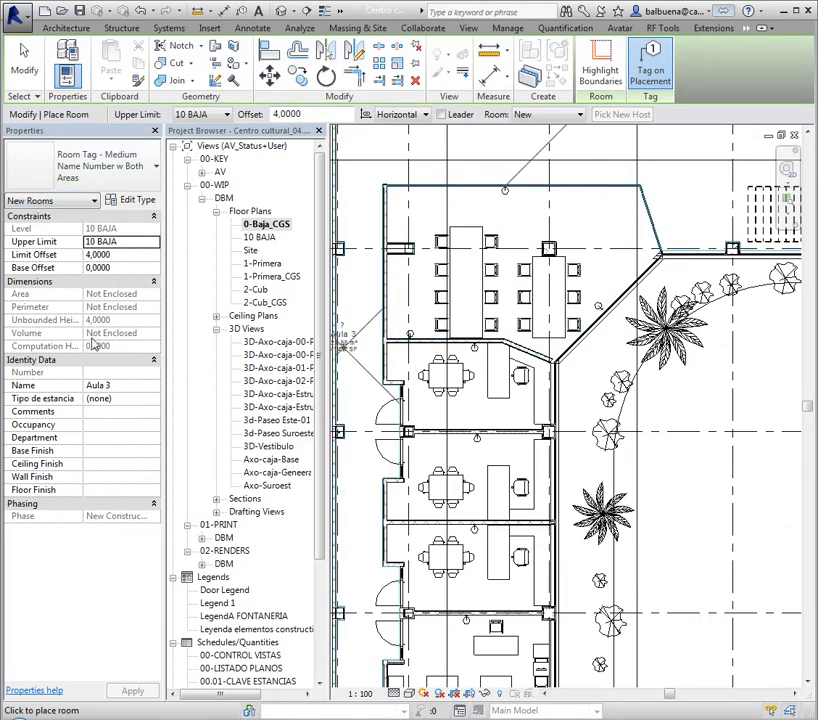
Step: Name new rooms Aula 3, place room 10 in the top classroom, and open the tag's type properties
left_click(146, 389)
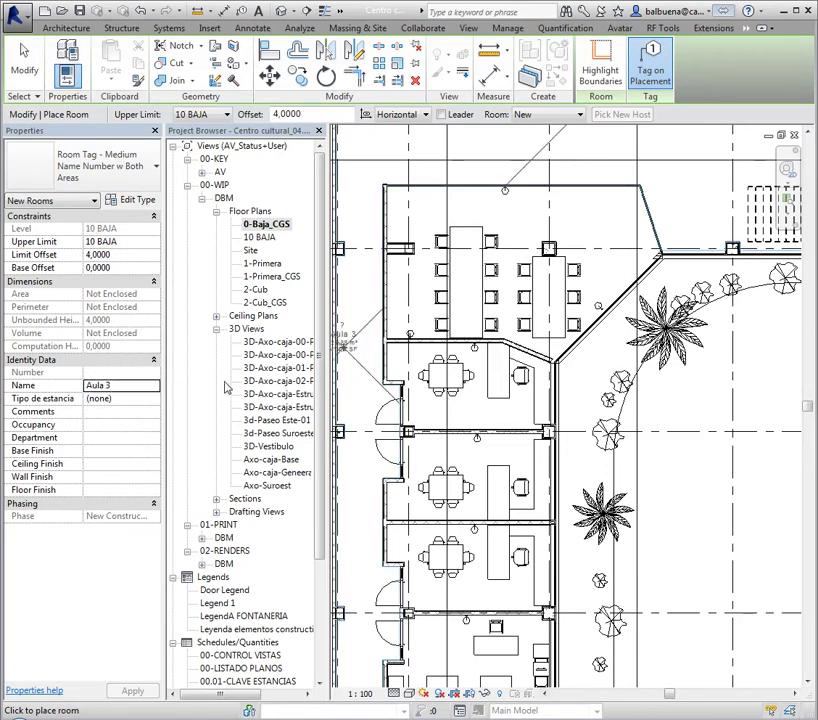
scroll(526, 290, "down", 1)
middle_click_drag(526, 290, 547, 290)
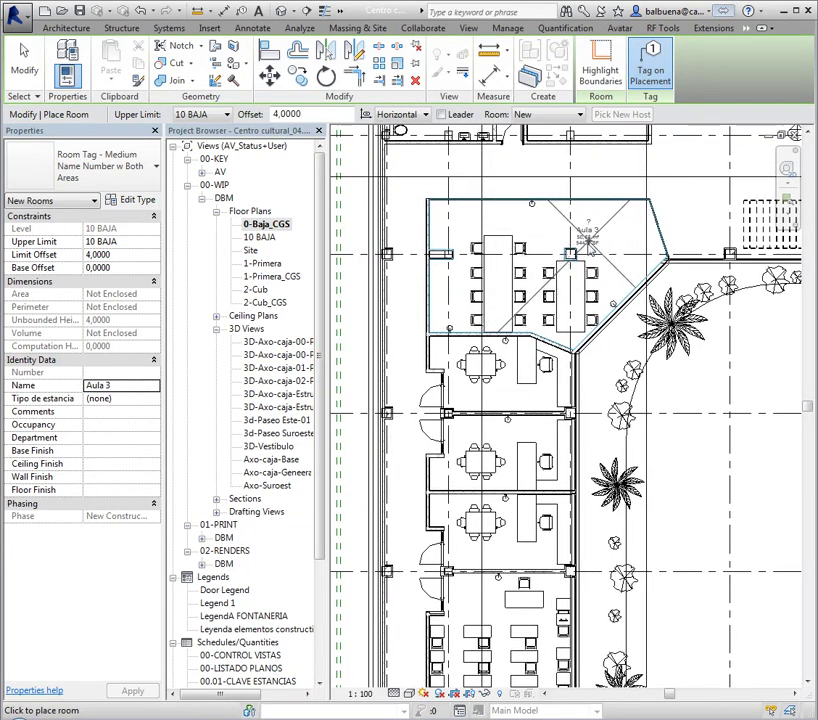
left_click(541, 268)
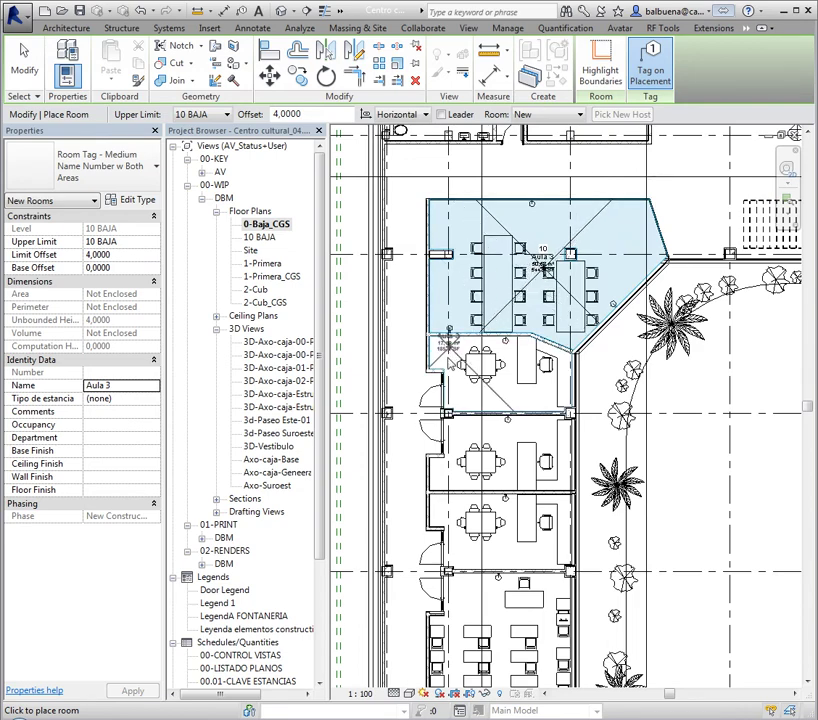
scroll(502, 300, "up", 1)
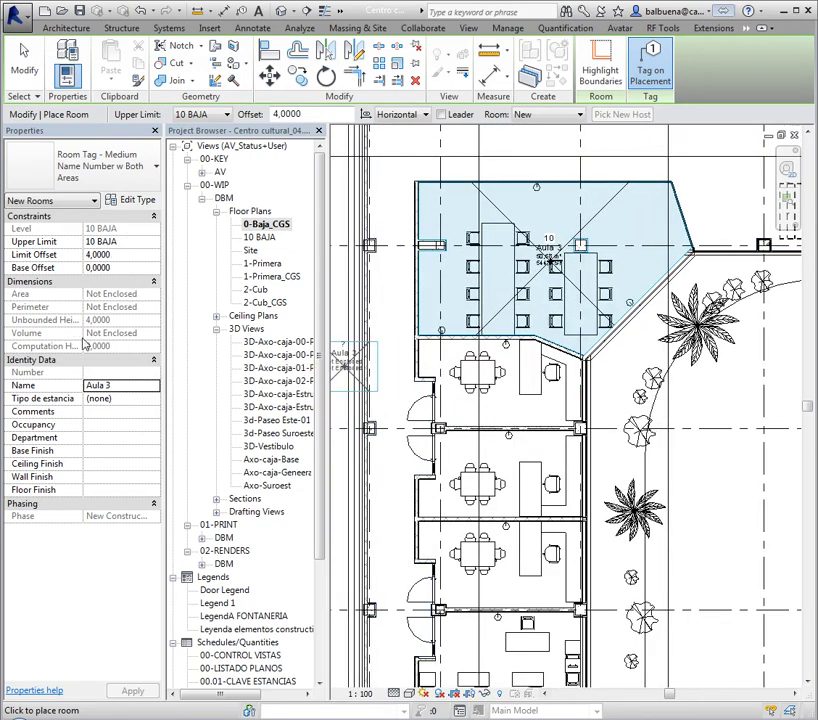
left_click(136, 200)
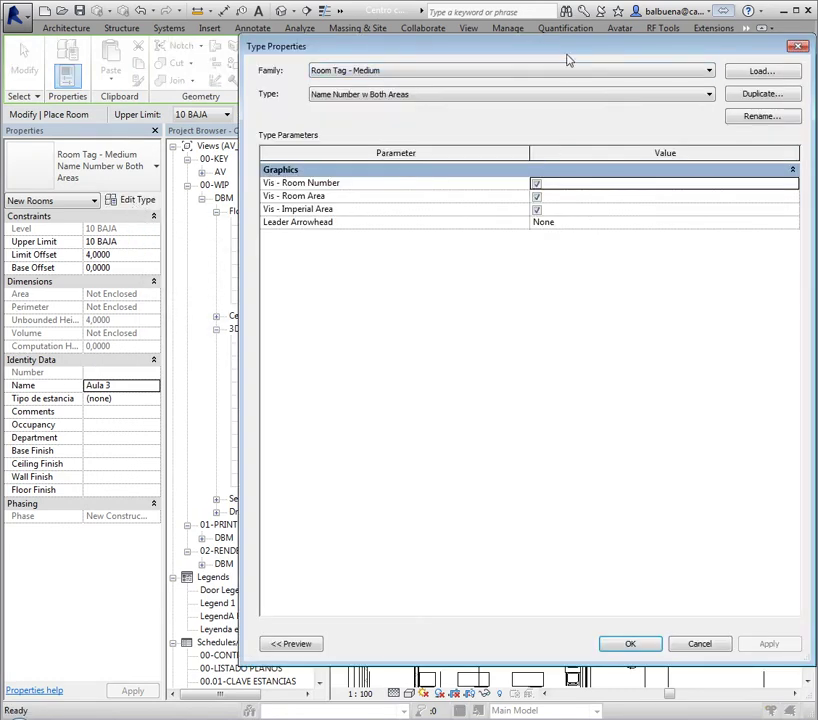
Step: Move the room tag's Type Properties dialog aside and cancel it without changes
left_click_drag(567, 60, 368, 52)
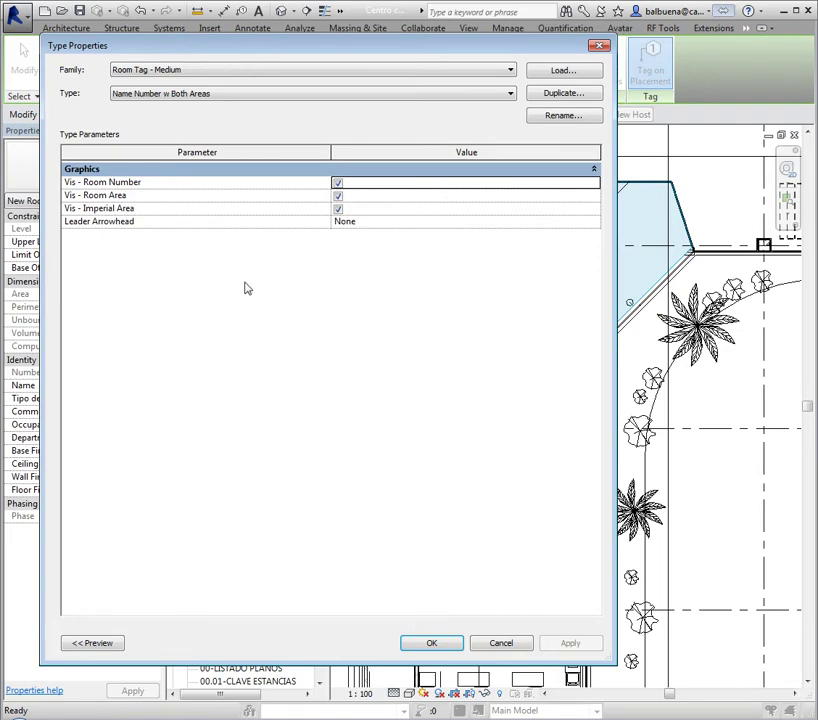
left_click(600, 45)
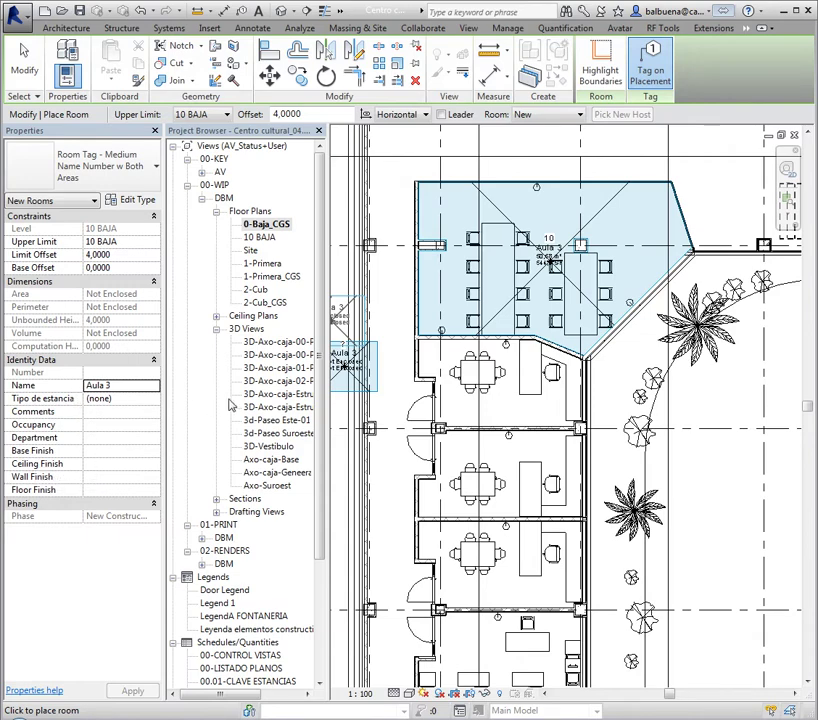
Step: Place rooms 12, 13, 14 and the next one in the successive classrooms down the wing
left_click(507, 443)
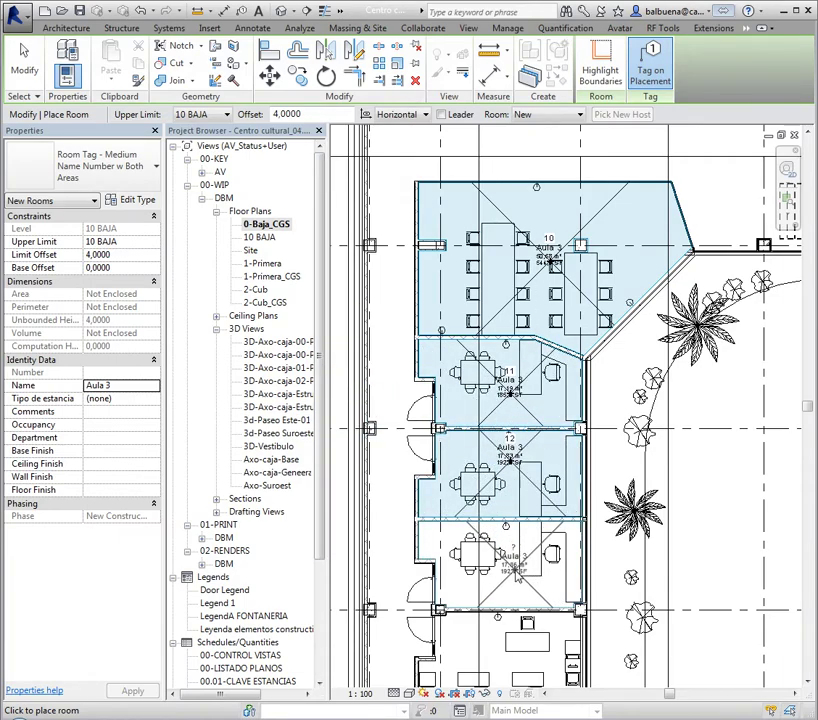
left_click(516, 572)
scroll(516, 572, "down", 2)
middle_click_drag(513, 654, 456, 488)
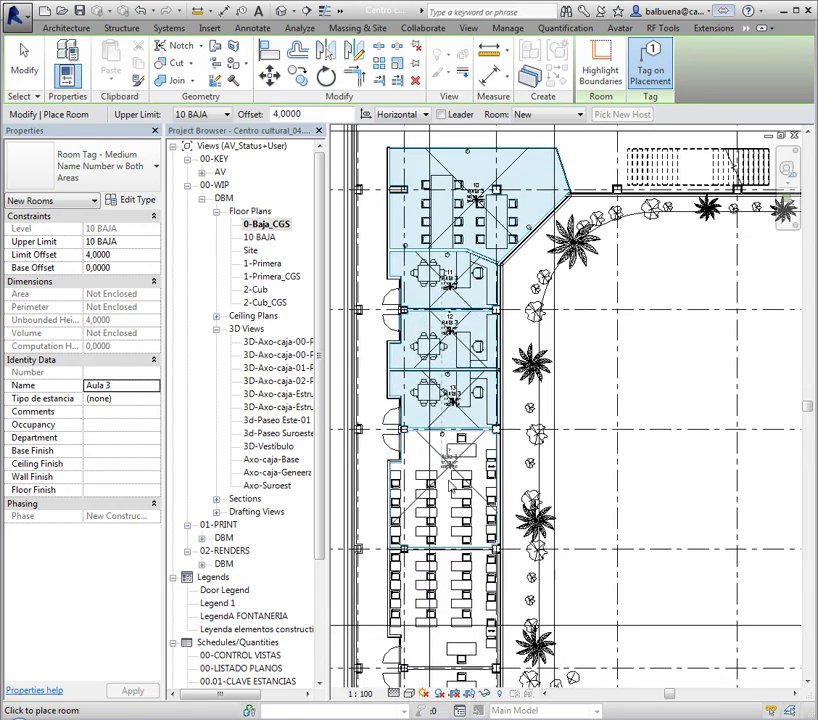
left_click(450, 494)
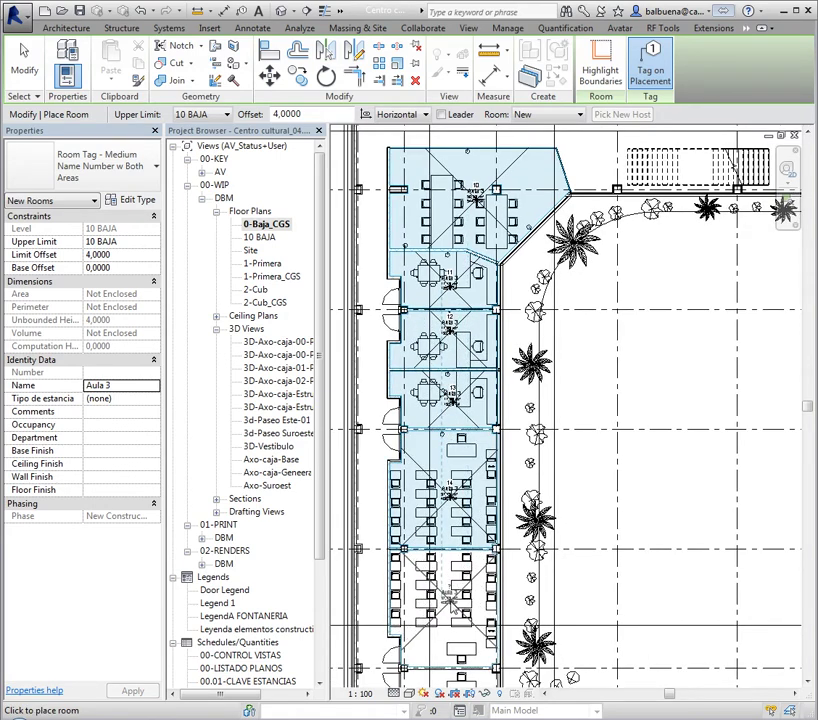
left_click(452, 650)
Step: Place rooms 17, 18 and 19 in the three small top rooms, then finish placing
scroll(452, 650, "down", 2)
middle_click_drag(455, 535, 459, 513)
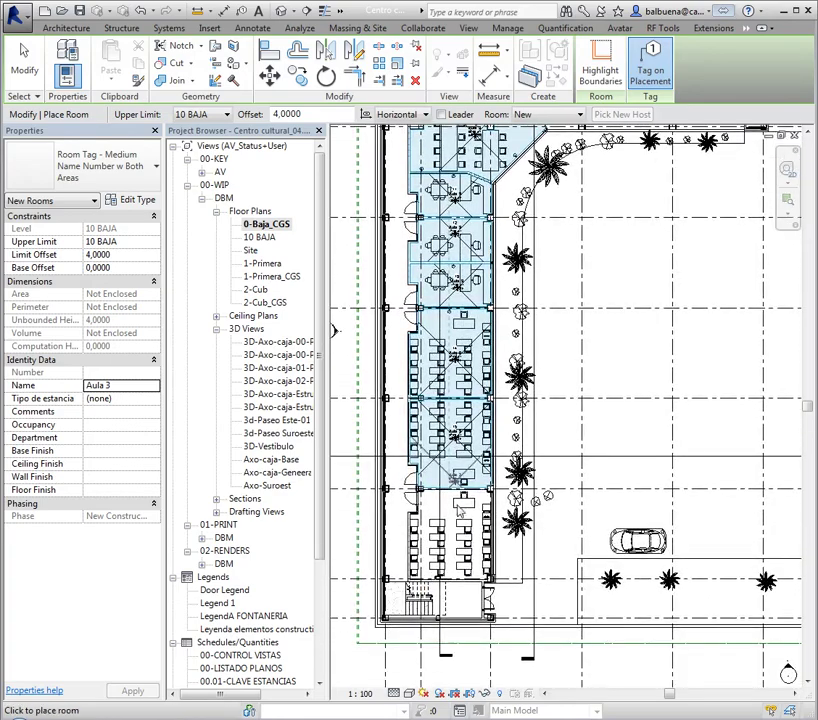
scroll(488, 342, "down", 2)
middle_click_drag(488, 342, 518, 375)
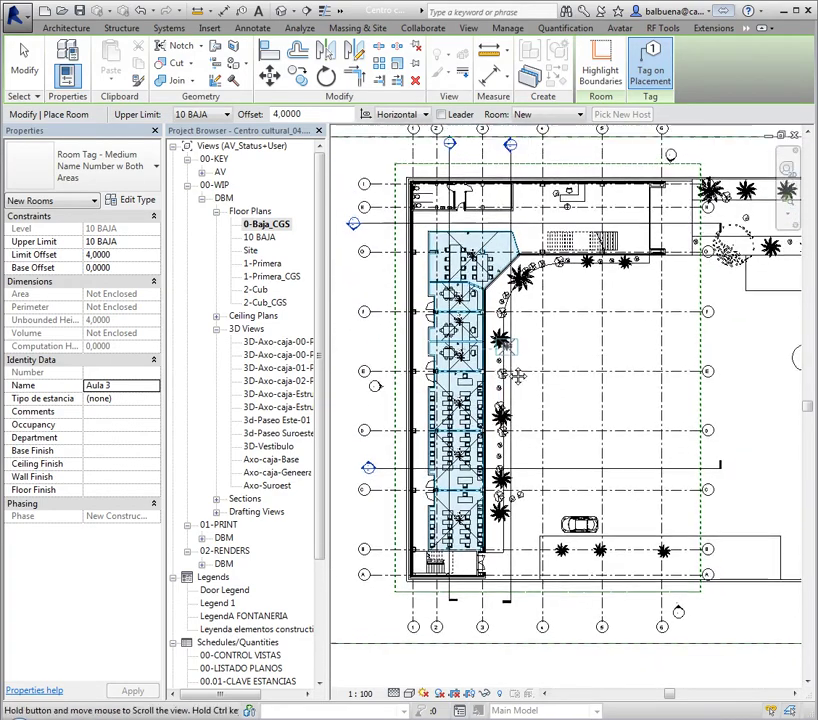
scroll(418, 182, "up", 2)
scroll(418, 182, "up", 2)
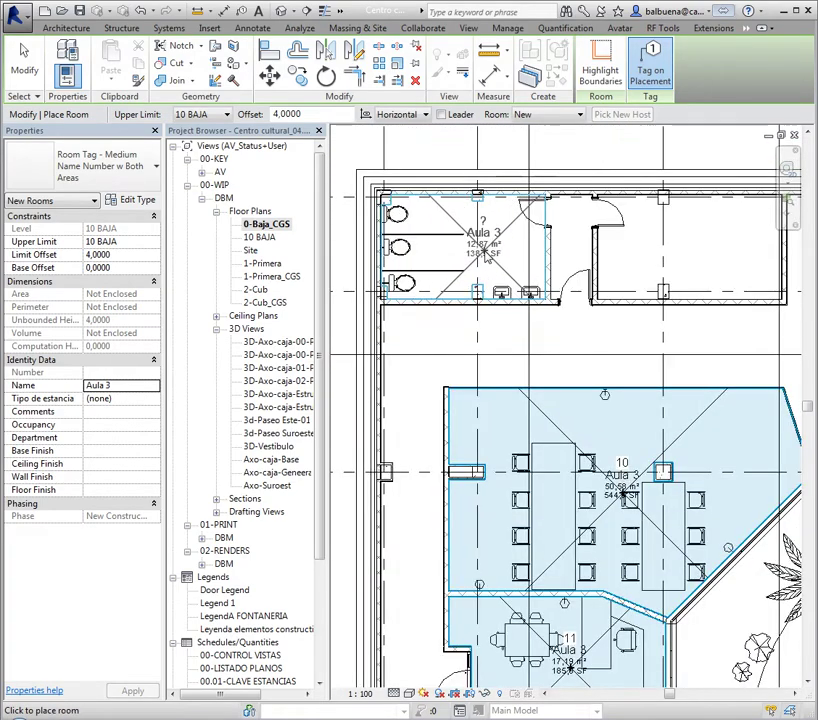
left_click(485, 254)
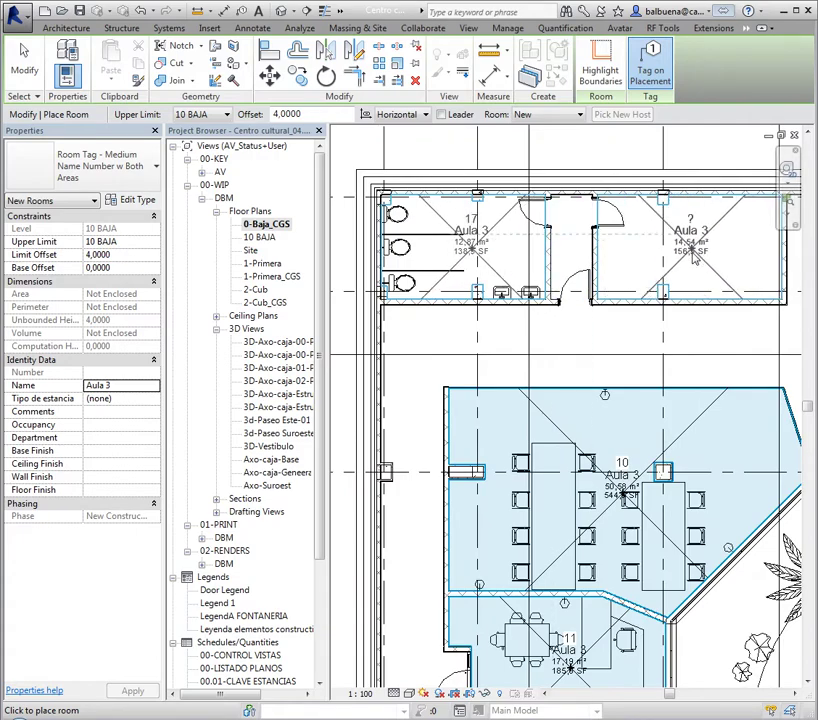
left_click(692, 257)
left_click(570, 260)
scroll(570, 269, "down", 1)
scroll(570, 269, "down", 1)
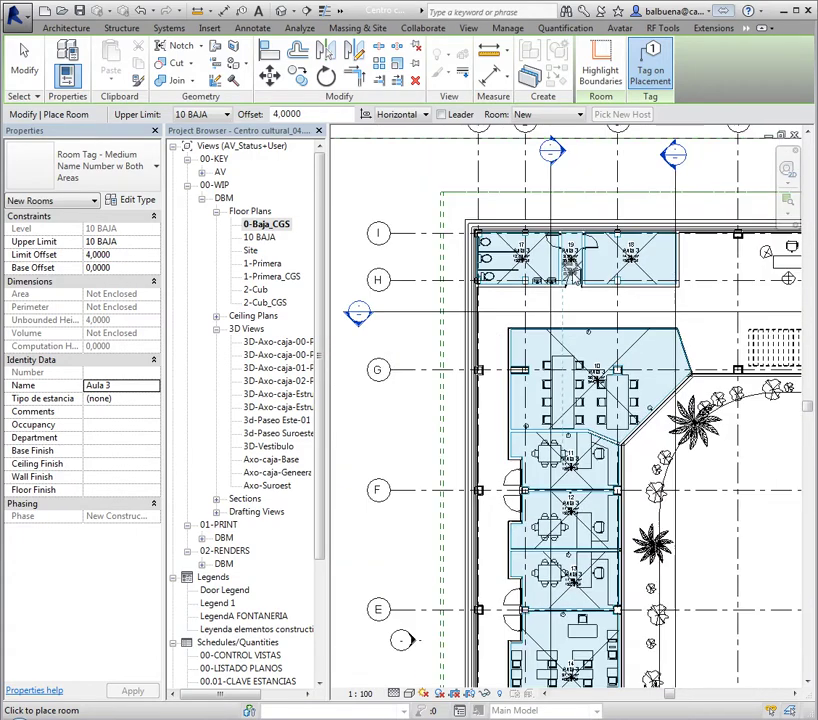
scroll(570, 269, "down", 2)
scroll(530, 310, "down", 2)
key("Escape")
key("Escape")
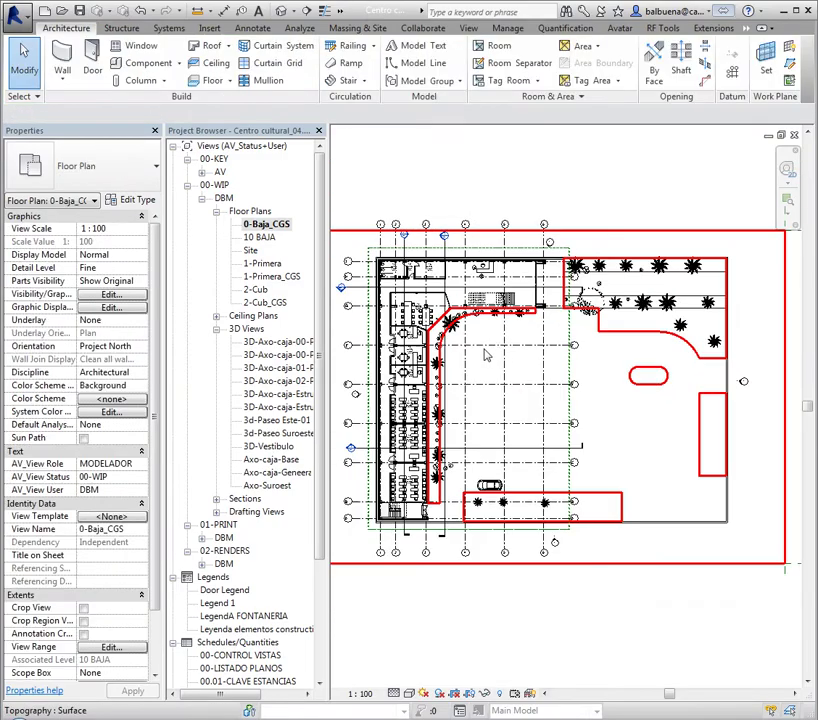
Step: Zoom and pan the plan to frame room 17 and the empty space to its right
scroll(487, 354, "up", 2)
scroll(495, 360, "up", 2)
scroll(500, 364, "up", 2)
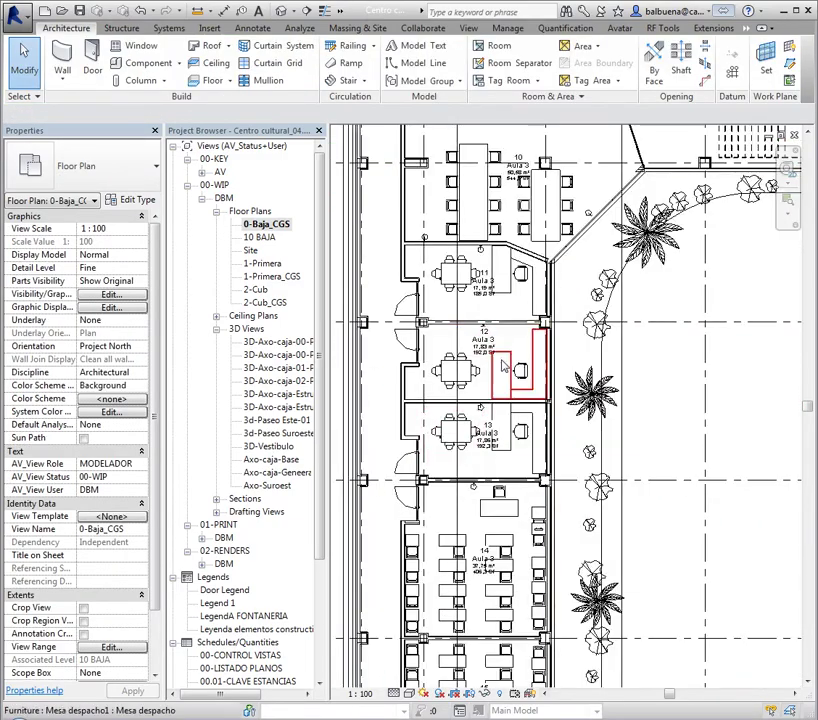
scroll(502, 365, "up", 2)
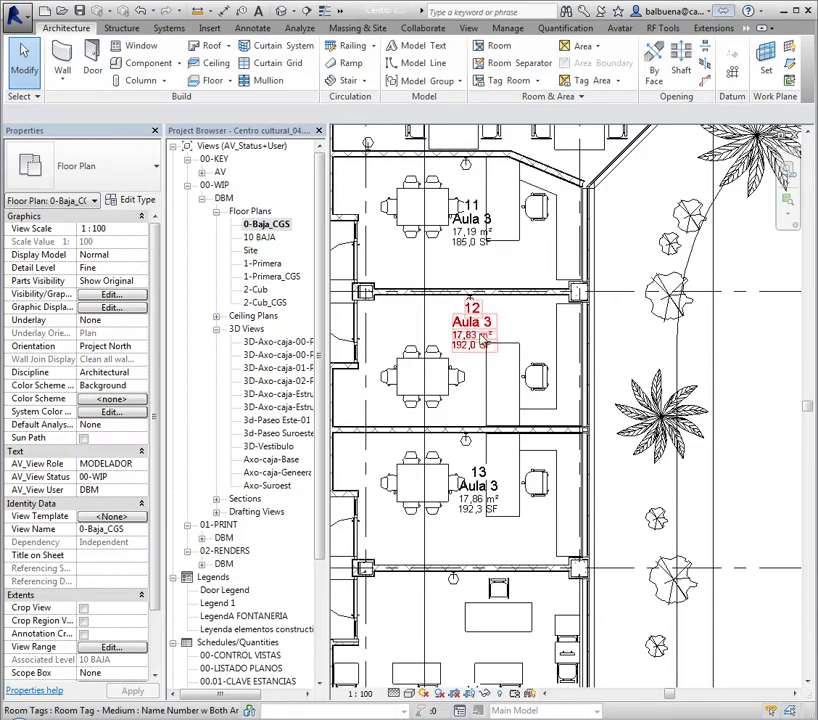
scroll(483, 343, "down", 3)
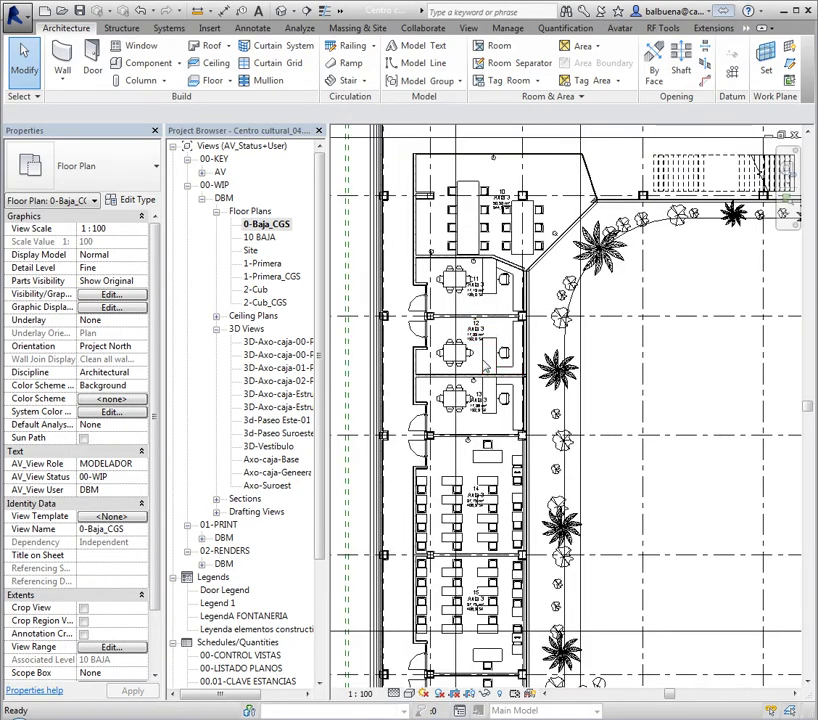
scroll(483, 343, "up", 2)
middle_click_drag(485, 130, 537, 425)
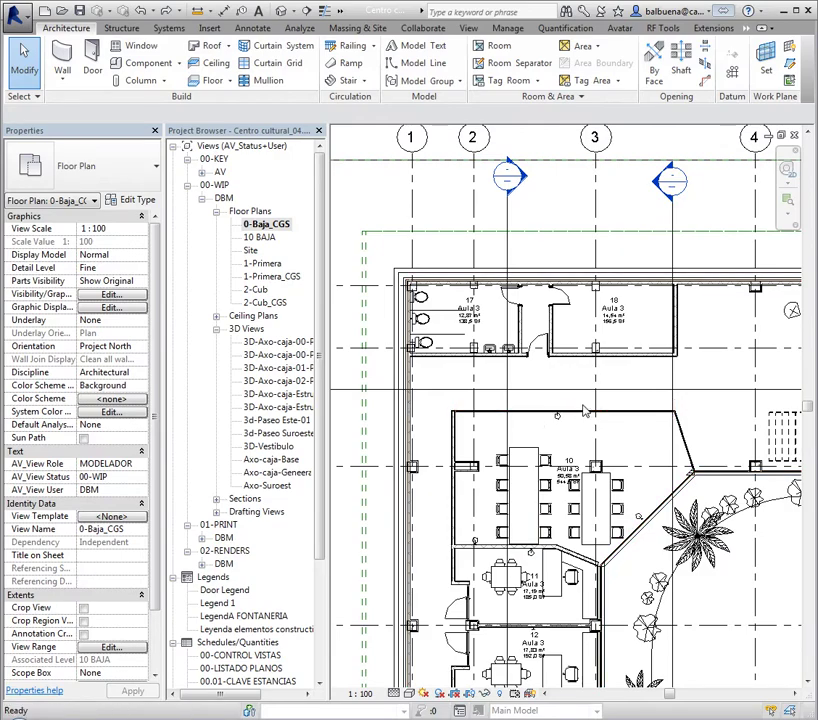
scroll(537, 425, "up", 2)
middle_click_drag(593, 413, 514, 491)
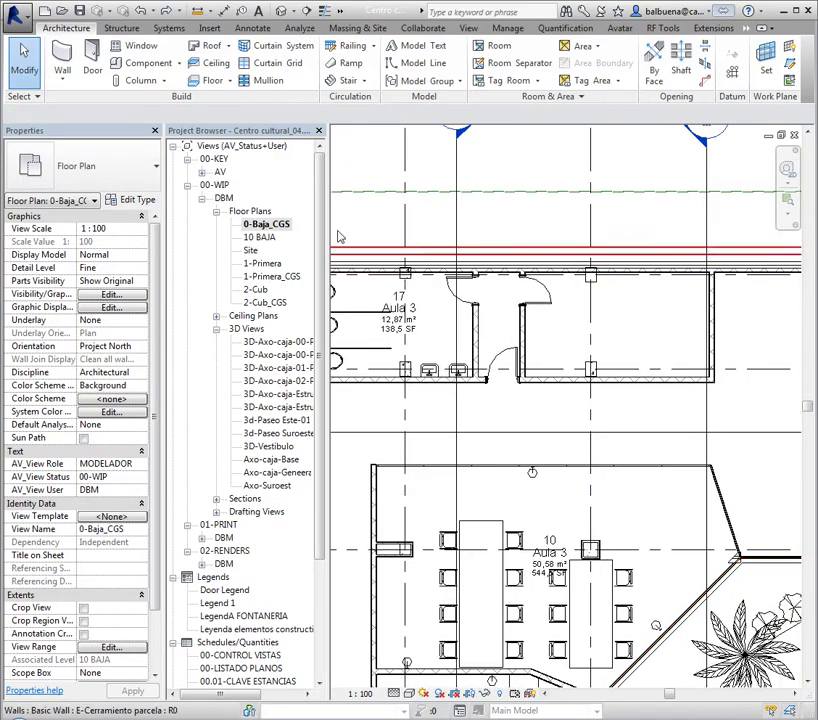
Step: Place a room named Aseo, numbered 18, in the empty space right of room 17
left_click(494, 47)
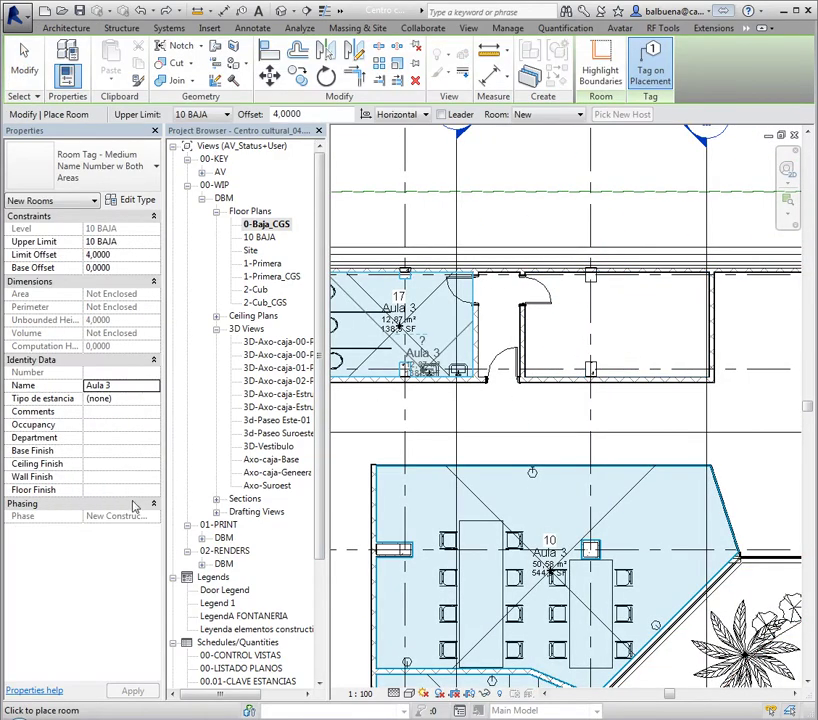
left_click(133, 387)
type("Aseo")
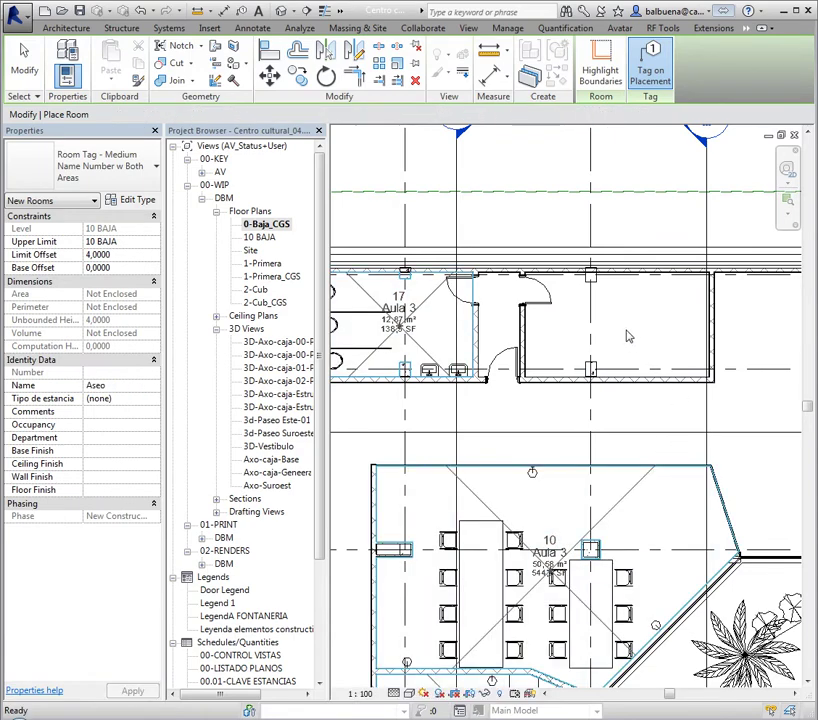
left_click(626, 334)
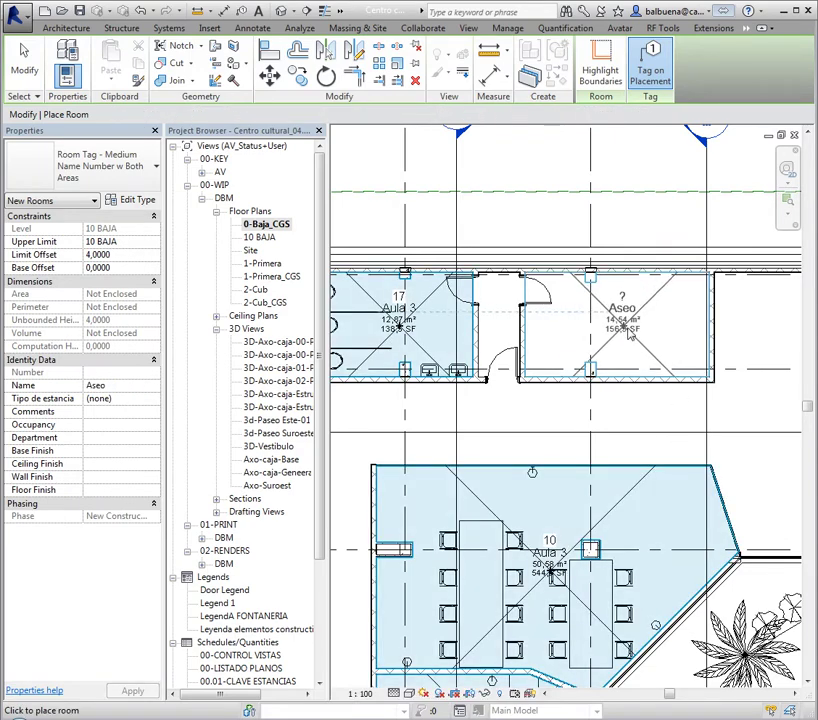
scroll(624, 338, "up", 3)
left_click(613, 337)
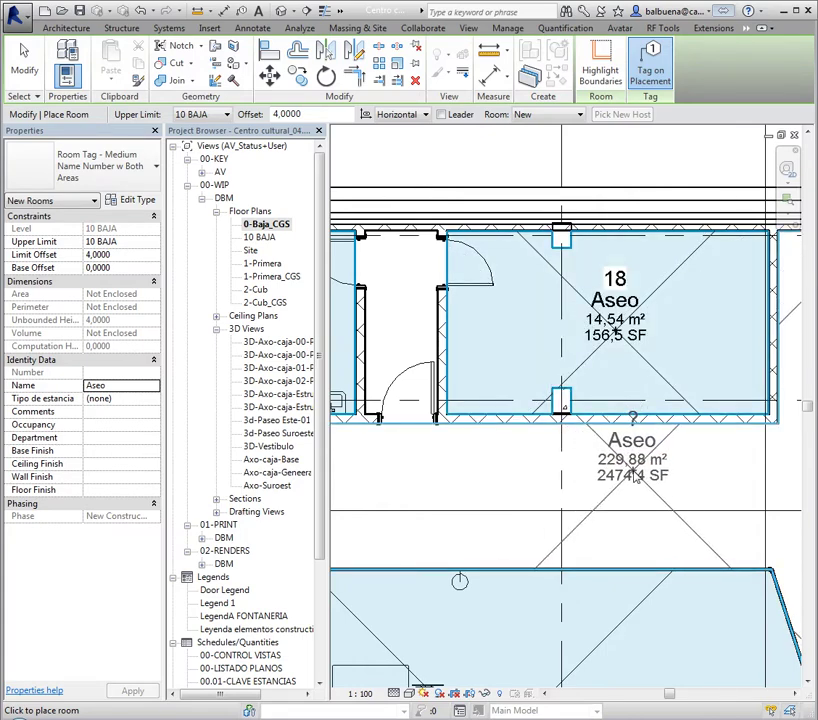
scroll(628, 300, "up", 2)
key("Escape")
key("Escape")
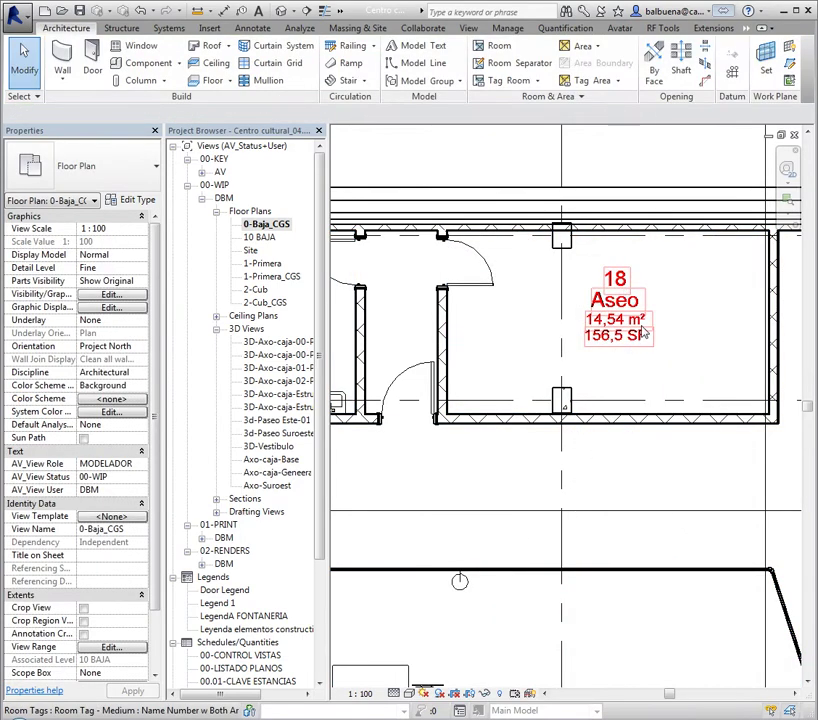
Step: Select the room 18 tag, then clear the selection
scroll(633, 345, "up", 2)
scroll(630, 346, "down", 3)
left_click(621, 352)
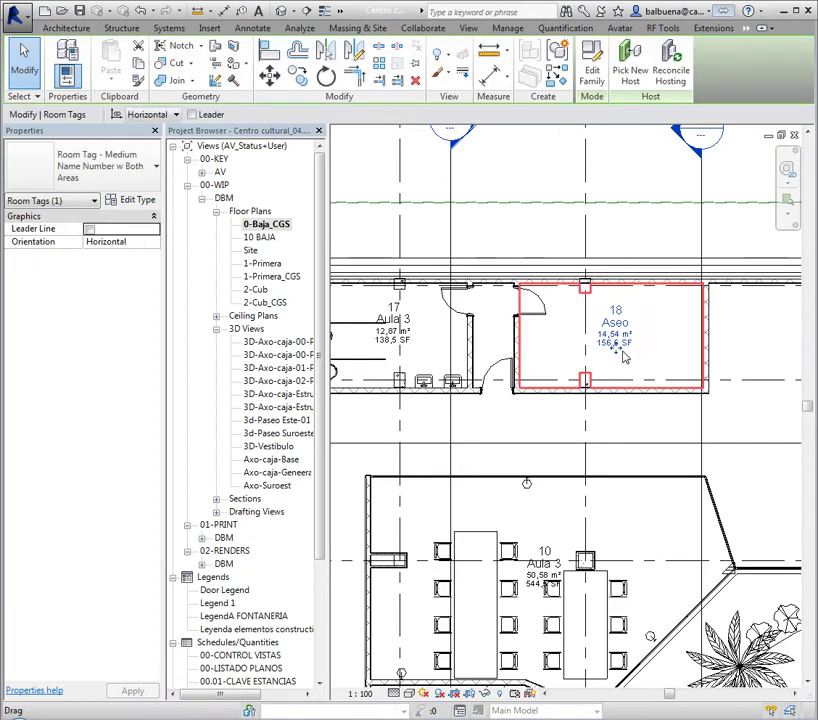
key("Escape")
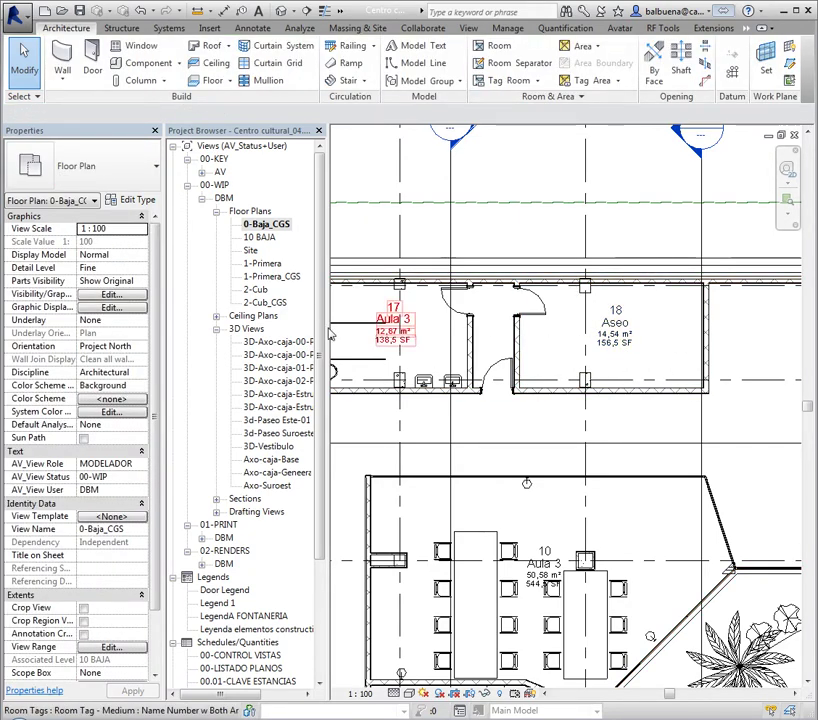
Step: Restart room placement via Repeat [Room] with Tag on Placement toggled, zoom out, then cancel
right_click(533, 186)
mouse_move(592, 228)
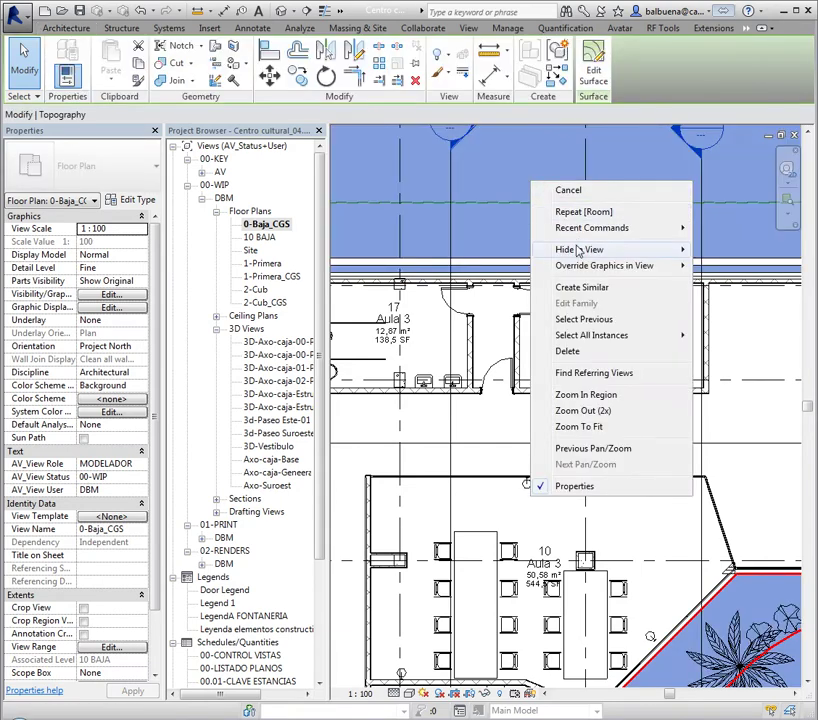
left_click(735, 228)
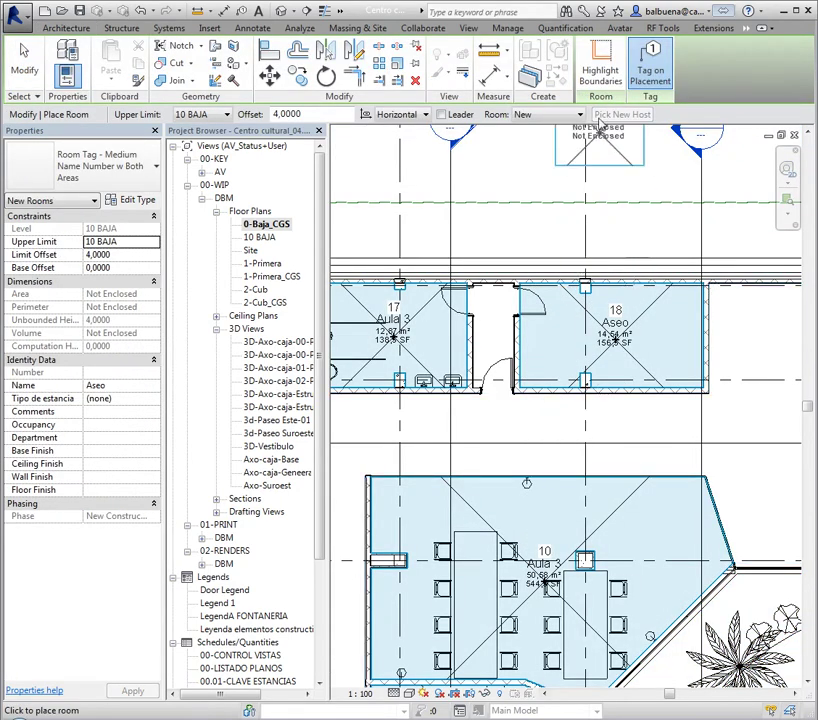
left_click(650, 85)
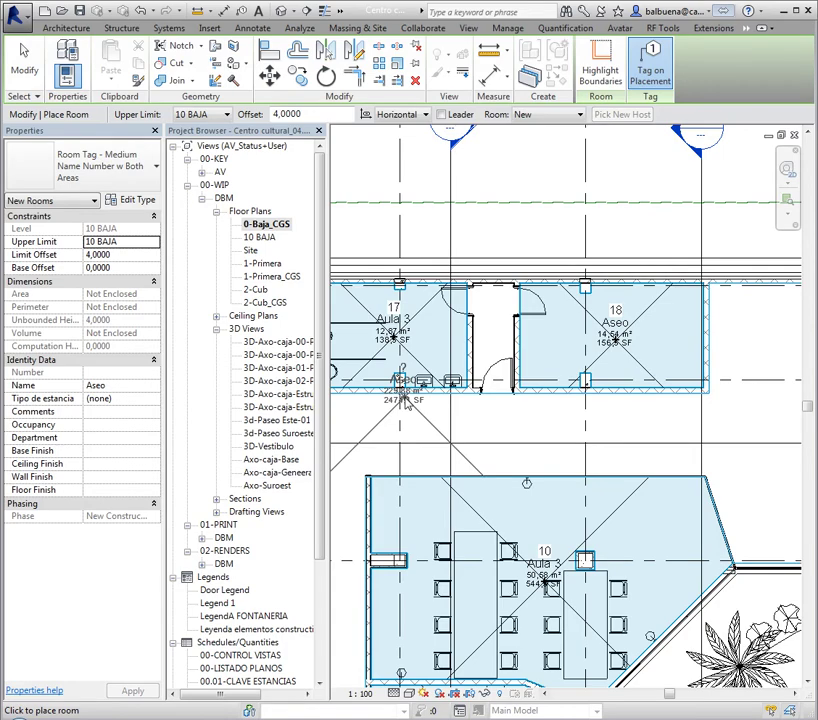
scroll(405, 398, "down", 2)
scroll(390, 420, "down", 2)
scroll(370, 450, "down", 3)
scroll(351, 484, "down", 2)
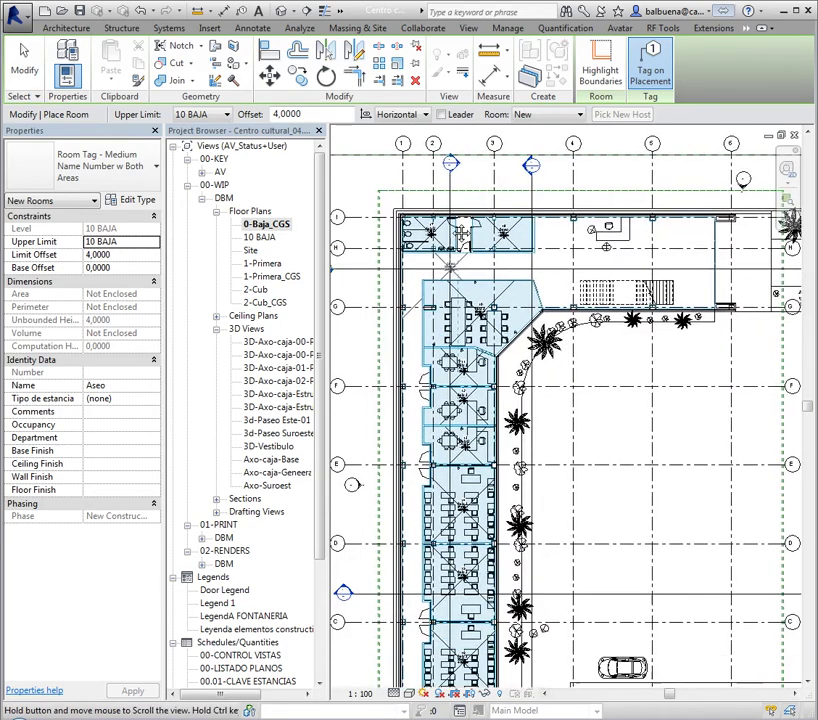
scroll(351, 484, "down", 2)
scroll(362, 393, "down", 2)
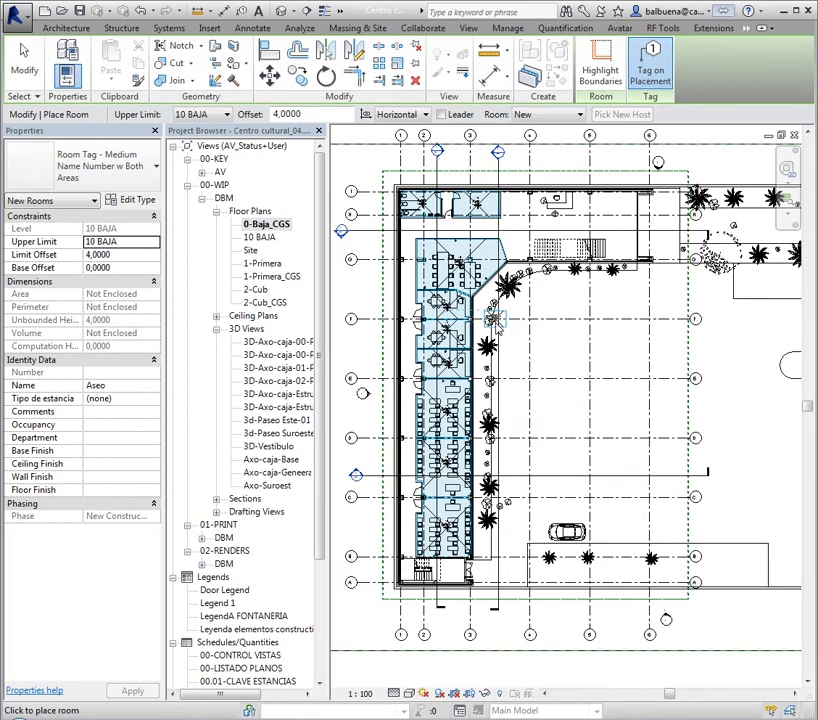
key("Escape")
key("Escape")
Step: Undo the last five room placements
left_click(141, 12)
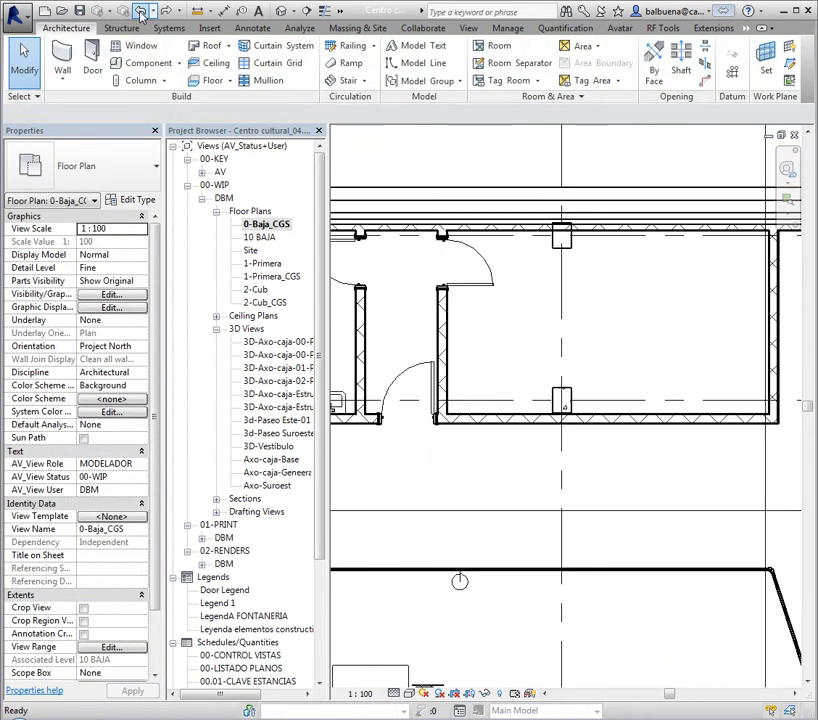
left_click(141, 12)
left_click(141, 12)
left_click(141, 12)
left_click(141, 12)
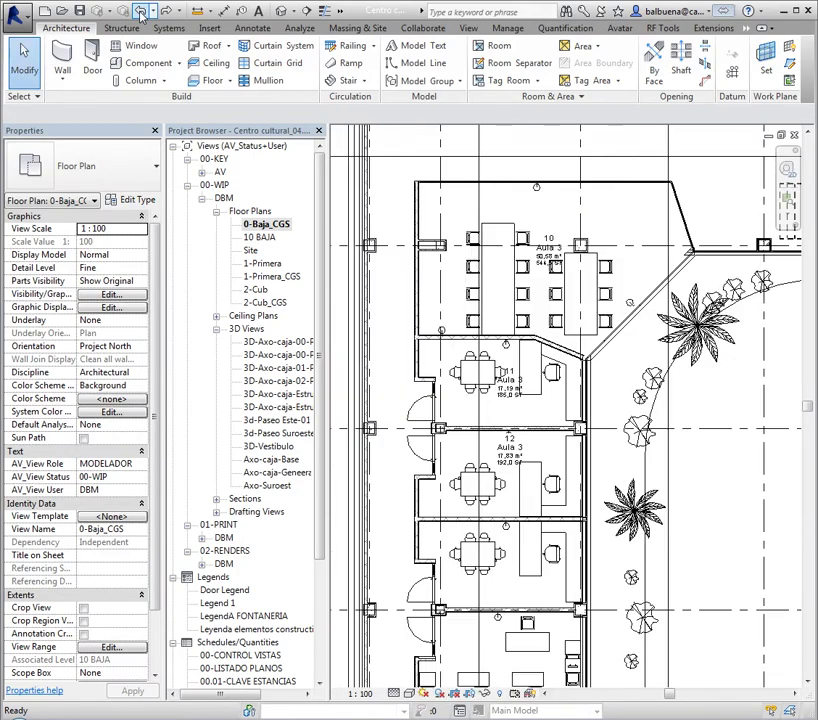
Step: Zoom out and select the 01.00-CUADRO DE HABITACIONES COMPLETO schedule in the Project Browser
scroll(470, 255, "down", 1)
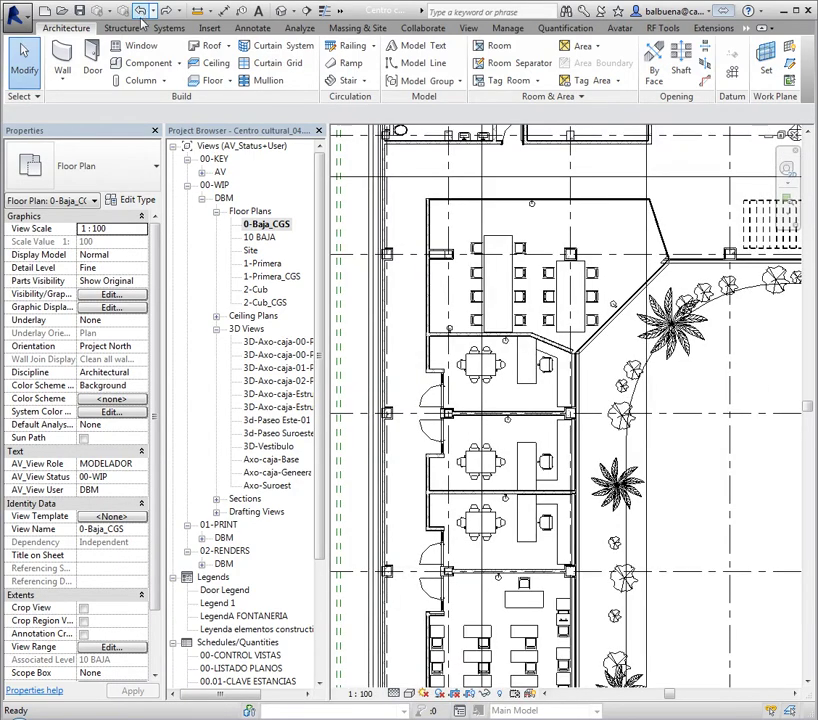
scroll(470, 255, "down", 1)
scroll(470, 255, "down", 2)
scroll(470, 255, "down", 1)
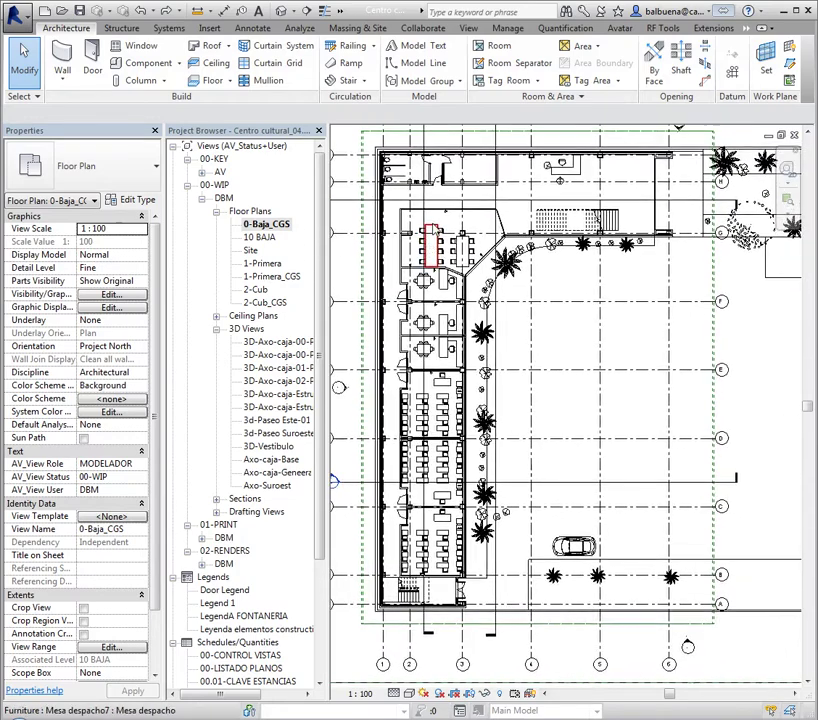
middle_click_drag(438, 283, 397, 269)
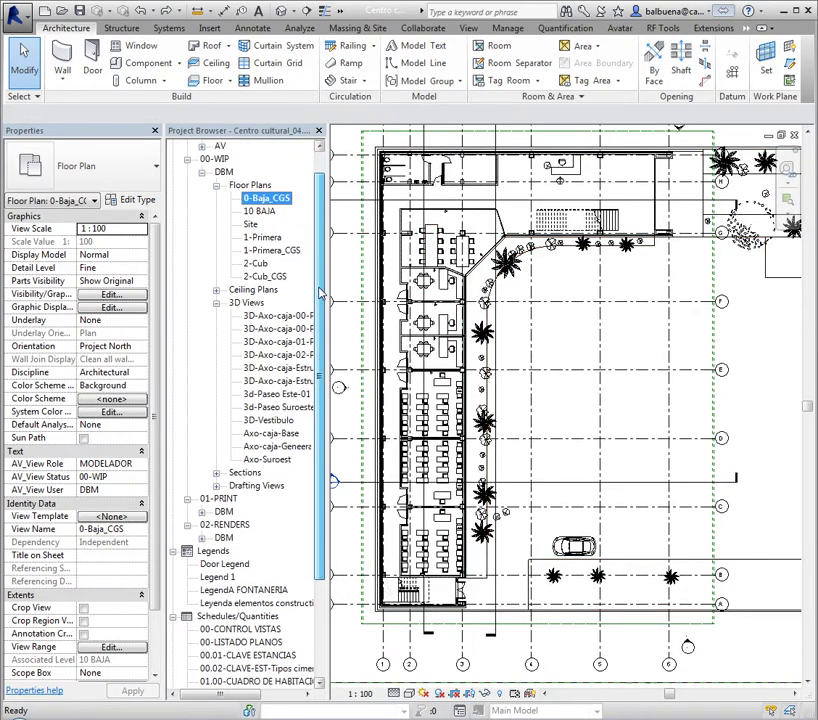
scroll(320, 292, "down", 4)
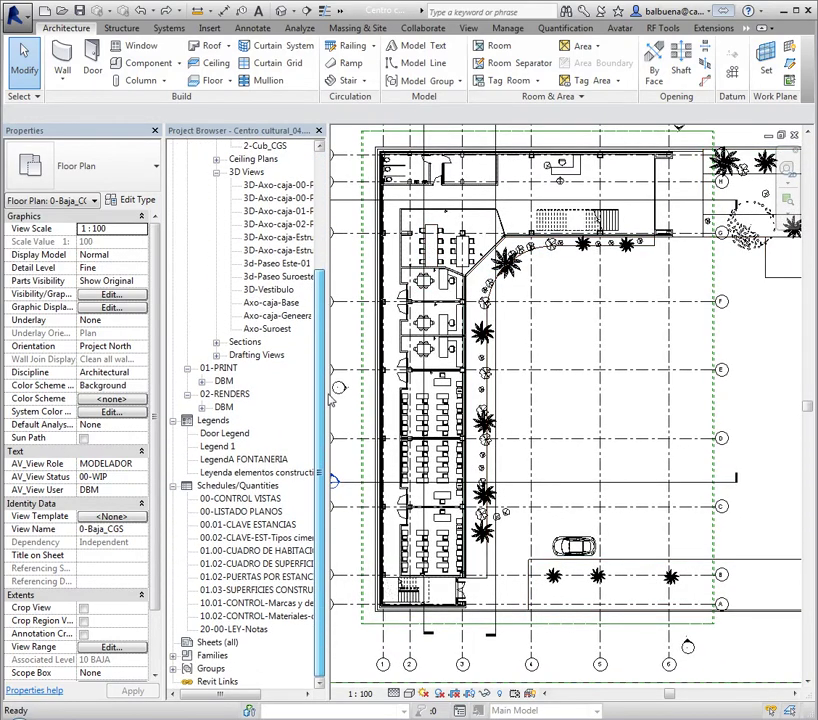
left_click(274, 557)
Step: Open the 01.00-CUADRO DE HABITACIONES COMPLETO schedule and insert one new data row
double_click(274, 557)
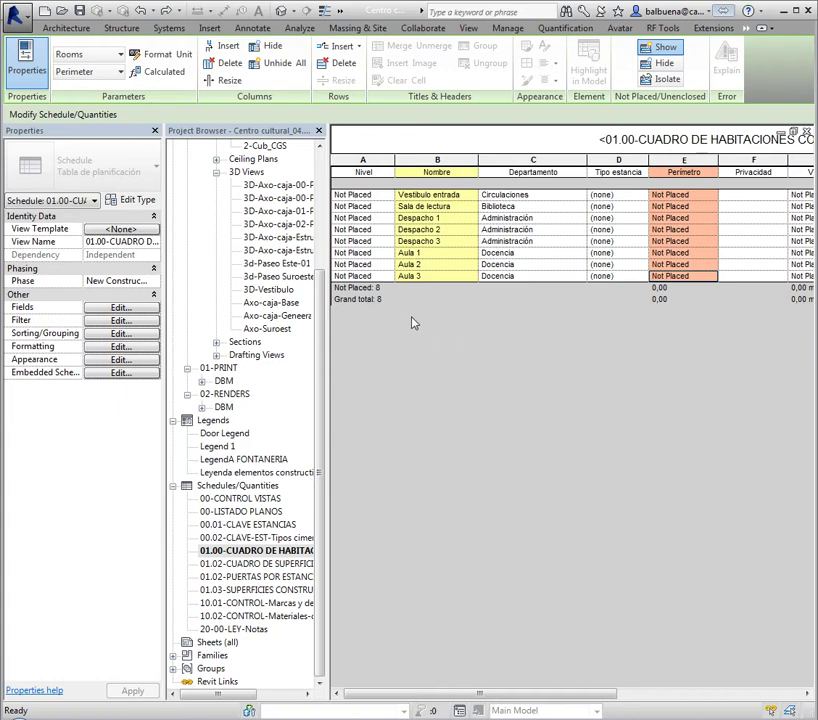
left_click(441, 243)
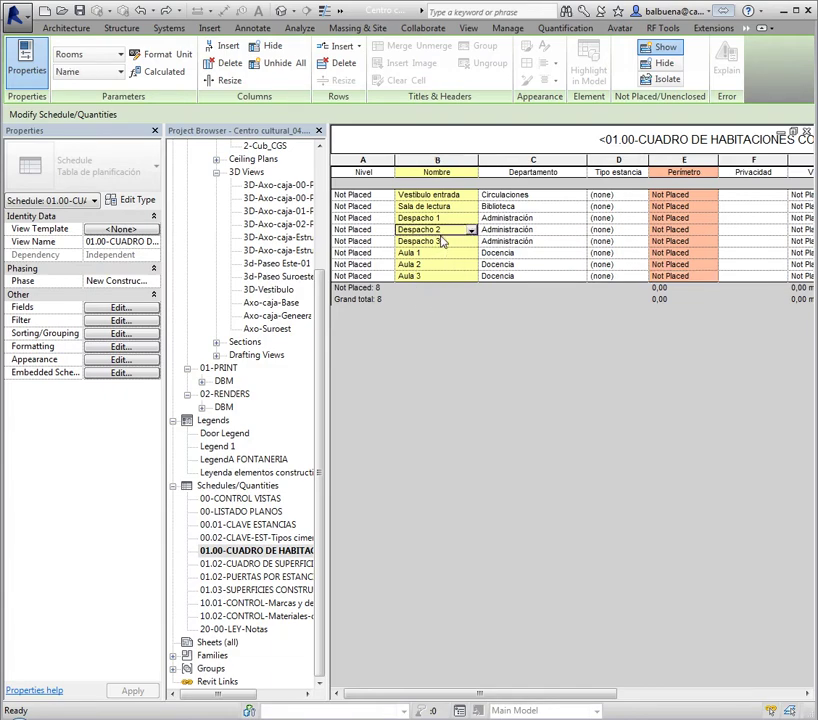
right_click(353, 230)
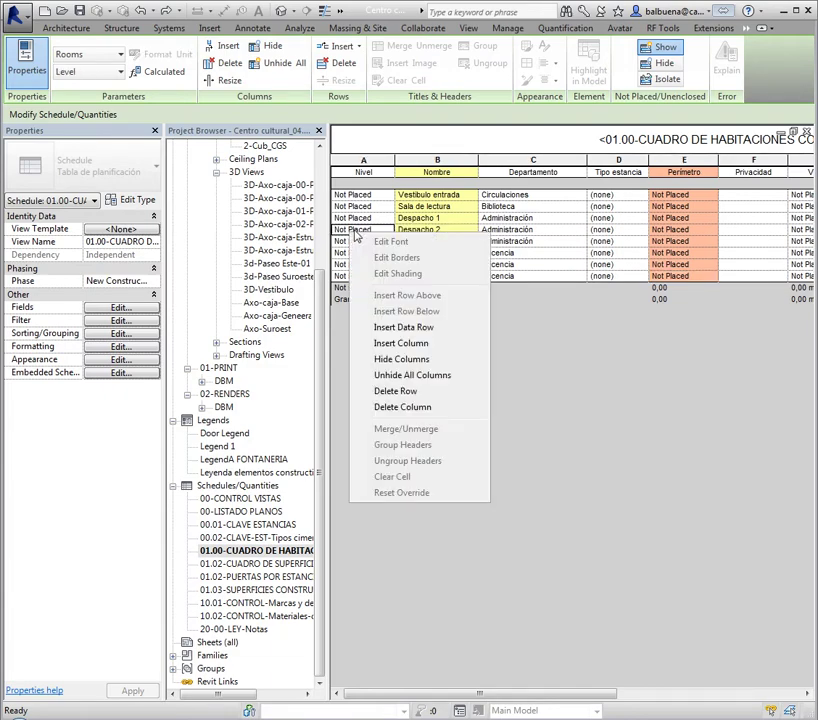
left_click(393, 330)
right_click(387, 231)
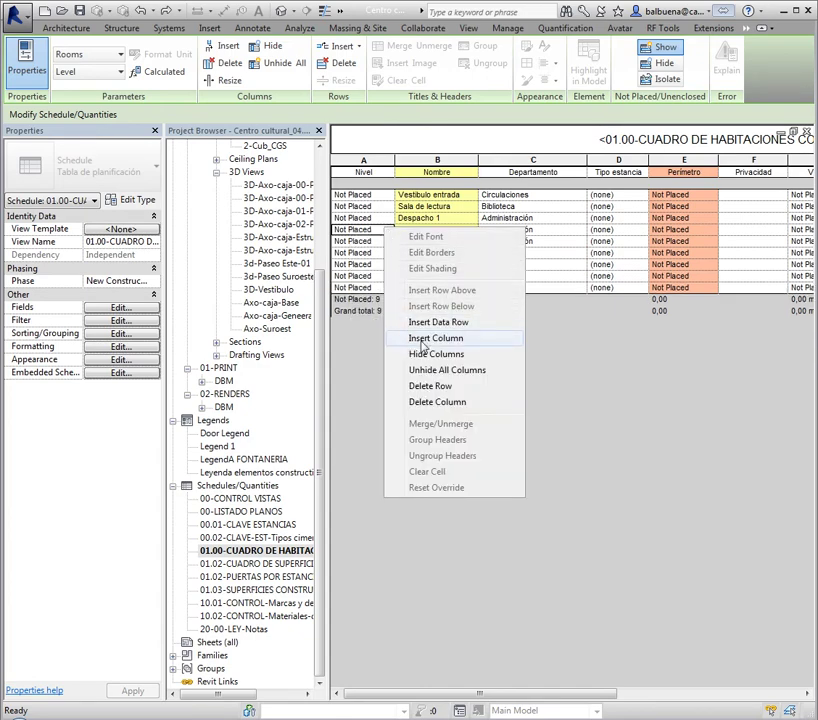
left_click(423, 340)
left_click(601, 265)
Step: Insert two more data rows, bringing the schedule to 11 rooms
right_click(387, 229)
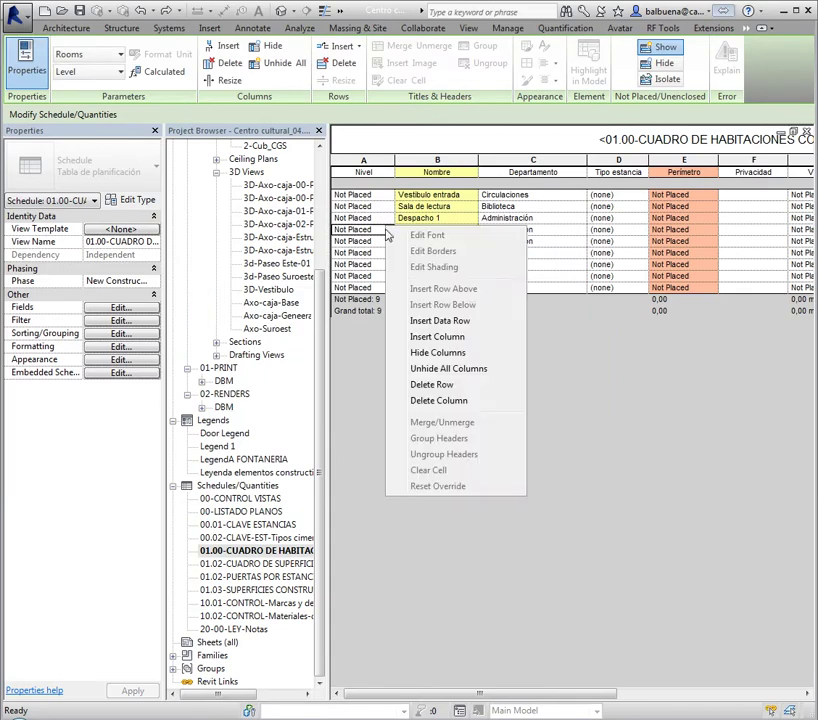
left_click(457, 325)
right_click(379, 293)
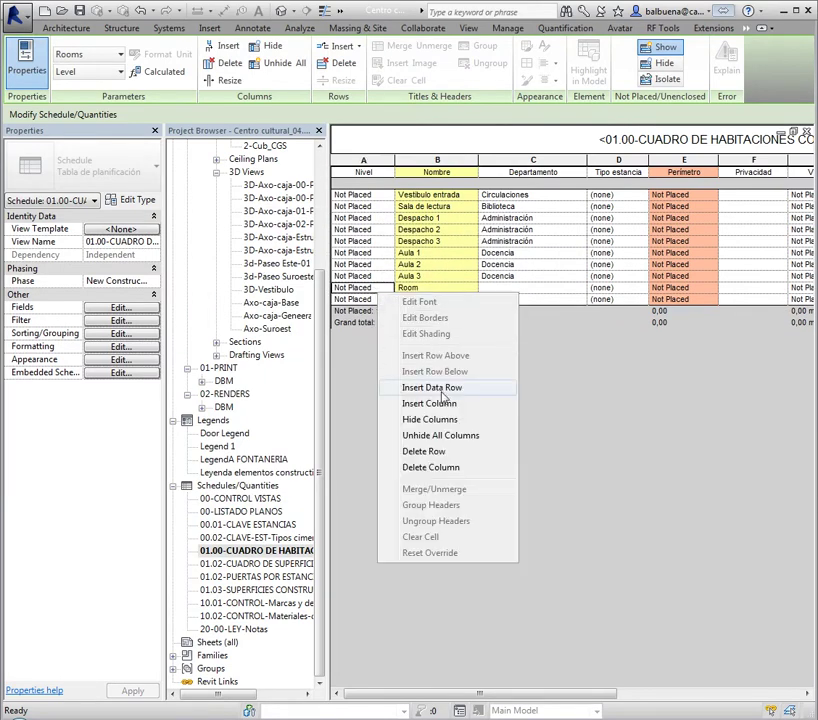
left_click(446, 390)
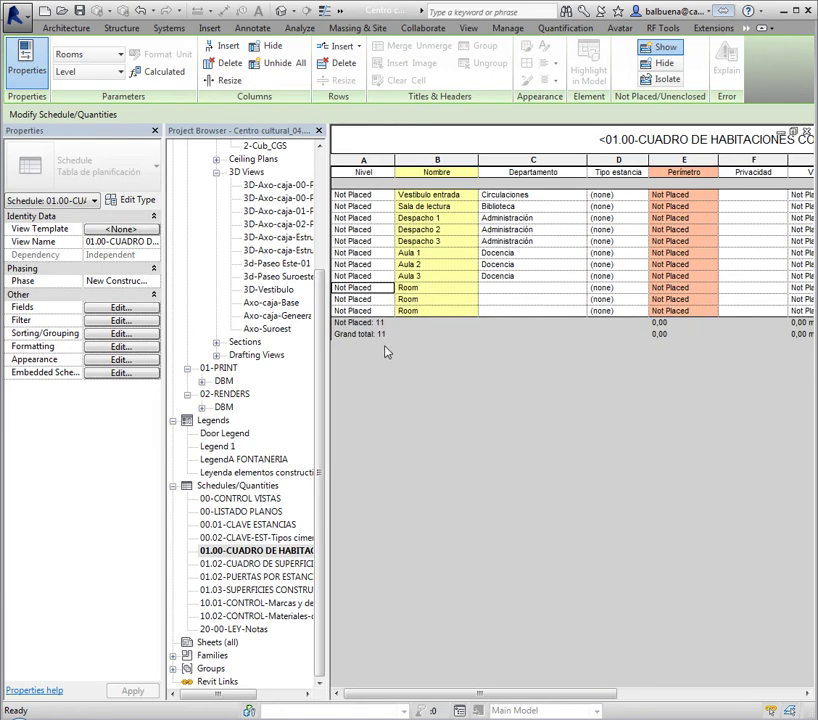
Step: Fill the three new Nombre cells with Aseo masculino, Aseo femenino and Distribuidor
left_click(437, 289)
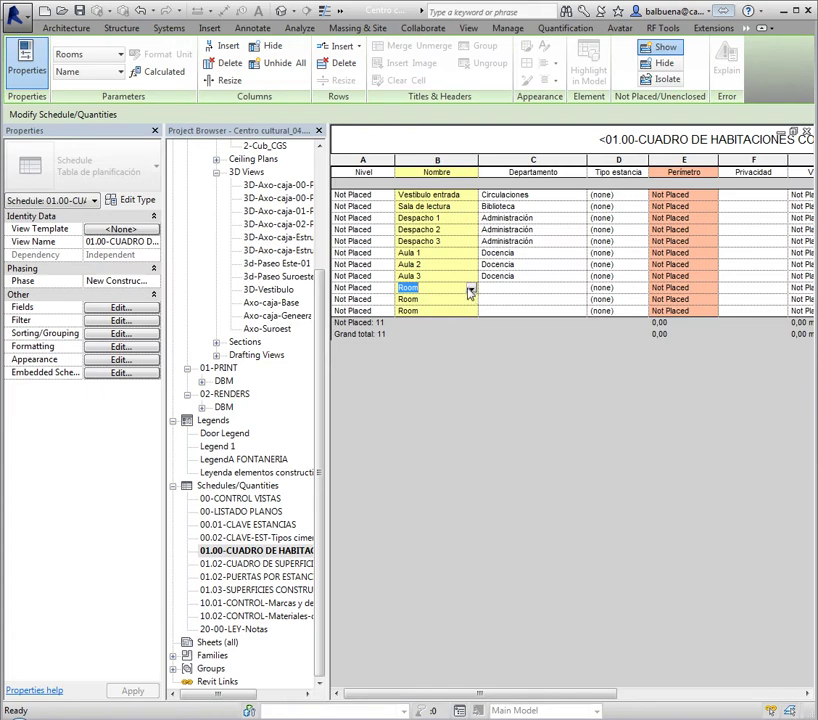
type("Aseo masculin")
left_click(437, 302)
type("A")
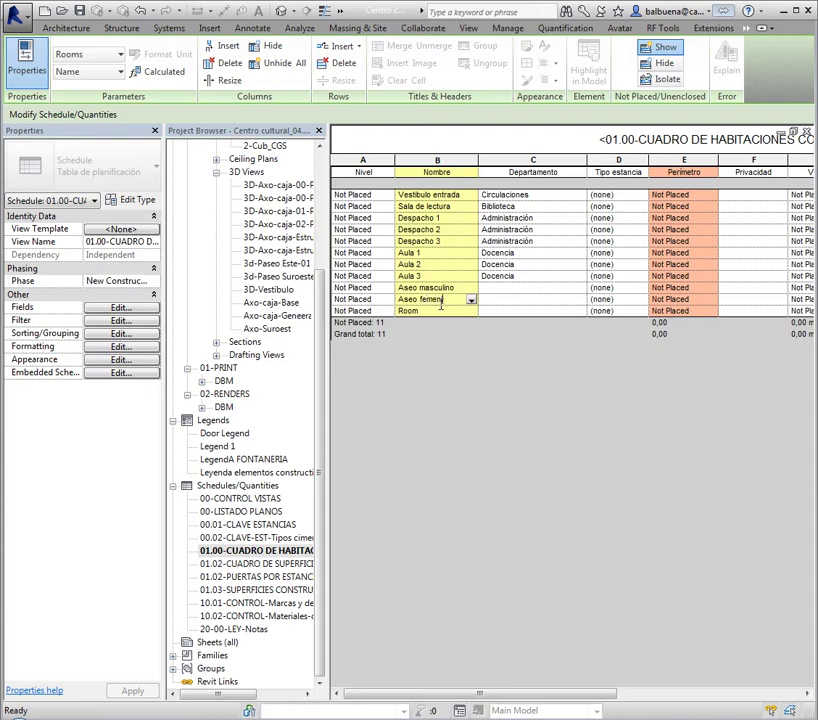
key("Return")
type("De")
left_click(470, 289)
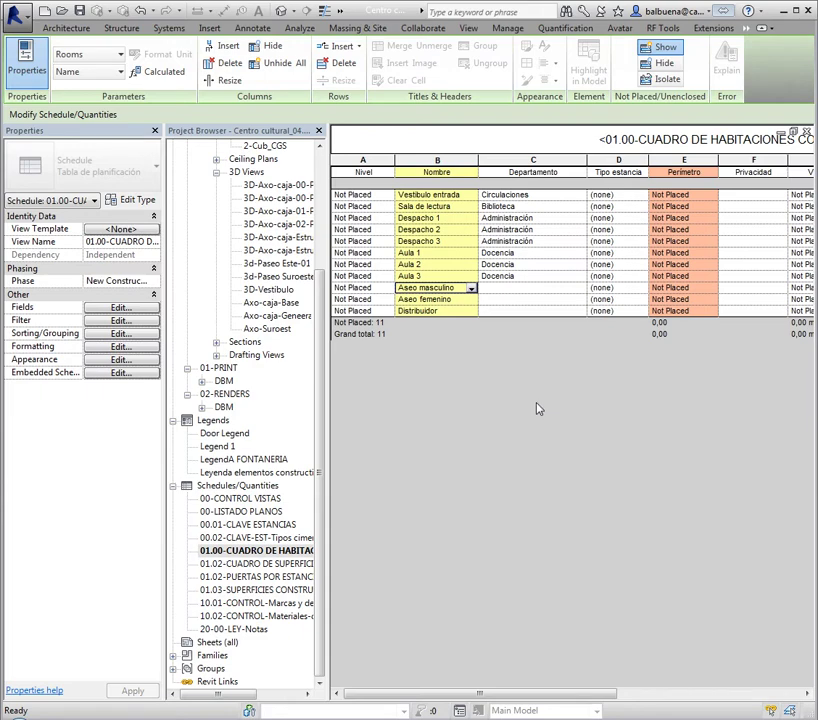
Step: Set the department of Aseo masculino and Aseo femenino to Cuartos húmedos y cocinas
left_click(550, 289)
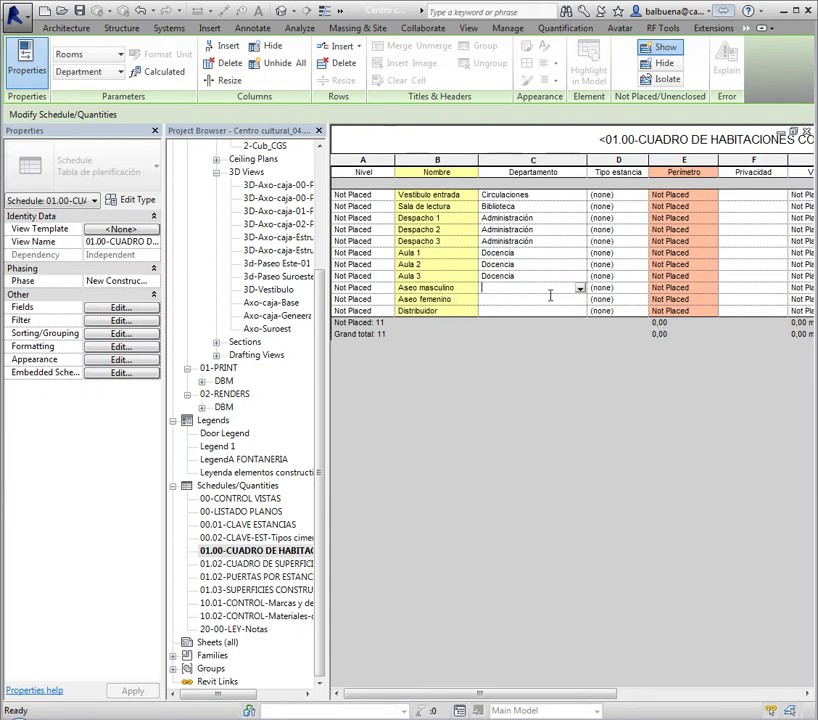
left_click(578, 289)
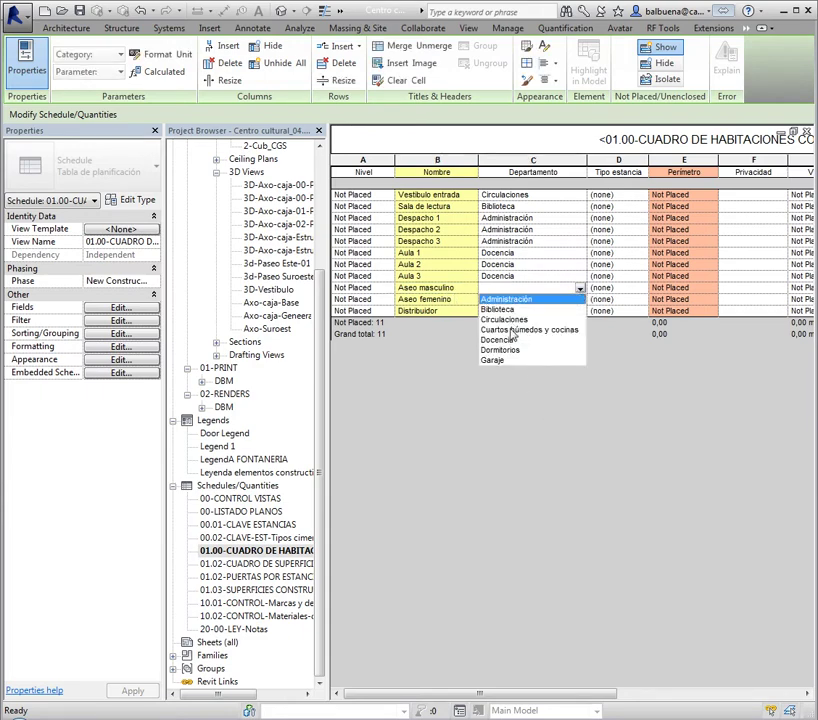
left_click(501, 330)
left_click(555, 299)
left_click(578, 299)
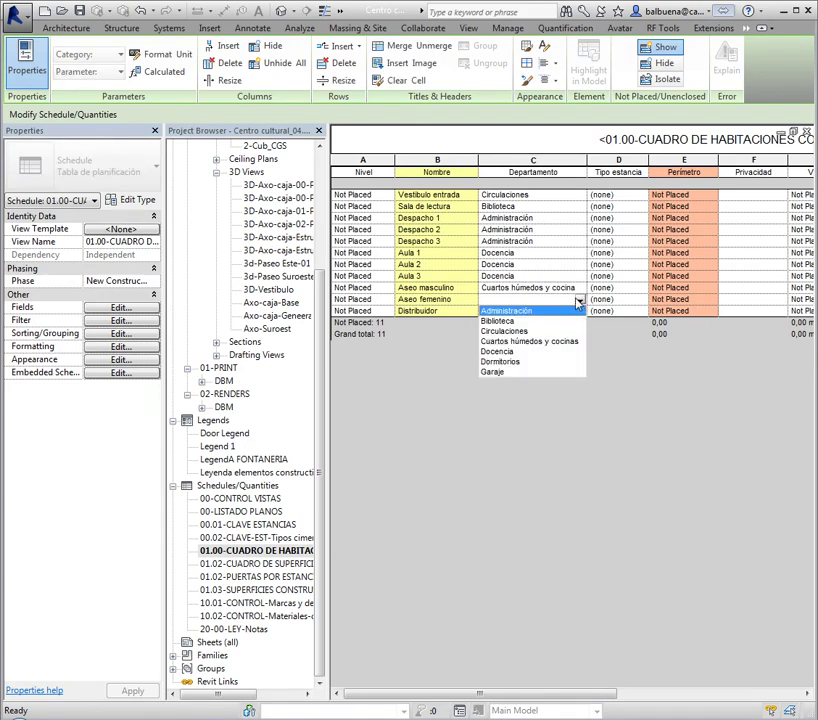
left_click(530, 341)
Step: Set the Distribuidor's department to Circulaciones
left_click(545, 311)
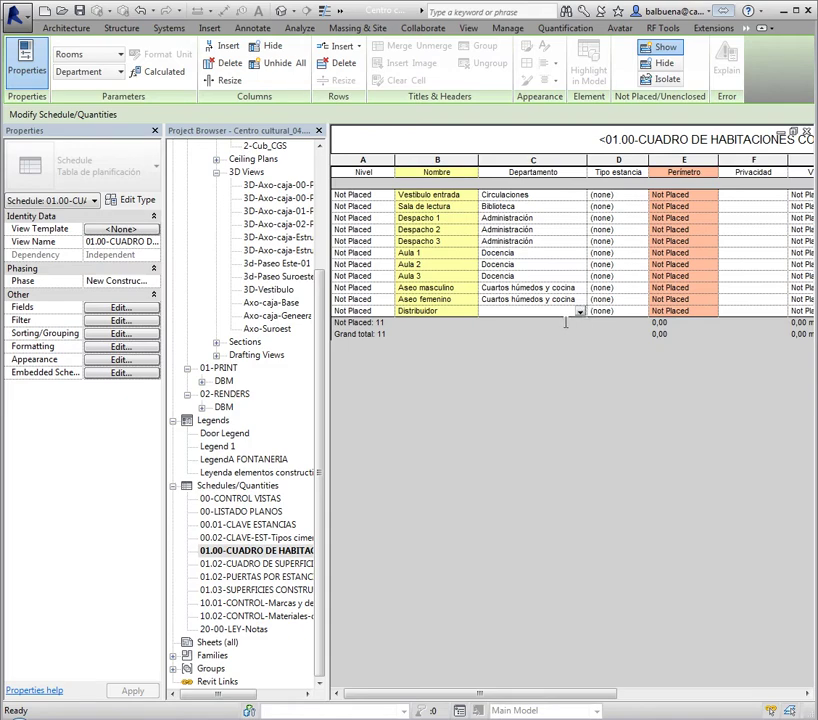
left_click(580, 312)
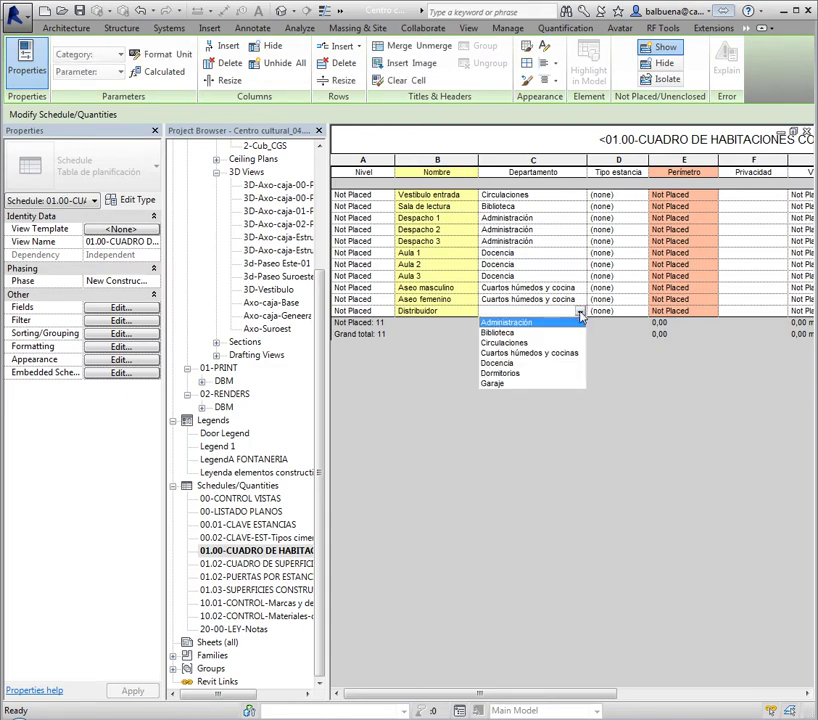
left_click(501, 343)
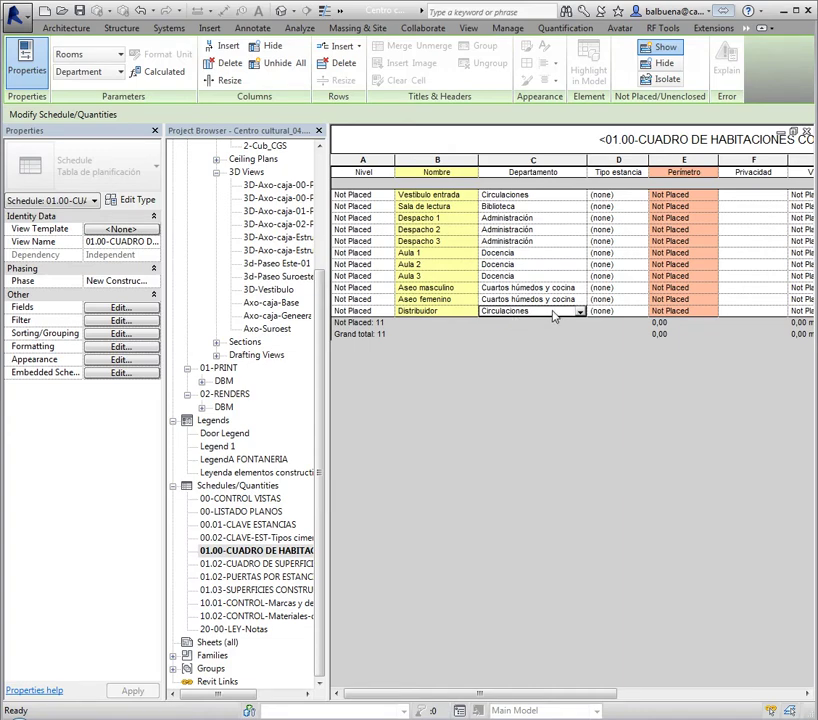
left_click(515, 311)
left_click(579, 312)
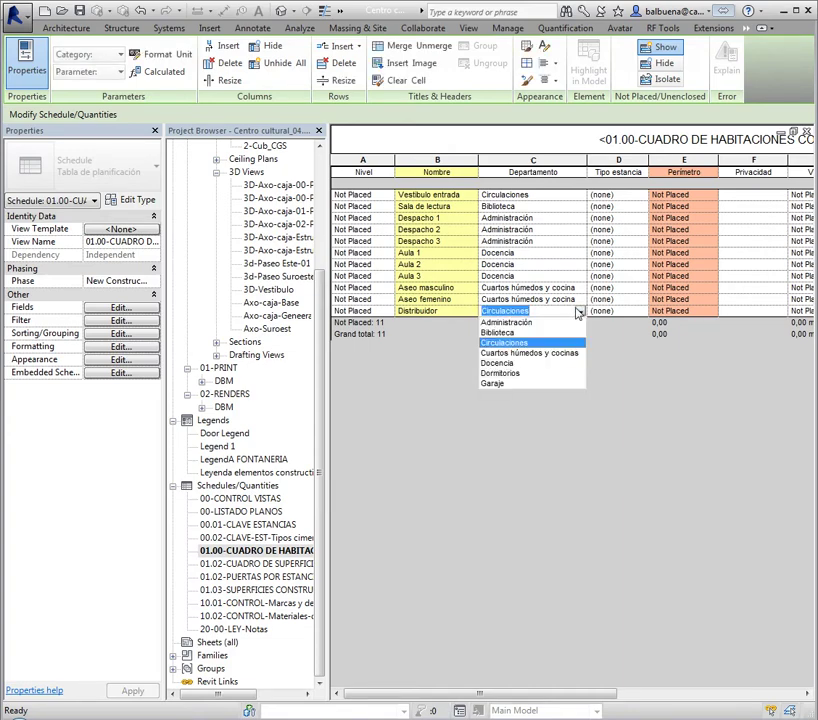
left_click(643, 410)
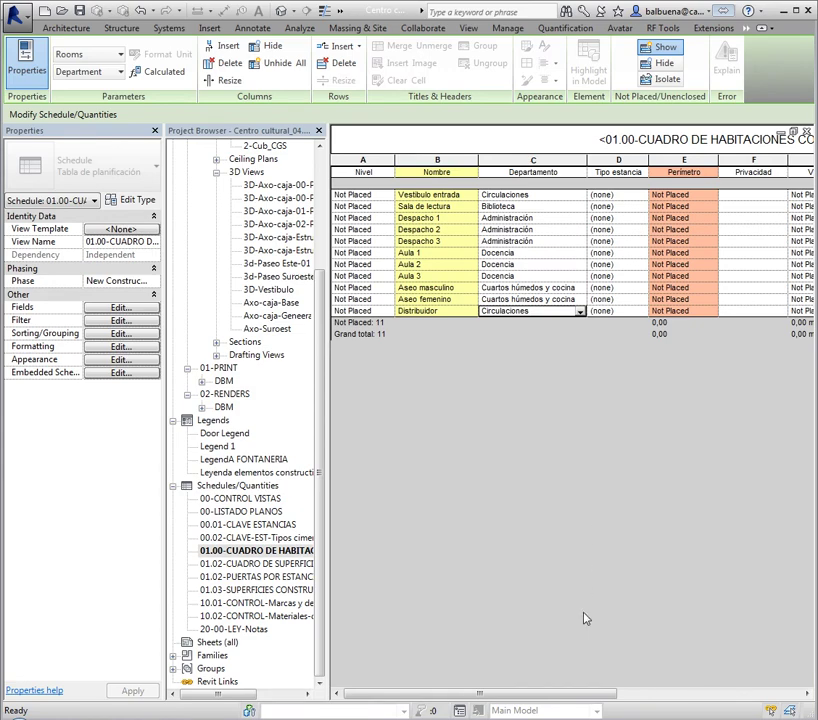
mouse_move(588, 695)
left_mouse_down()
mouse_move(798, 696)
mouse_move(515, 690)
left_mouse_up()
Step: Open the 0-Baja_CGS plan, start Room placement and show the unplaced schedule rooms
left_click_drag(320, 301, 321, 215)
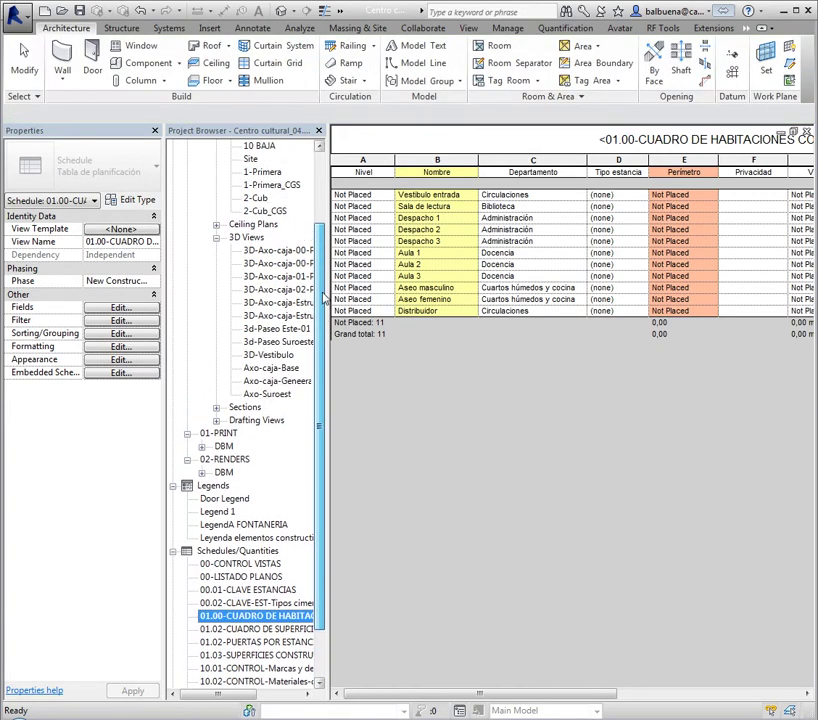
double_click(266, 224)
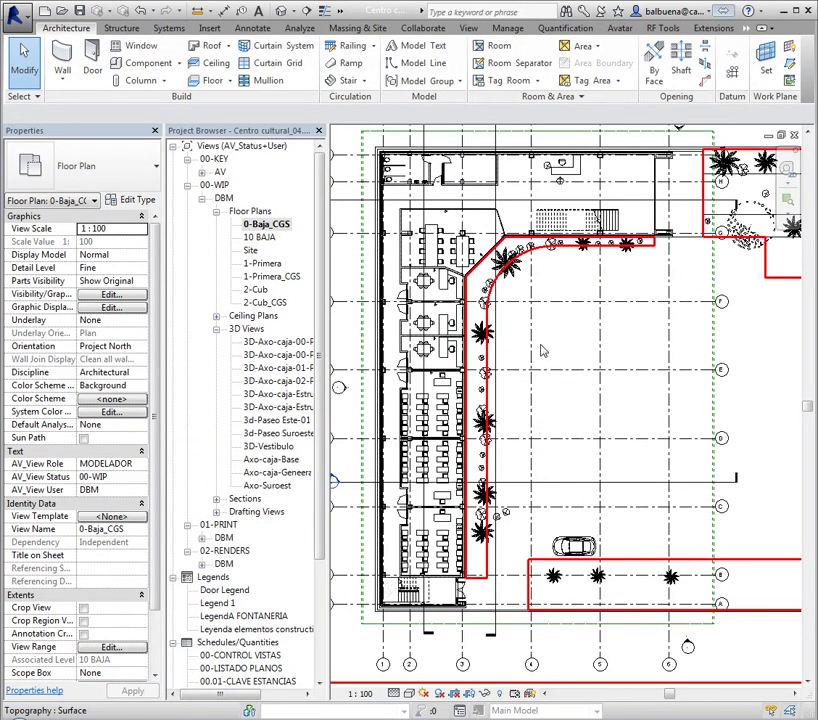
left_click(499, 47)
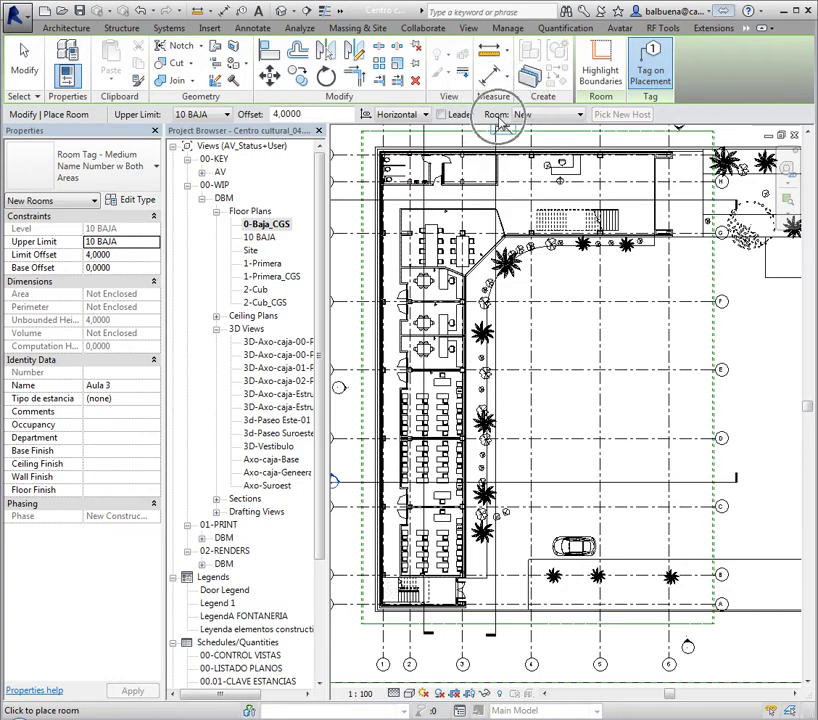
left_click(534, 118)
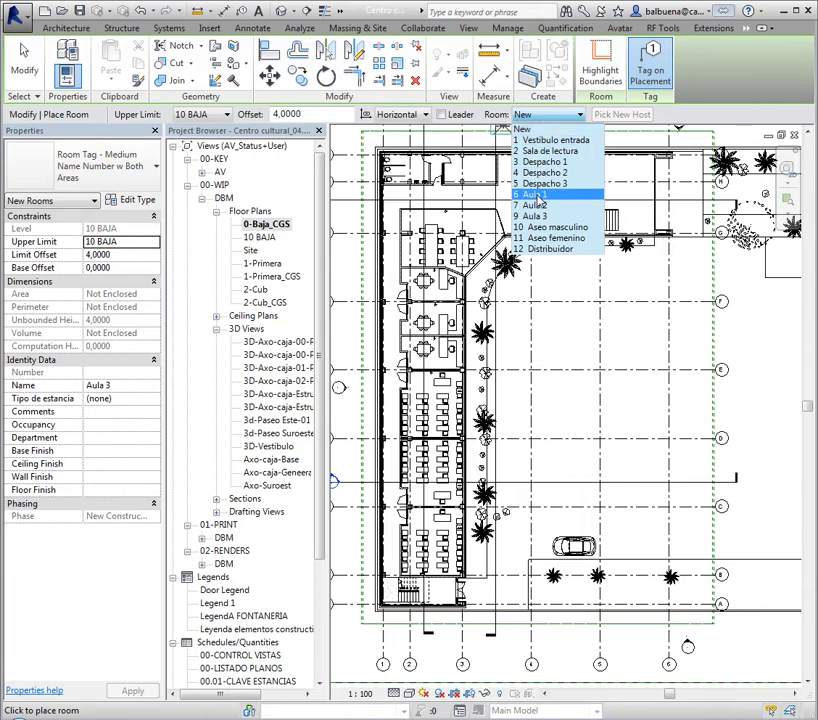
Step: Place the first picked schedule room inside the lower classroom
left_click(536, 196)
left_click(440, 538)
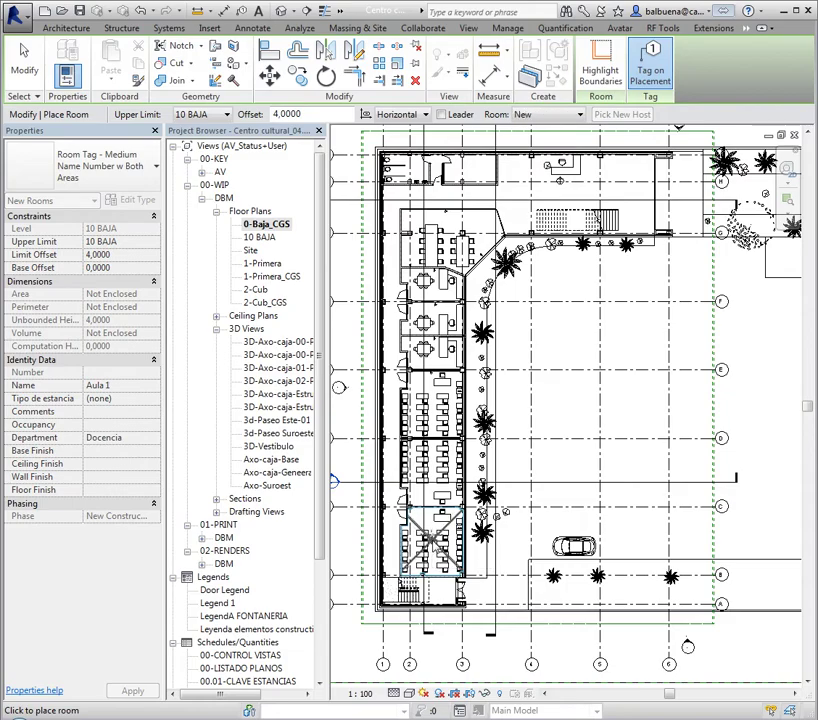
middle_click_drag(440, 538, 429, 480)
scroll(429, 480, "up", 2)
scroll(430, 420, "up", 3)
scroll(470, 330, "up", 2)
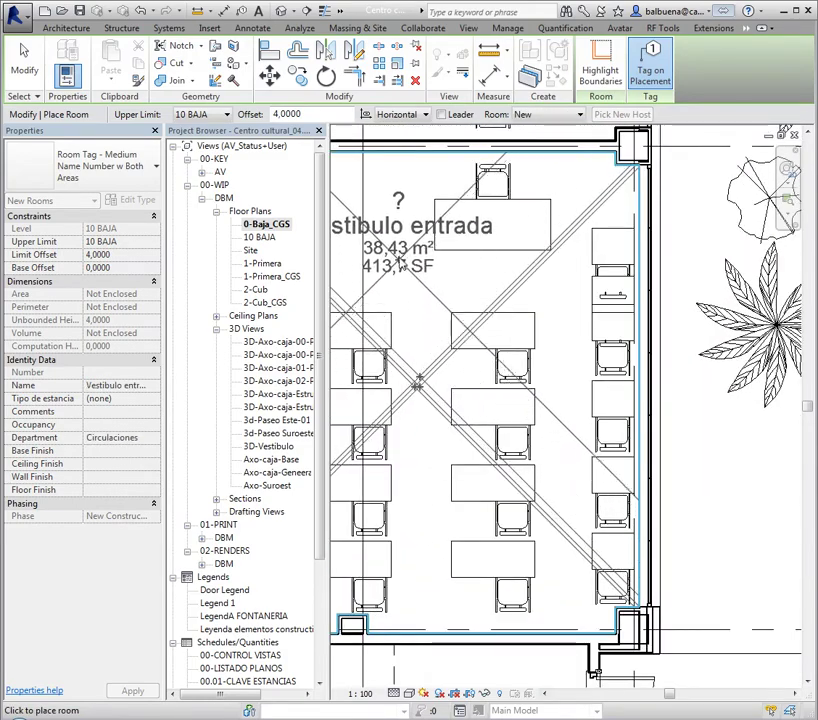
Step: Try Despacho 3, Aula 1 and Distribuidor from the room list, then exit placement
left_click(548, 114)
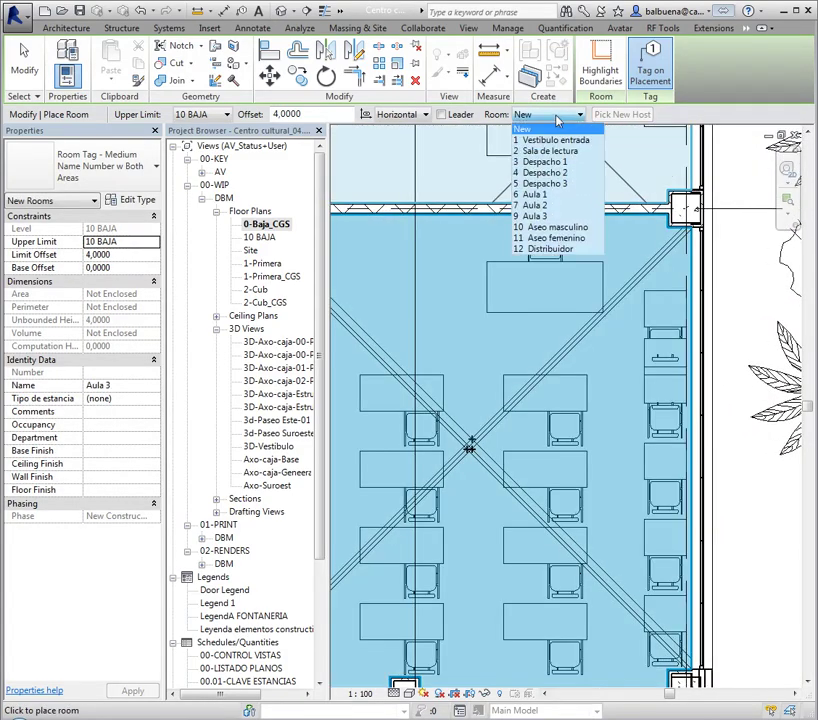
left_click(545, 184)
left_click(548, 114)
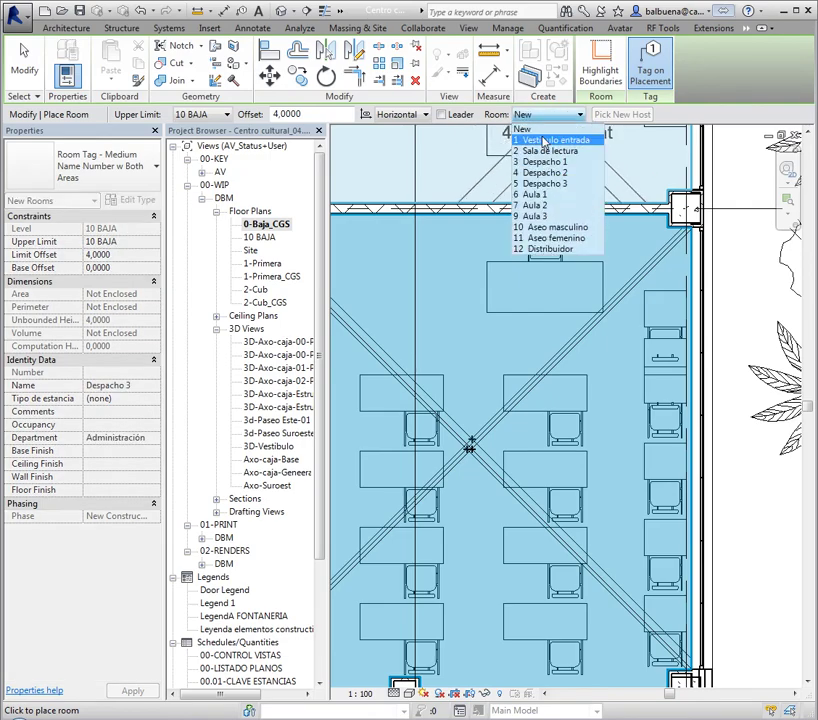
left_click(546, 194)
key("Down")
key("Down")
key("Down")
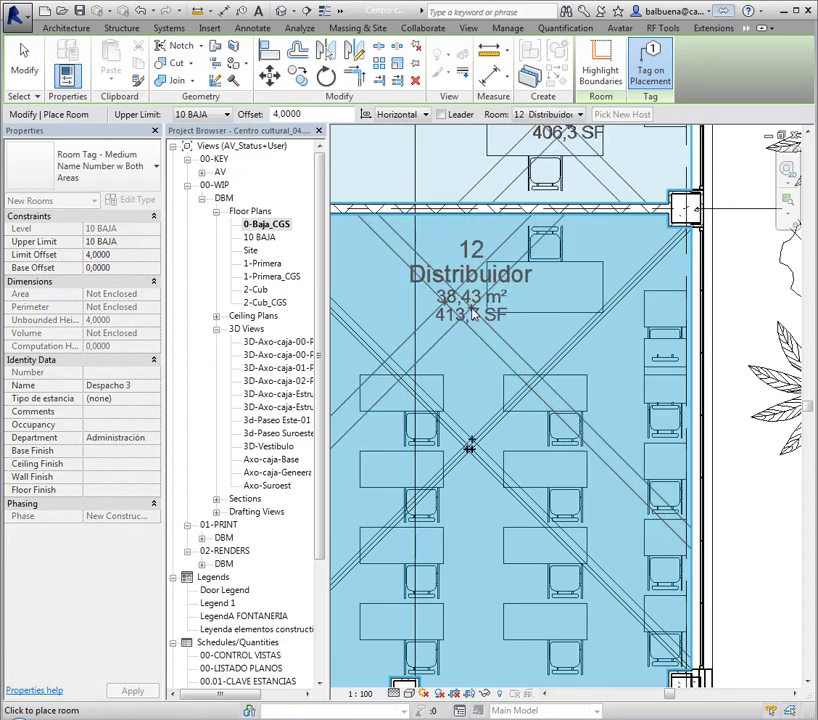
middle_click_drag(785, 322, 758, 338)
scroll(758, 338, "down", 3)
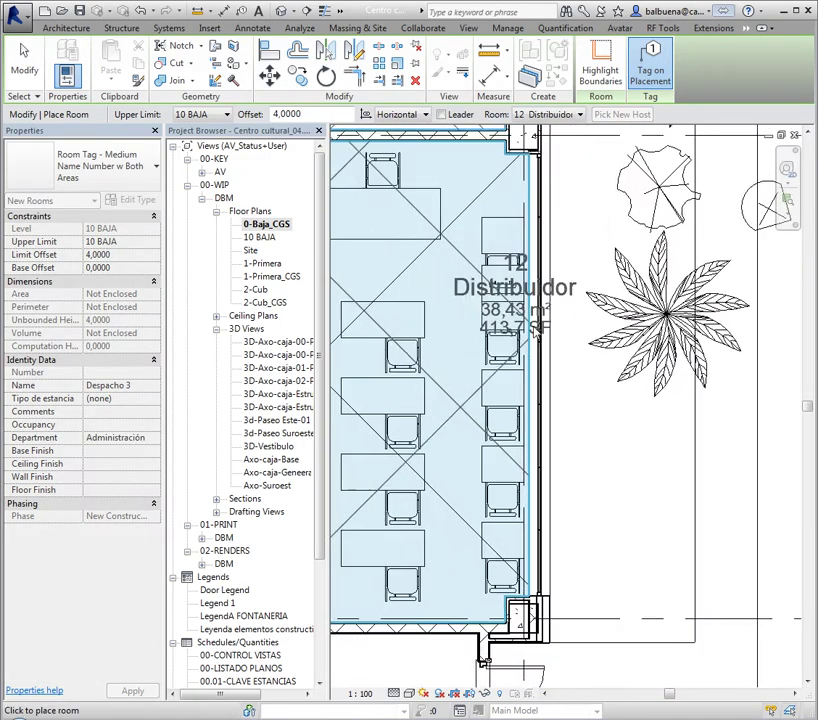
scroll(552, 316, "down", 2)
key("Escape")
scroll(555, 290, "up", 5)
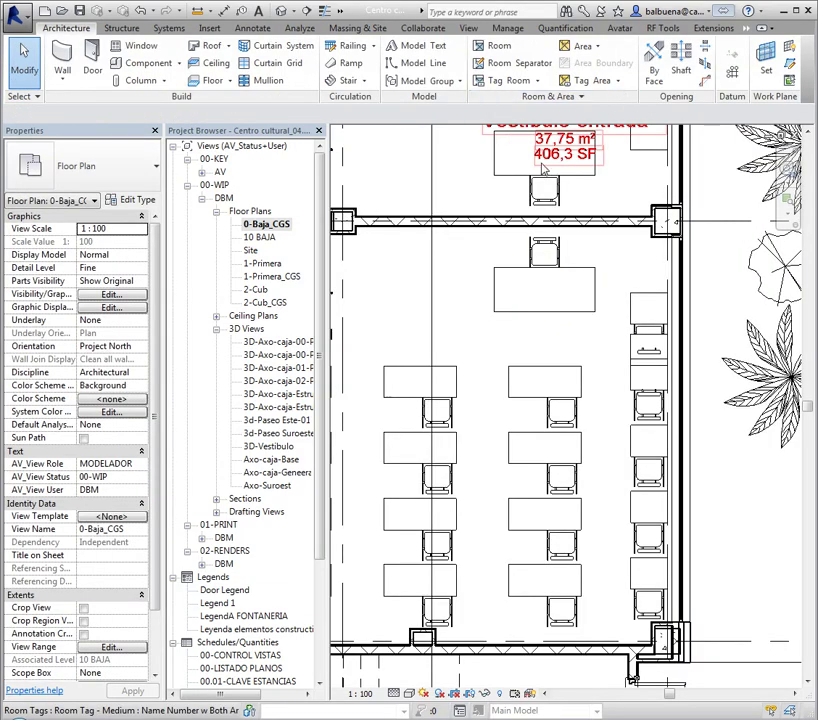
Step: Restart room placement and place Aula 1 in the classroom
left_click(495, 45)
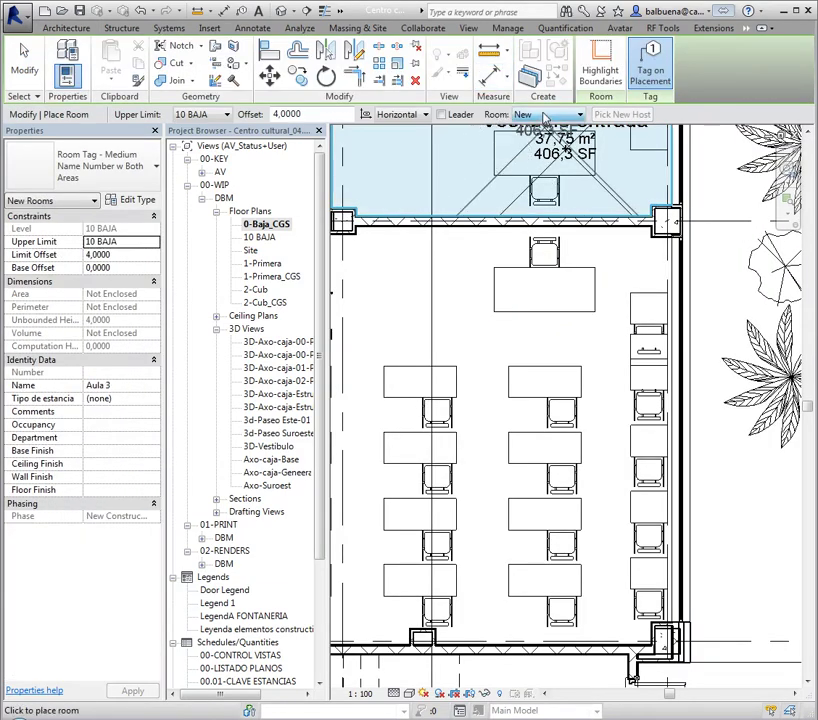
left_click(540, 115)
left_click(535, 194)
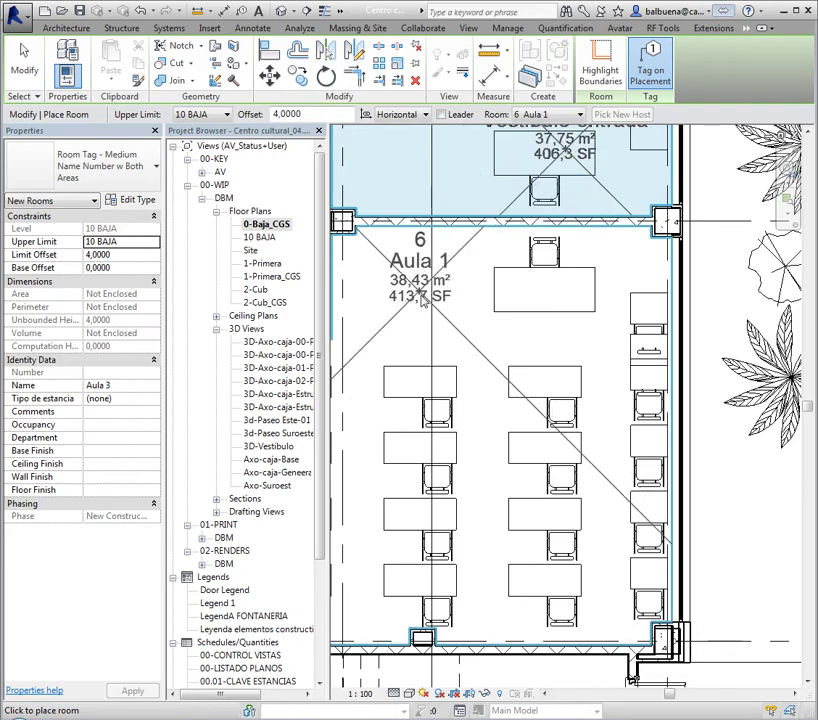
left_click(437, 333)
scroll(440, 335, "down", 2)
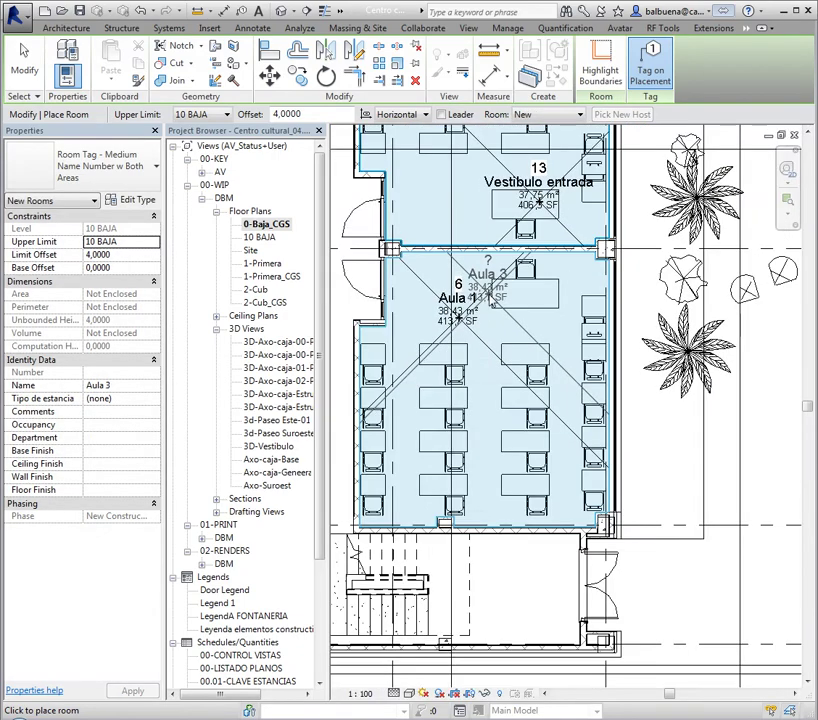
middle_click_drag(460, 300, 506, 518)
scroll(469, 228, "down", 1)
Step: Select Aula 2 from the unplaced rooms, then cancel placement
left_click(548, 115)
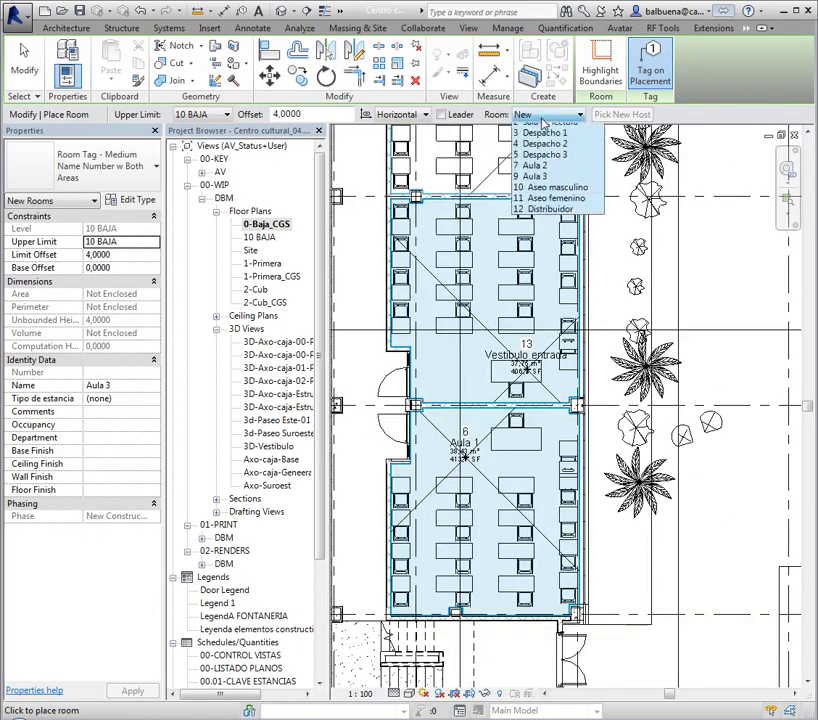
left_click(535, 194)
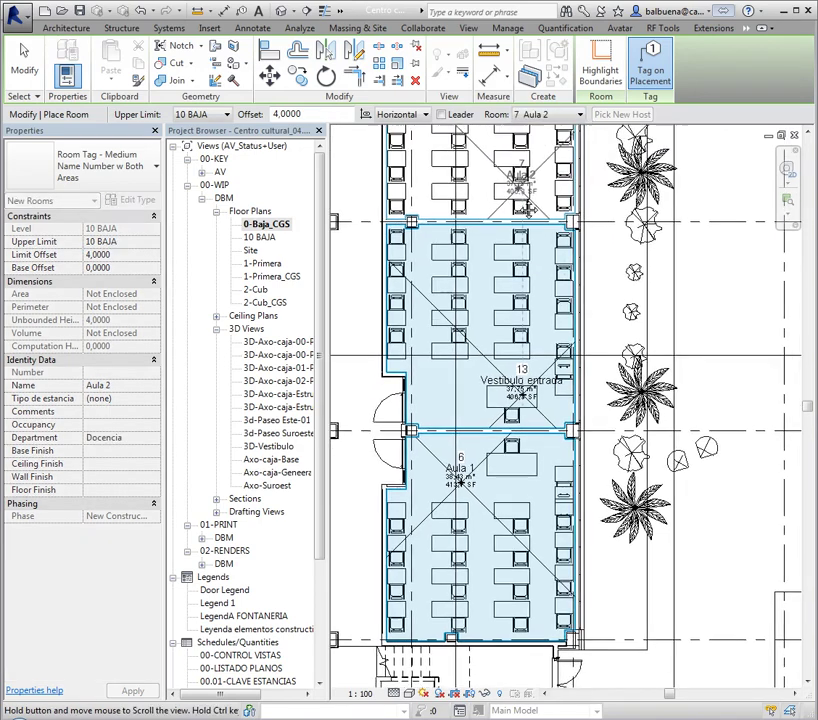
mouse_move(505, 190)
middle_mouse_down()
mouse_move(507, 232)
mouse_move(507, 187)
middle_mouse_up()
key("Escape")
key("Escape")
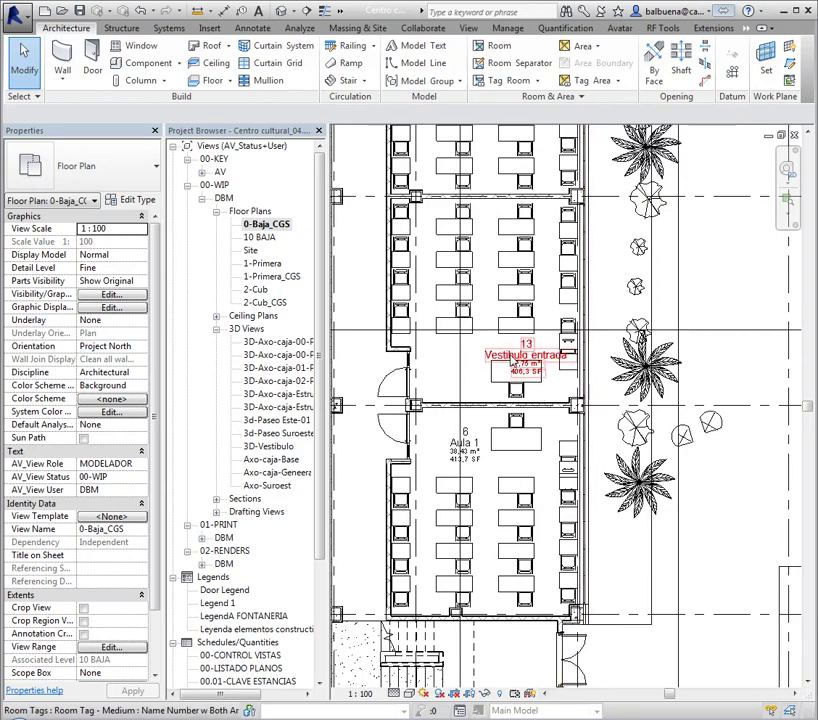
scroll(512, 361, "down", 1)
scroll(512, 361, "down", 2)
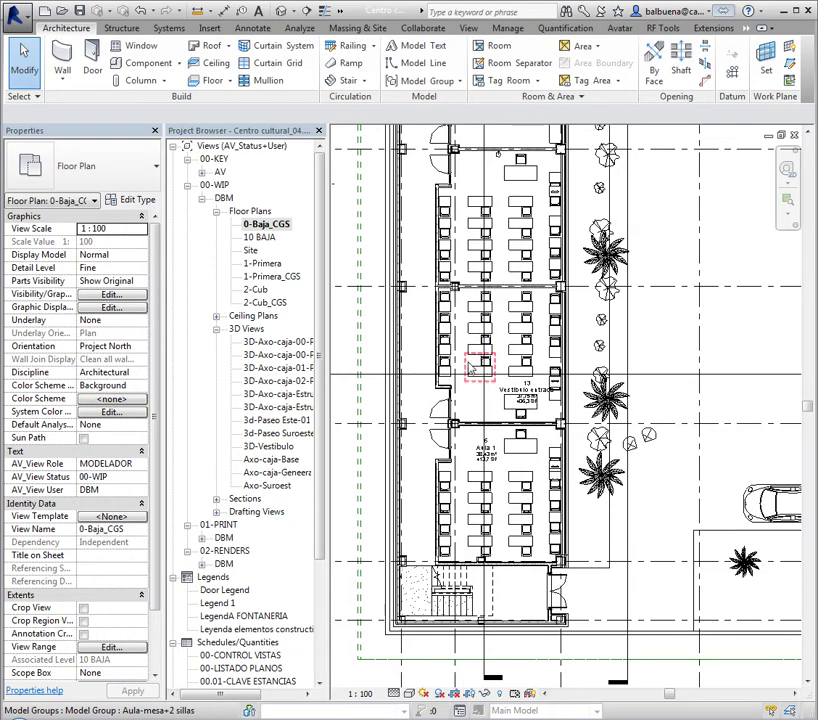
scroll(450, 362, "left", 2)
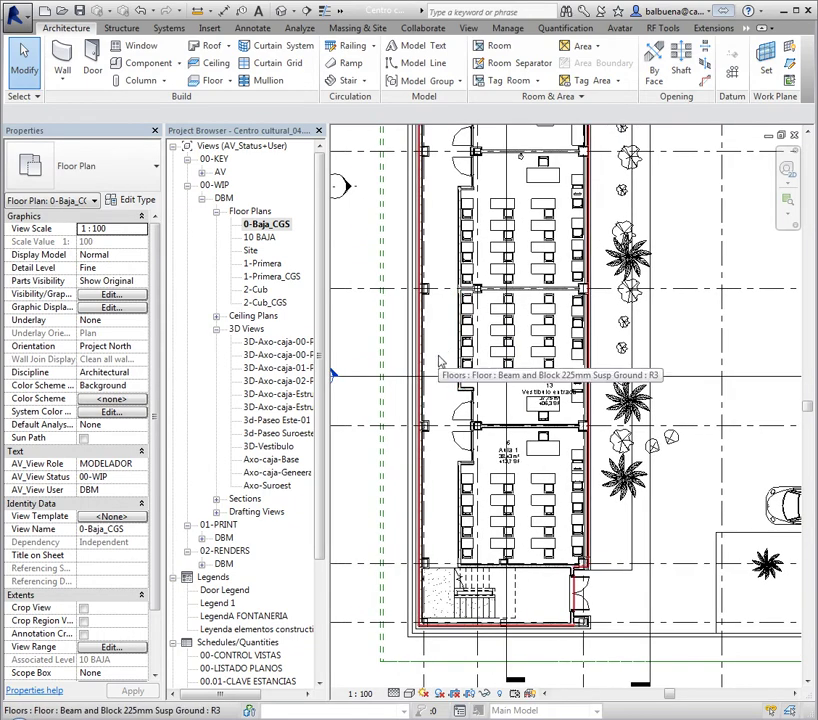
Step: Turn on Rooms' Interior Fill and Reference subcategories in Visibility/Graphics and confirm
key("v")
key("v")
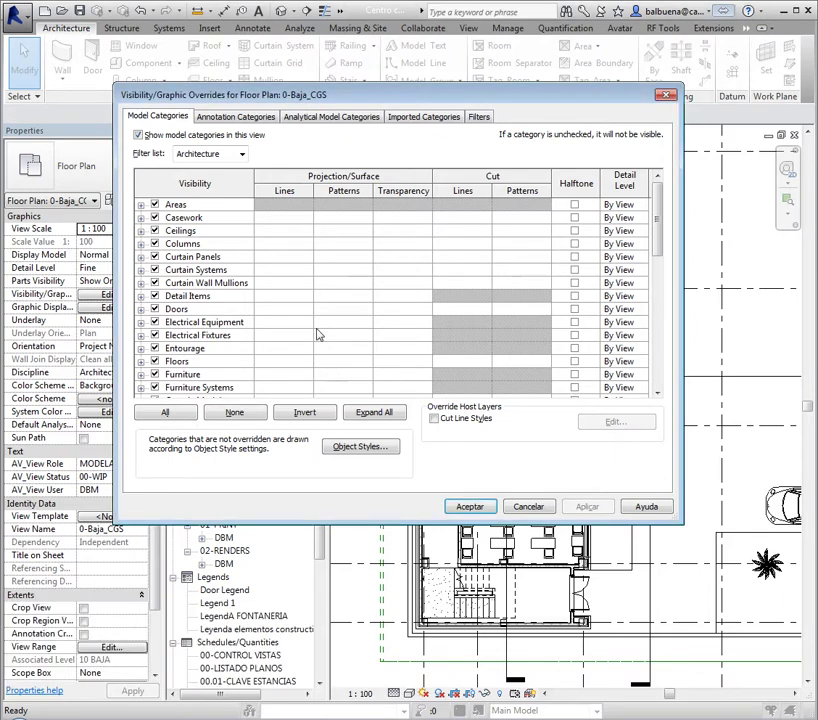
left_click(205, 257)
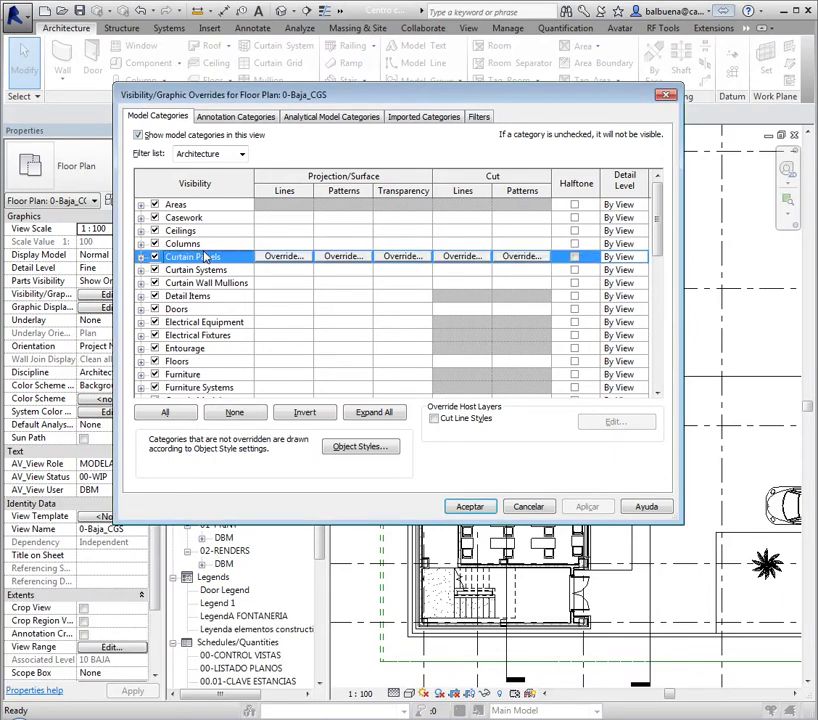
key("Down")
key("Down")
key("Down")
key("Down")
key("Down")
key("Down")
scroll(254, 310, "down", 2)
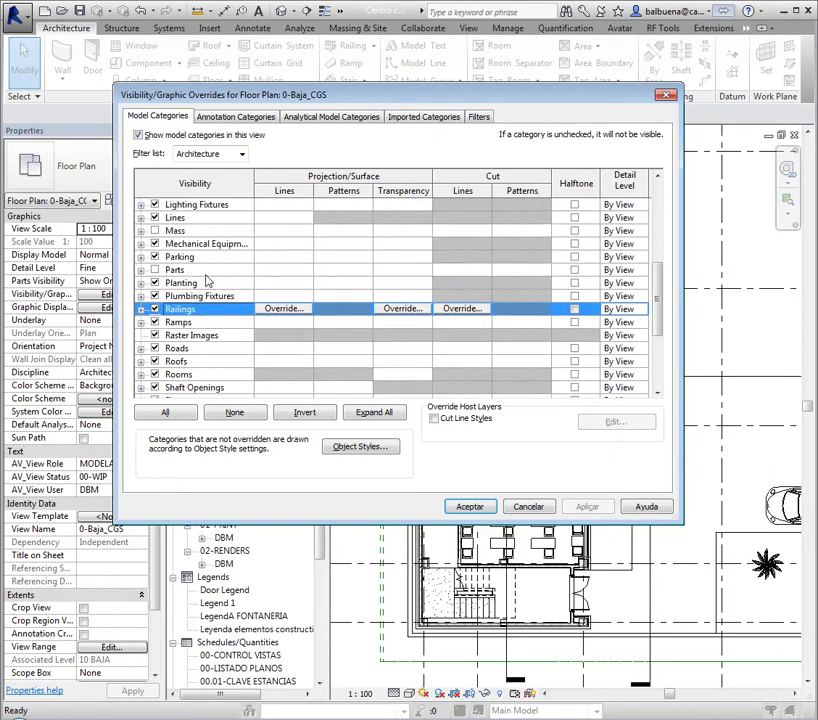
scroll(195, 315, "down", 2)
left_click(184, 322)
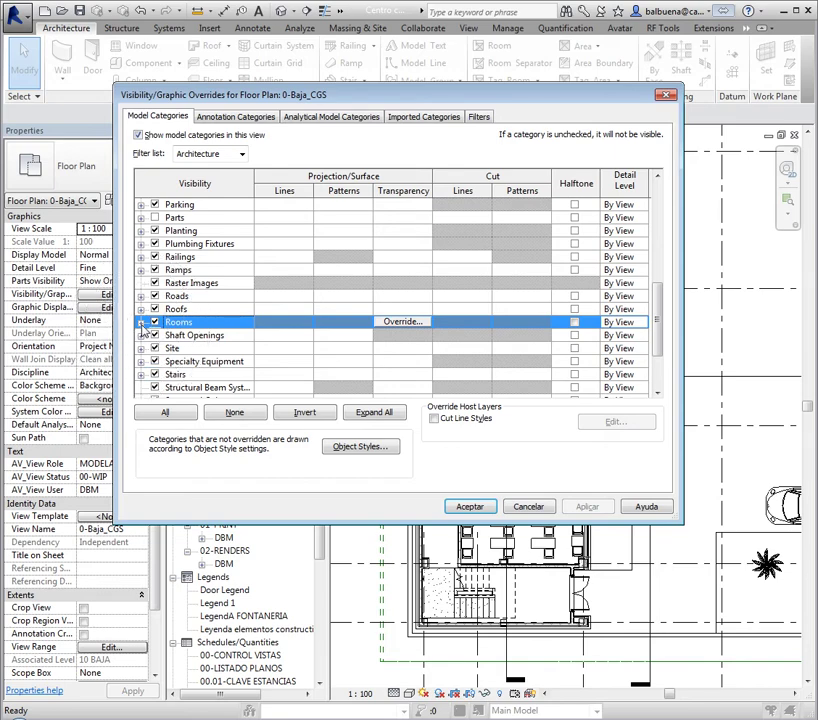
left_click(141, 322)
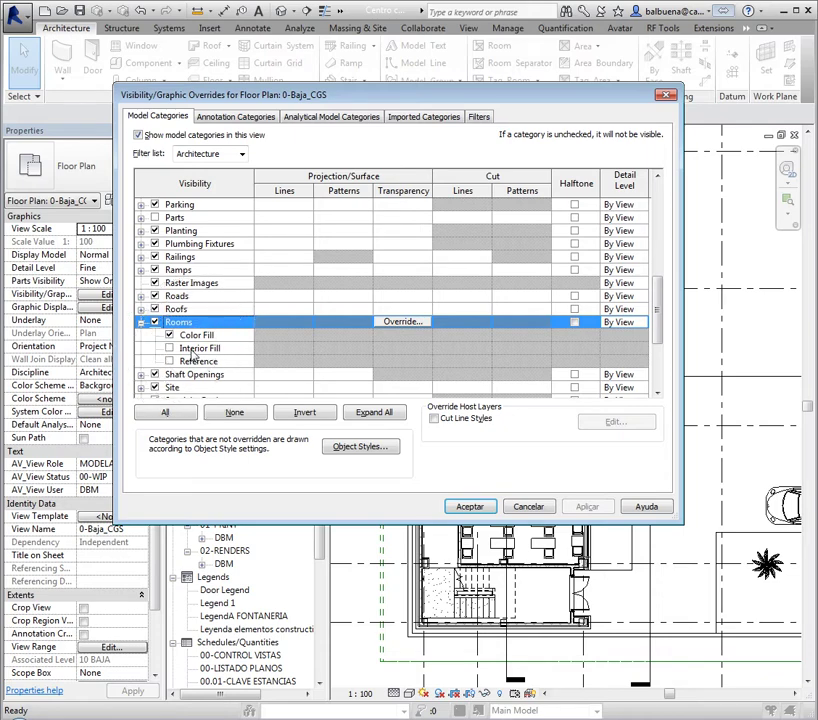
left_click(169, 348)
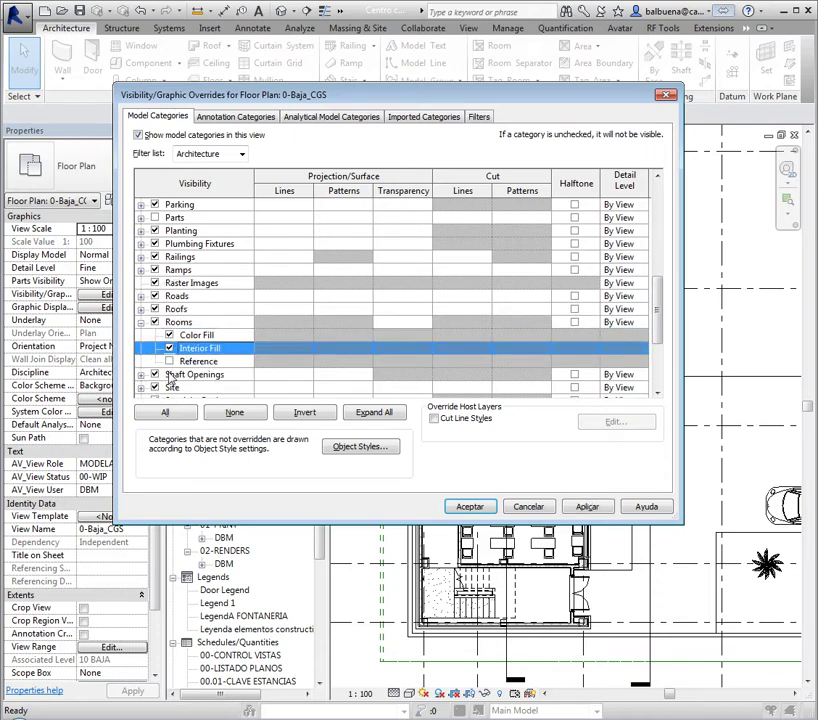
left_click(169, 361)
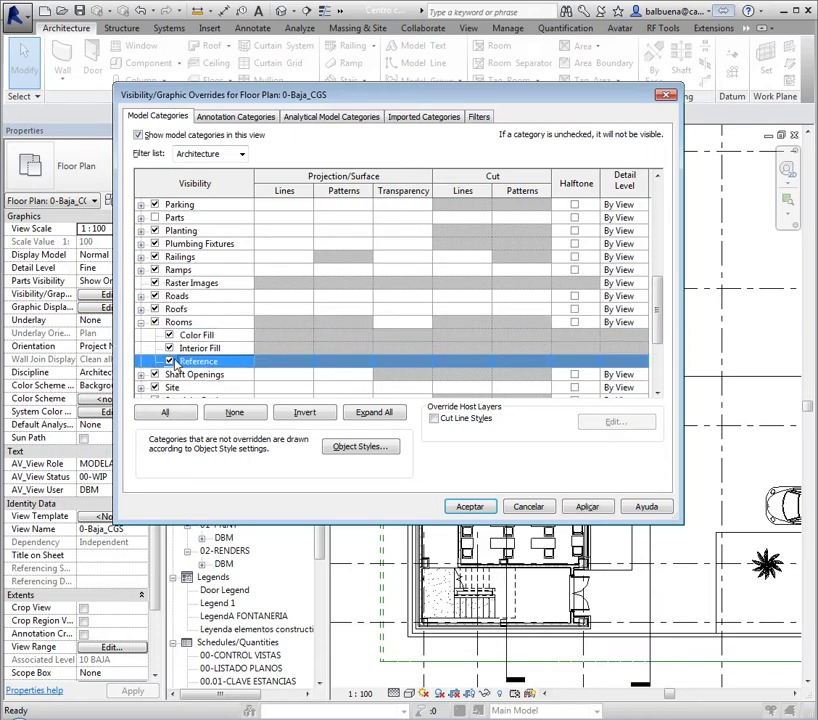
left_click(469, 506)
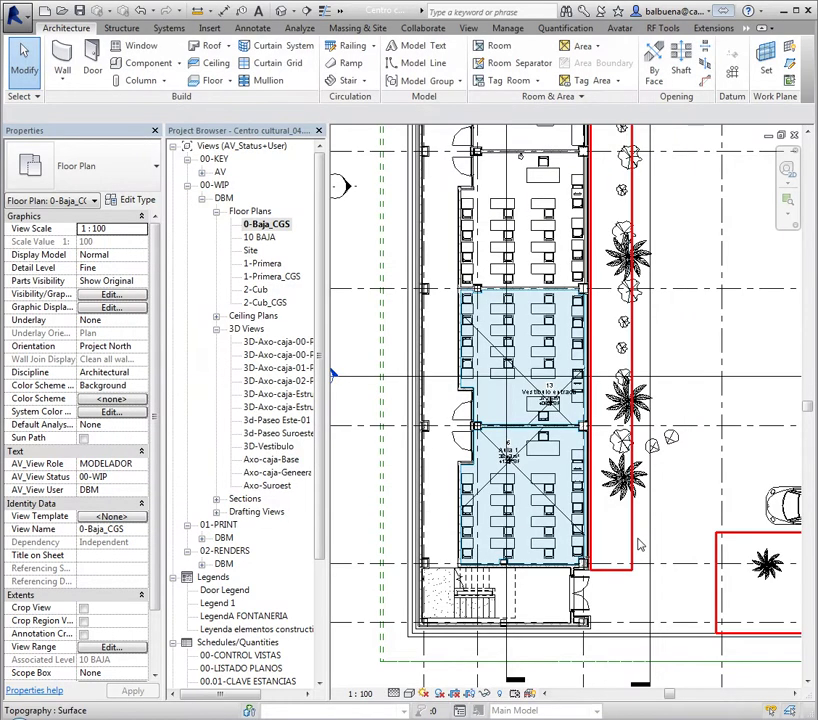
Step: Select the Vestíbulo entrada room on the plan and delete it
scroll(620, 450, "up", 2)
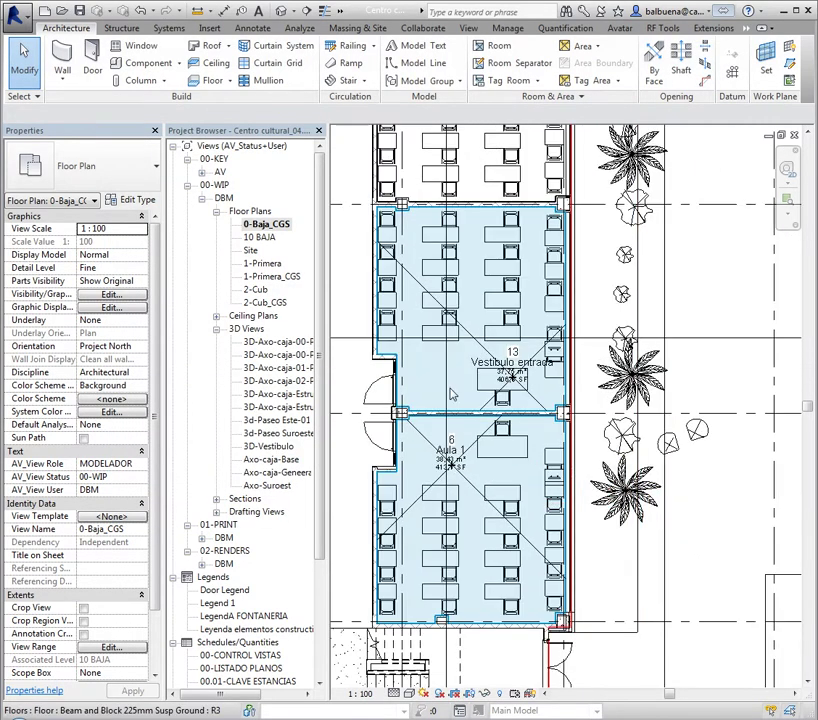
scroll(595, 509, "down", 1)
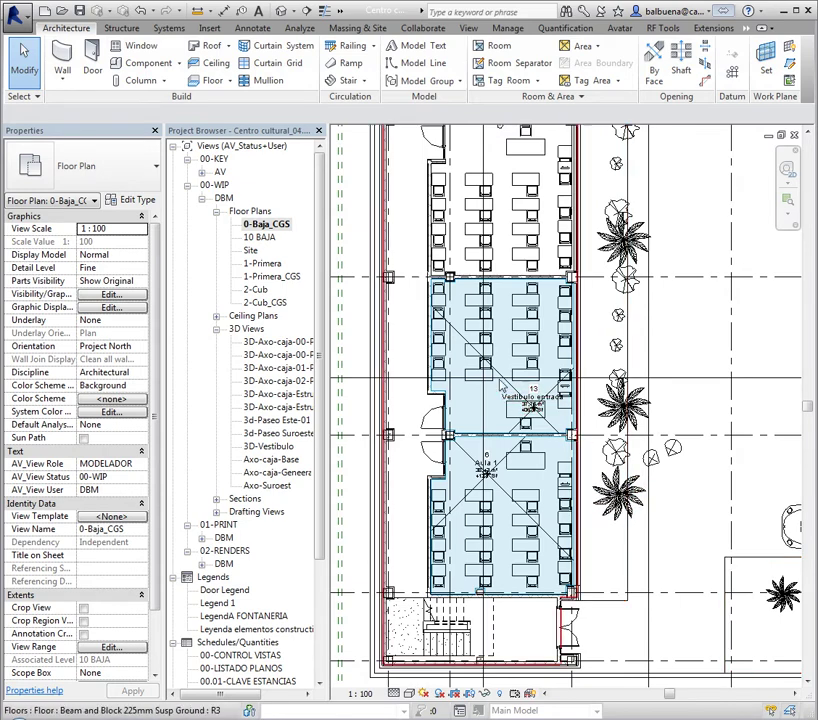
scroll(512, 395, "up", 3)
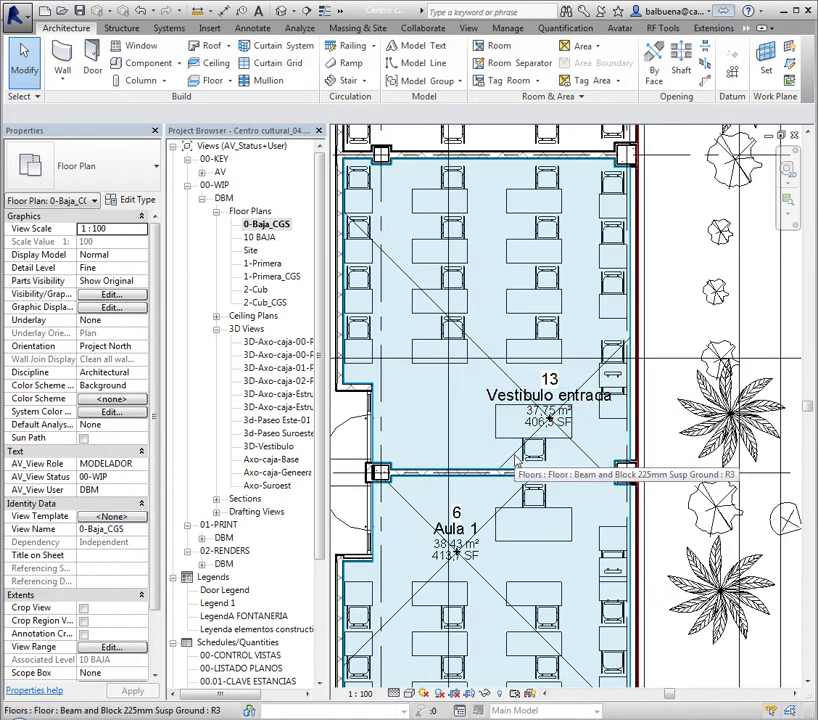
left_click(516, 459)
key("Delete")
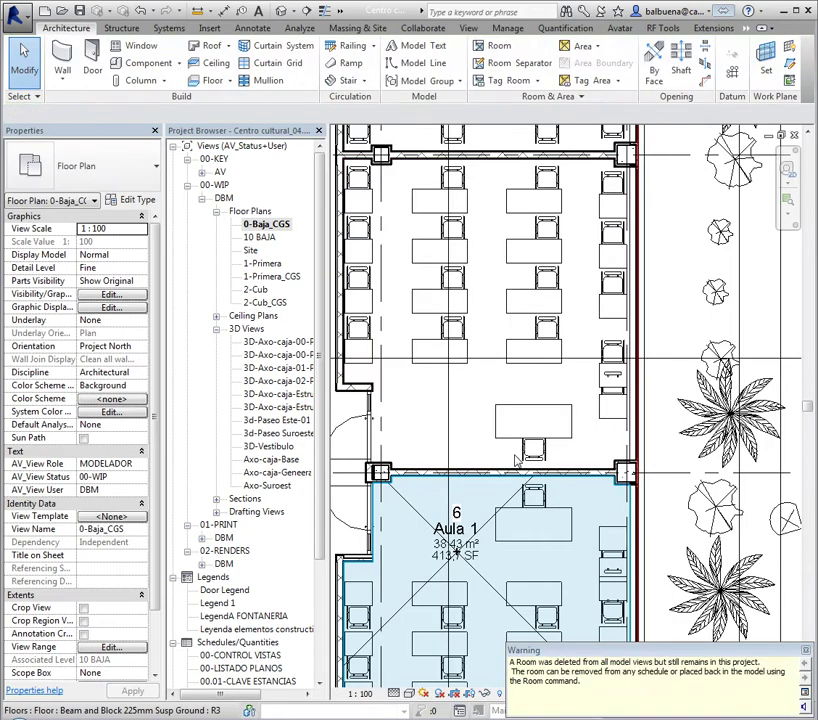
scroll(584, 407, "down", 2)
scroll(580, 290, "down", 2)
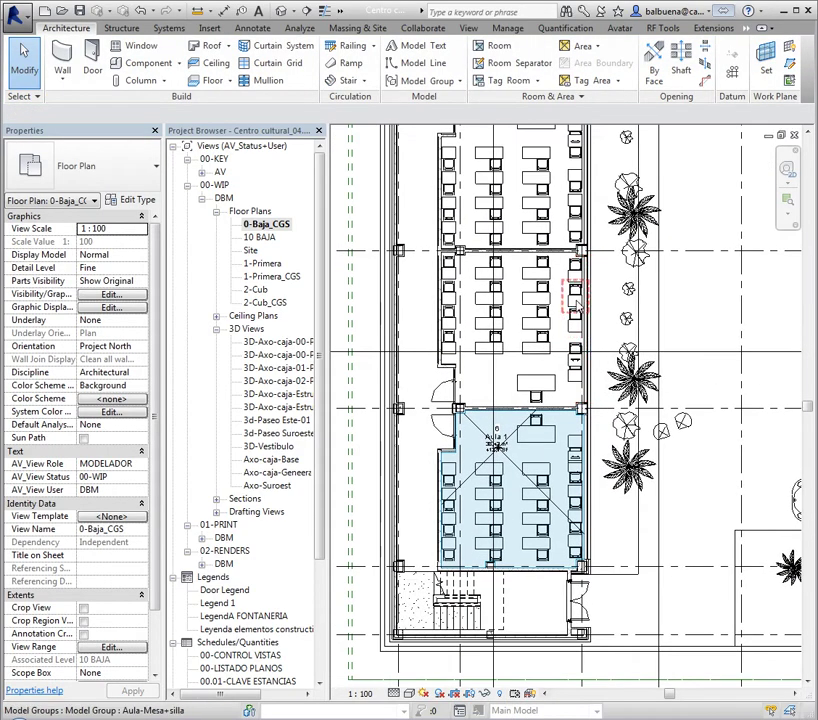
Step: Place Aula 2 in the space above Aula 1
left_click(493, 47)
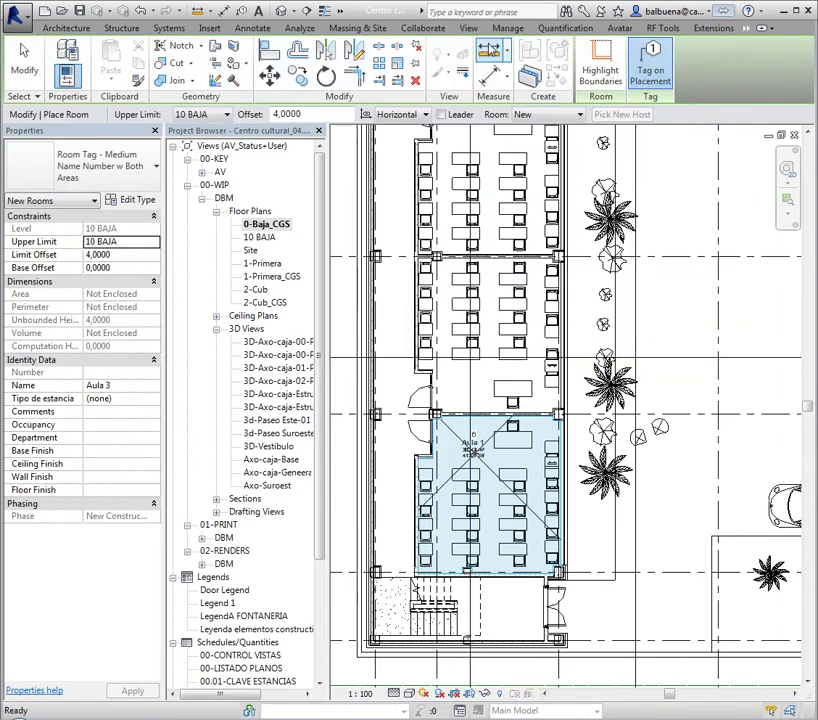
left_click(525, 117)
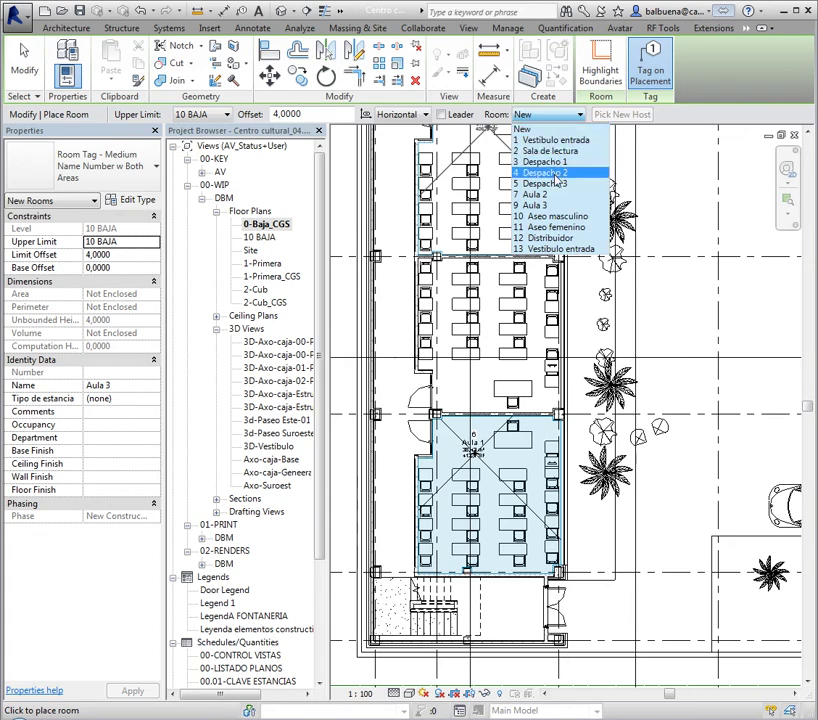
left_click(541, 197)
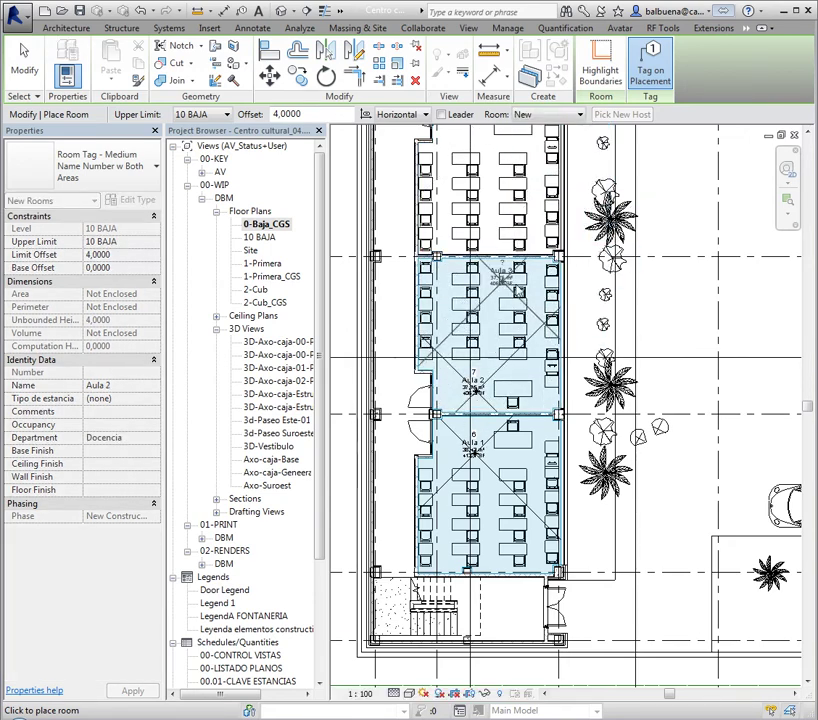
left_click(476, 388)
mouse_move(625, 295)
middle_mouse_down()
mouse_move(658, 425)
mouse_move(713, 505)
middle_mouse_up()
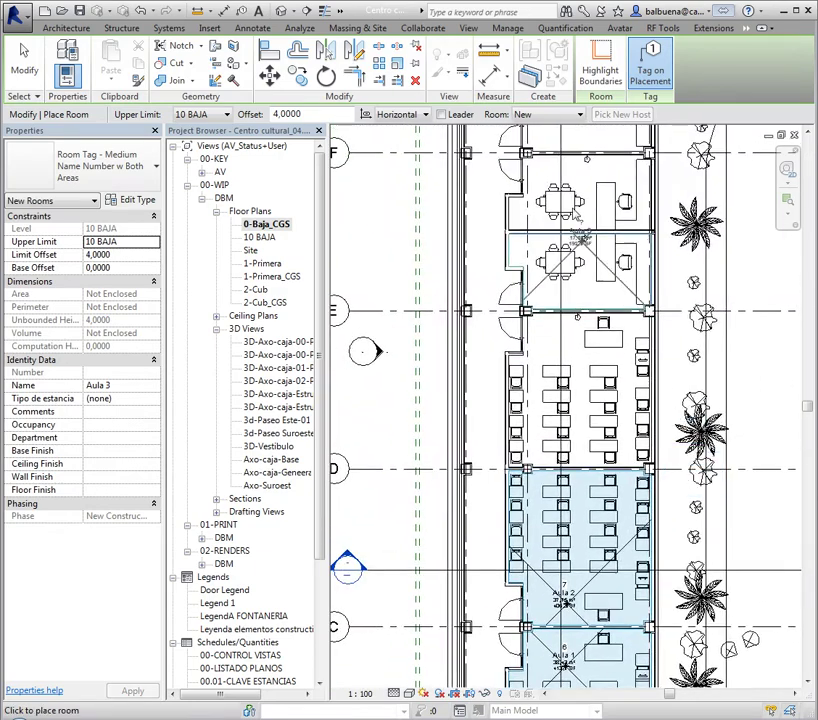
Step: Place Aula 3 in its classroom
left_click(541, 115)
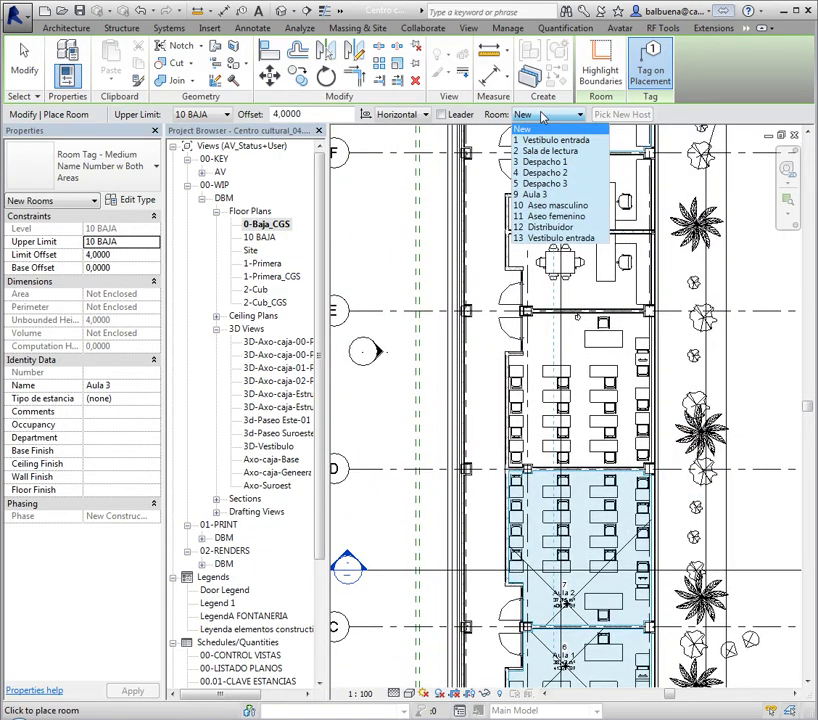
left_click(545, 194)
left_click(567, 350)
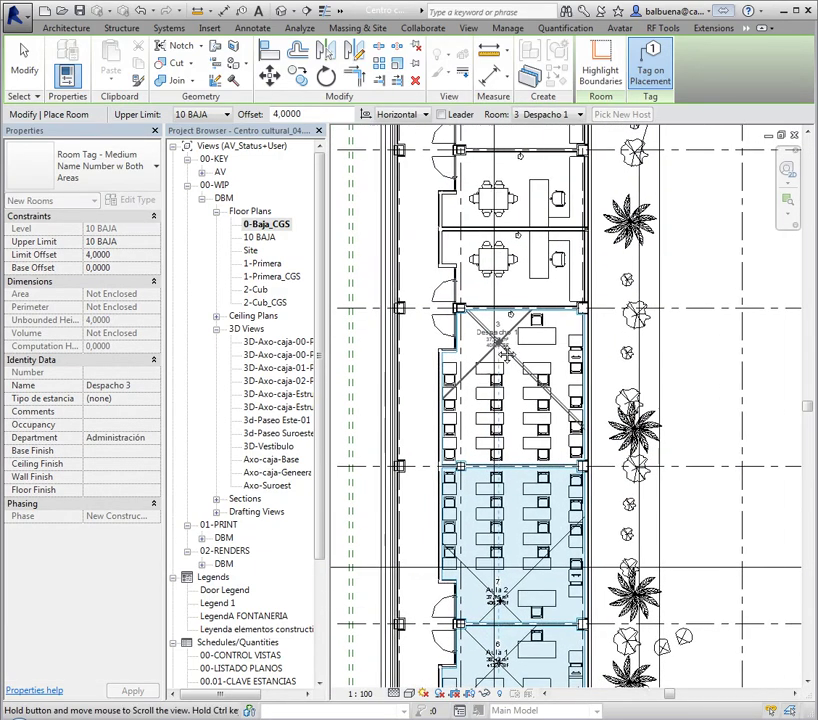
scroll(497, 345, "up", 5)
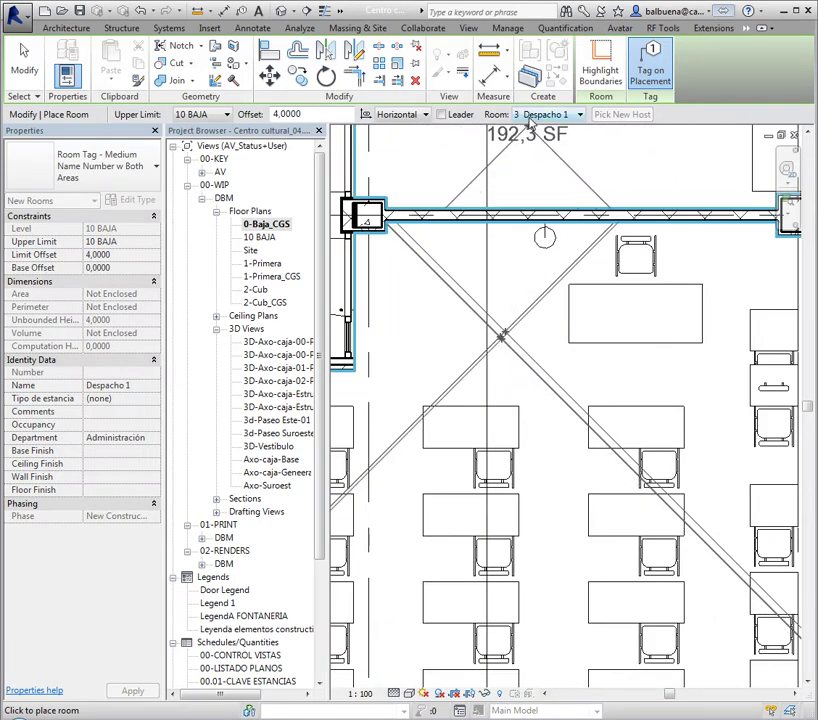
left_click(541, 115)
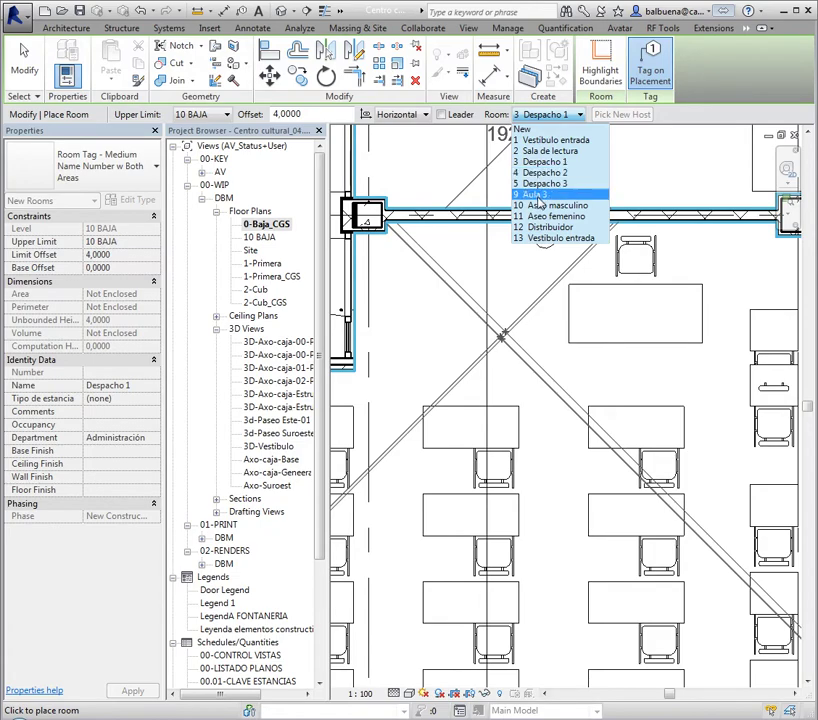
left_click(540, 203)
left_click(486, 350)
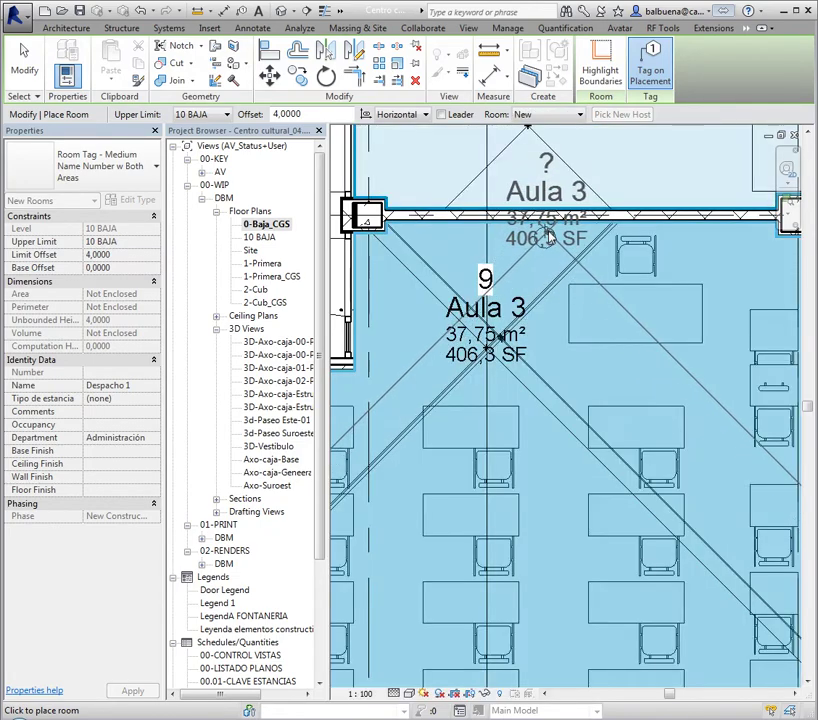
Step: Place Despacho 1 in the office above Aula 3
middle_click_drag(548, 237, 540, 670)
scroll(530, 500, "down", 2)
scroll(523, 378, "down", 2)
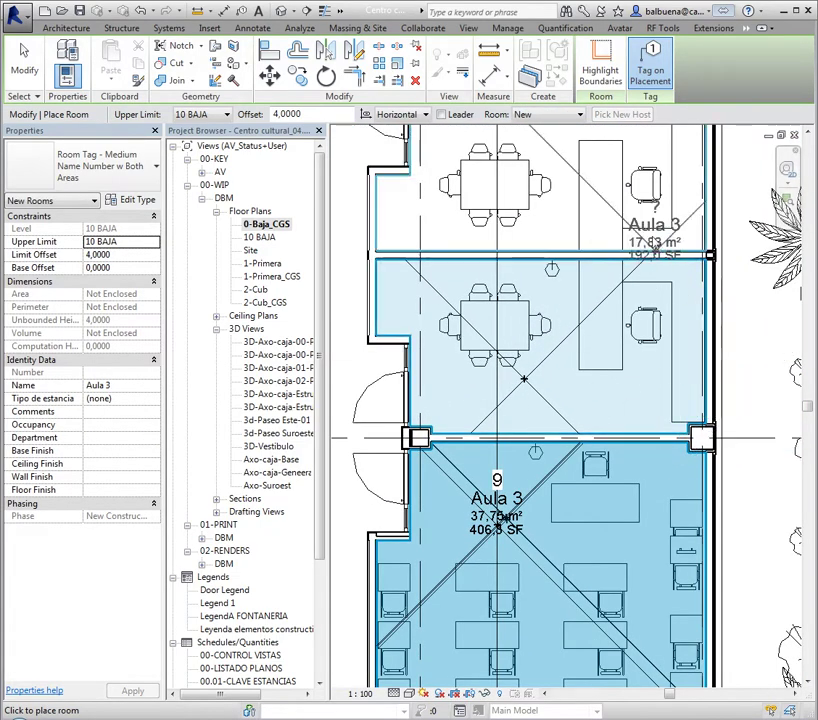
scroll(523, 378, "down", 2)
left_click(550, 114)
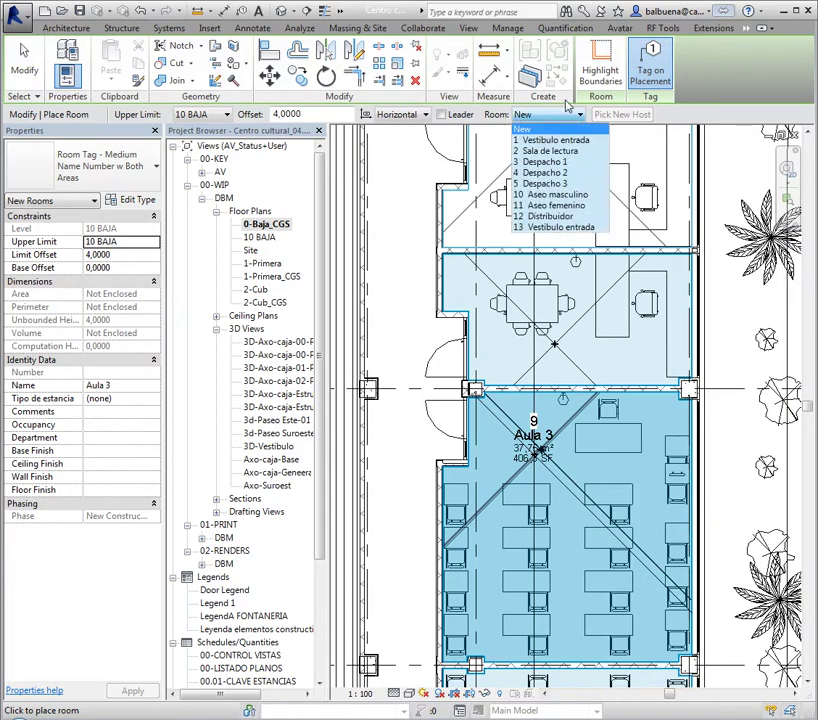
left_click(545, 161)
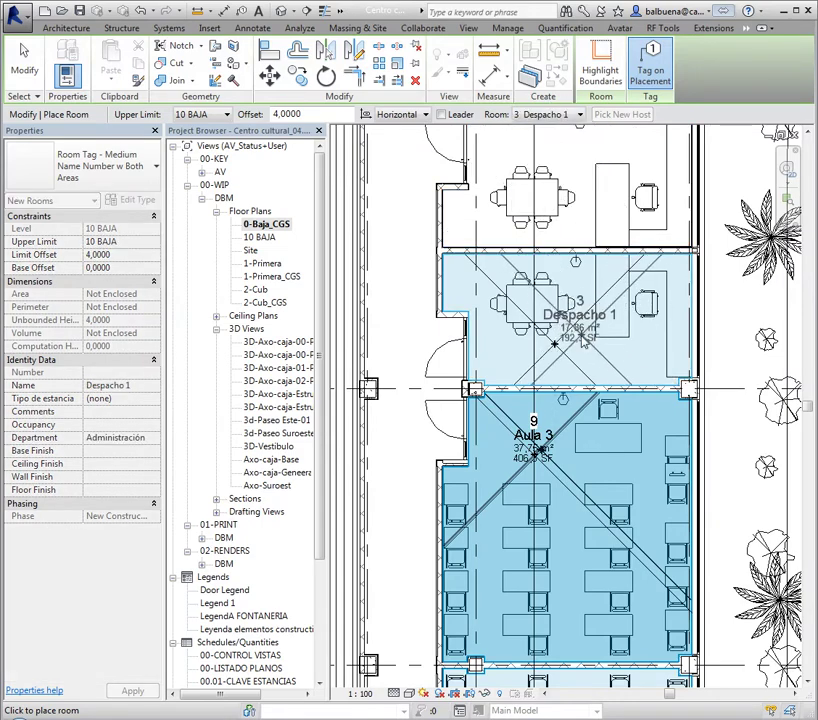
left_click(600, 338)
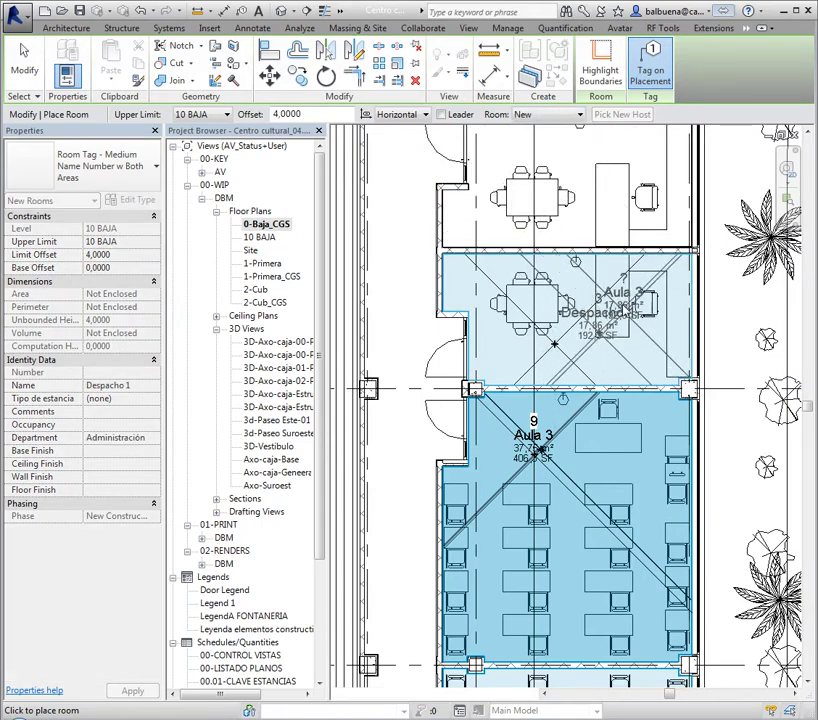
Step: Place Despacho 2 in the middle office and Despacho 3 in the top office
middle_click_drag(758, 190, 710, 360)
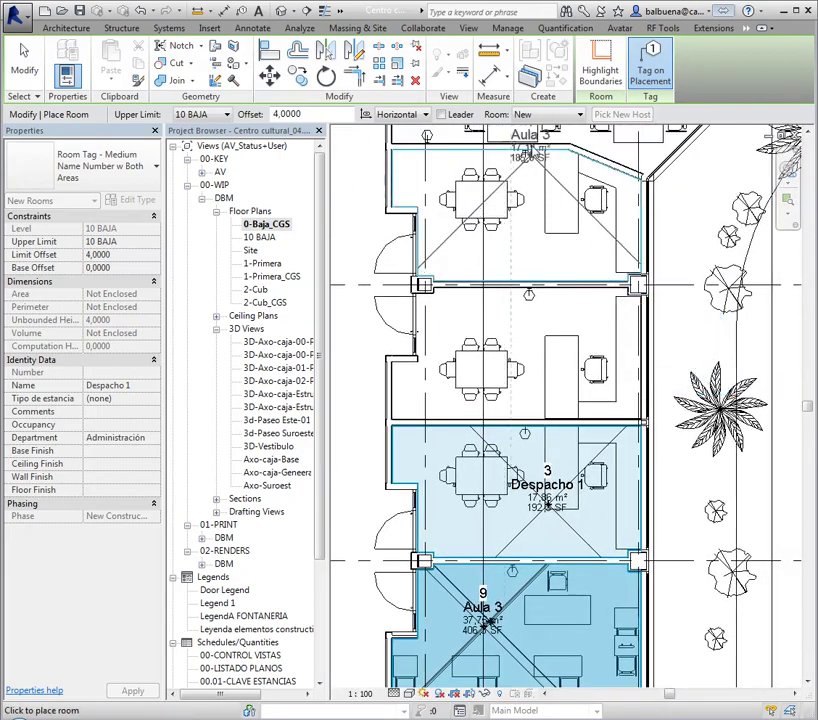
left_click(541, 115)
left_click(546, 163)
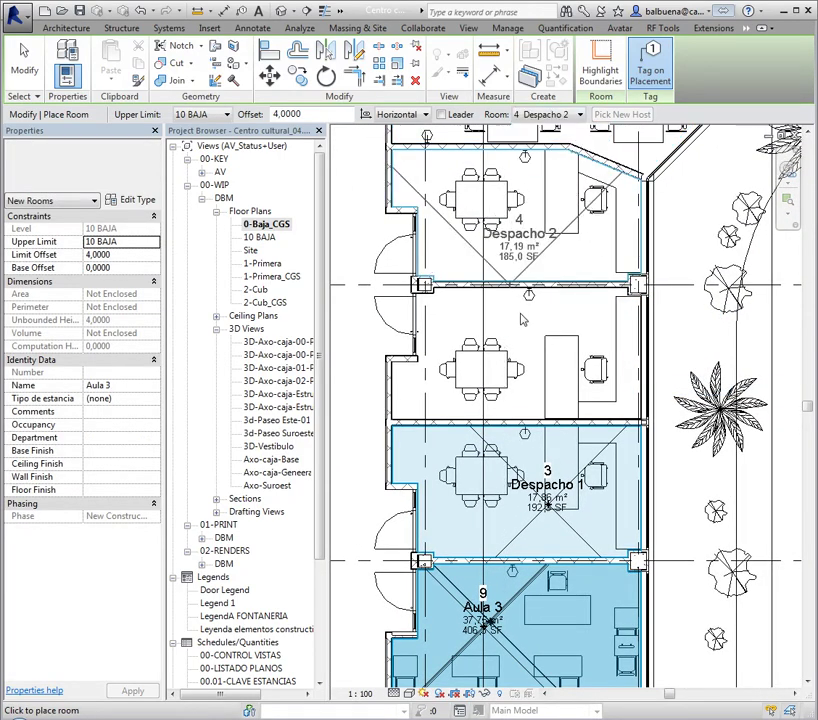
left_click(531, 366)
left_click(548, 115)
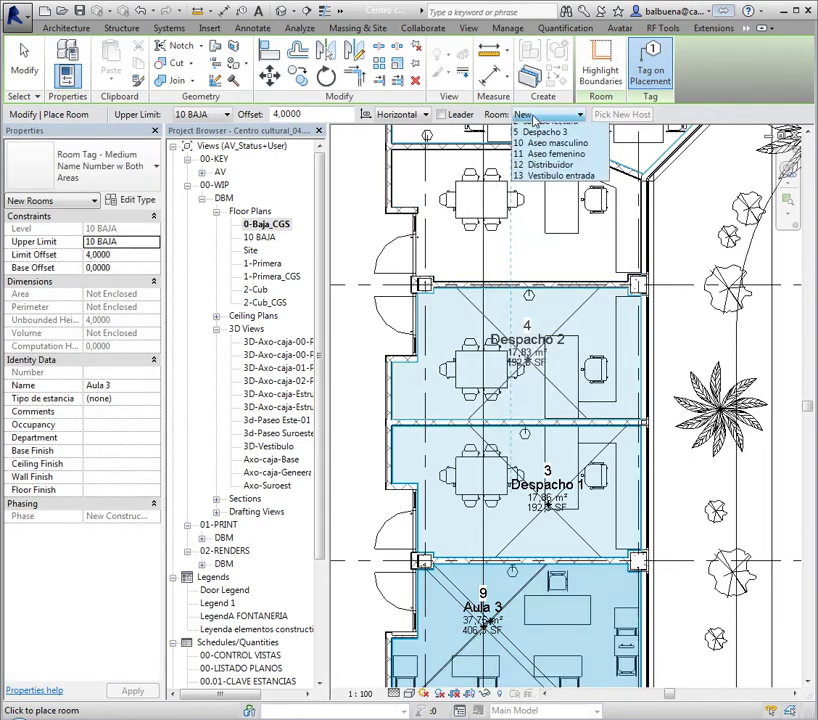
left_click(545, 161)
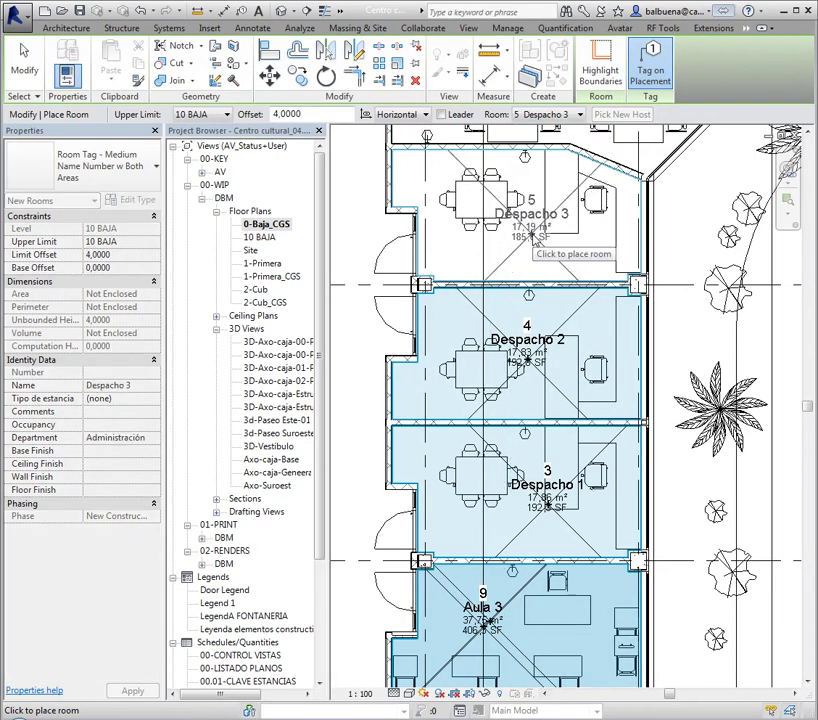
left_click(532, 210)
Step: Place Sala de lectura in the large room
middle_click_drag(530, 340, 530, 610)
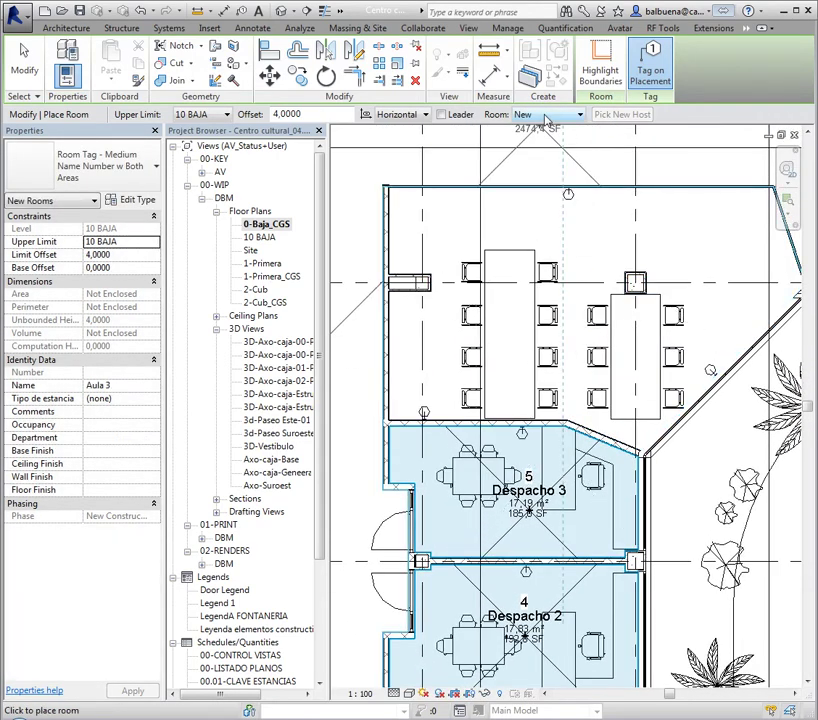
left_click(546, 115)
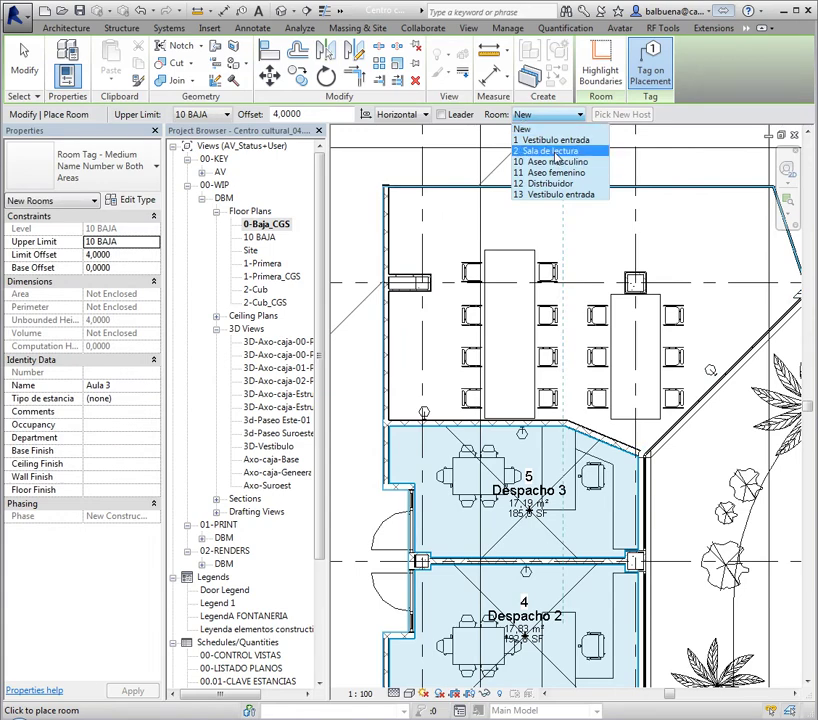
left_click(550, 150)
left_click(596, 205)
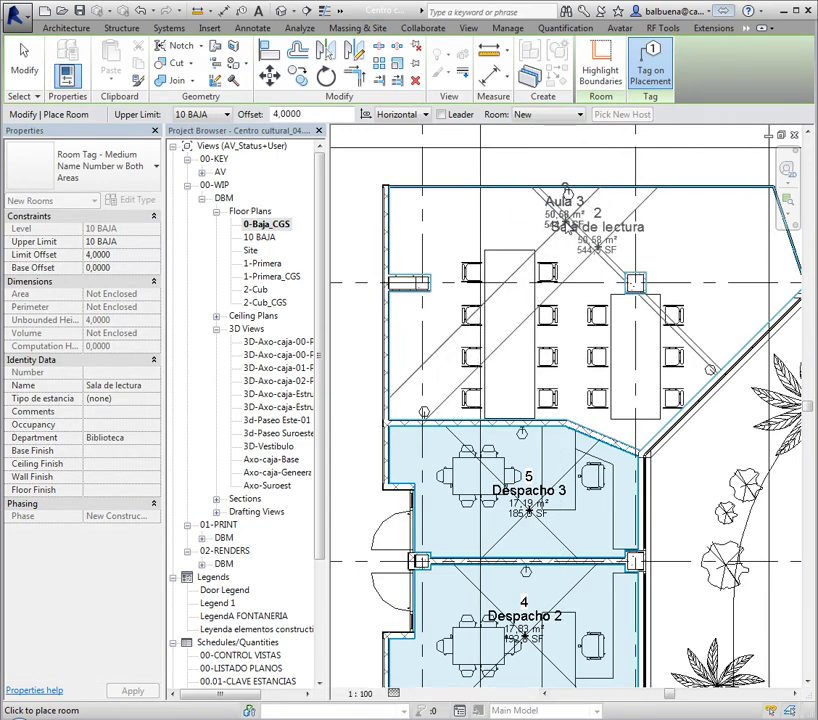
middle_click_drag(596, 225, 560, 400)
Step: Place Aseo masculino and Aseo femenino in the two toilet rooms
scroll(560, 400, "down", 2)
left_click(548, 115)
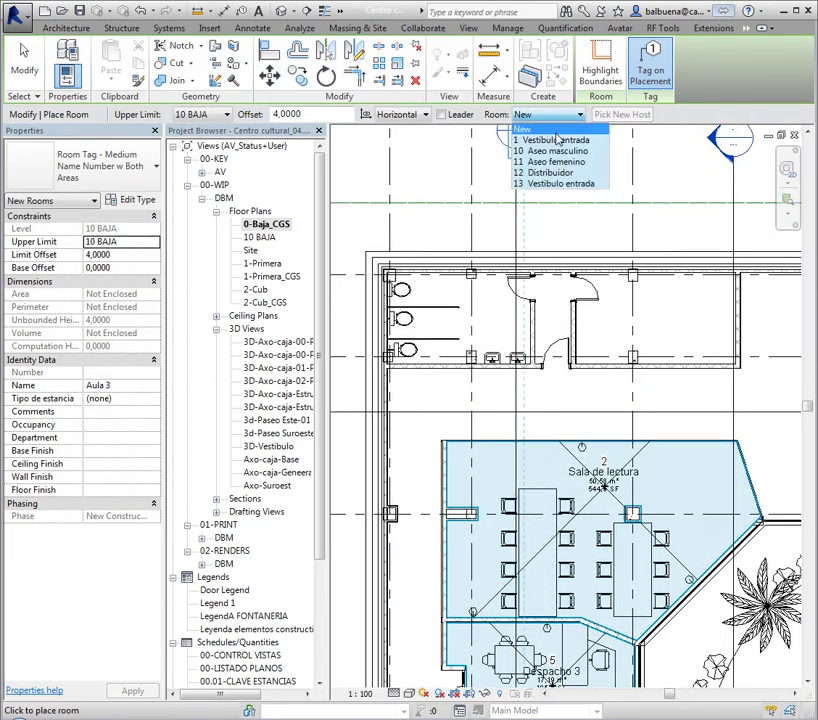
left_click(550, 150)
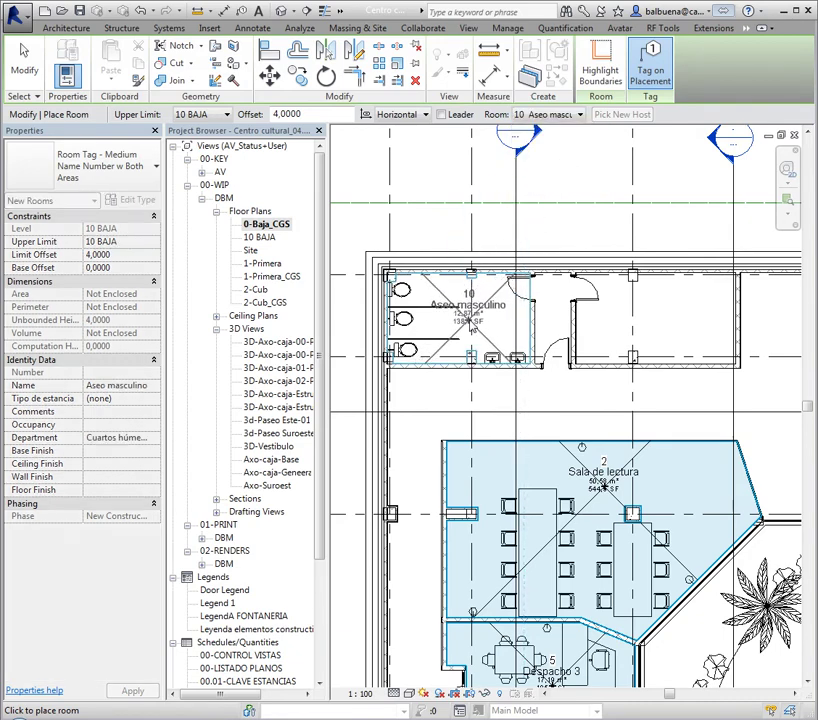
left_click(468, 316)
left_click(548, 115)
left_click(570, 152)
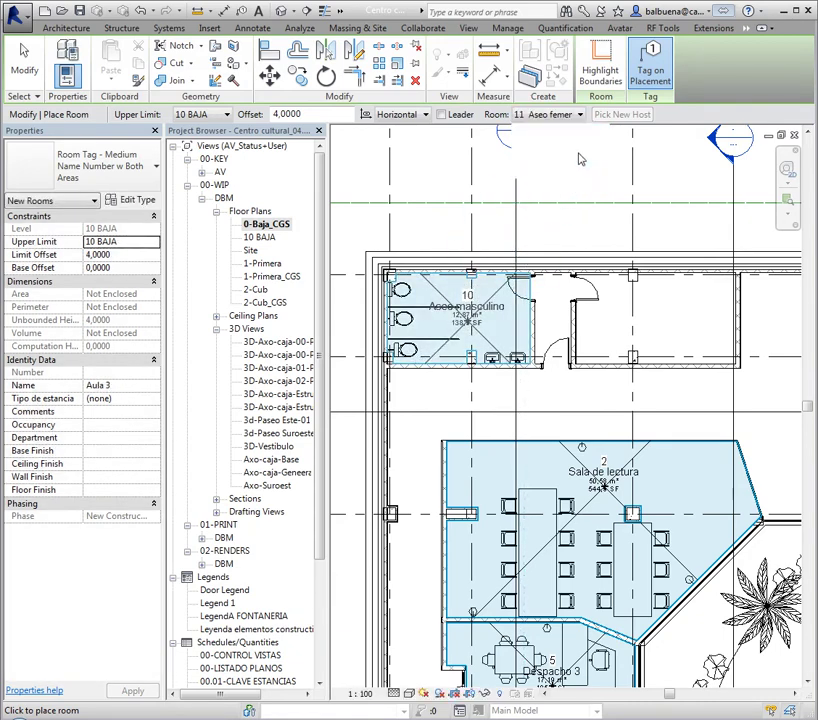
left_click(660, 314)
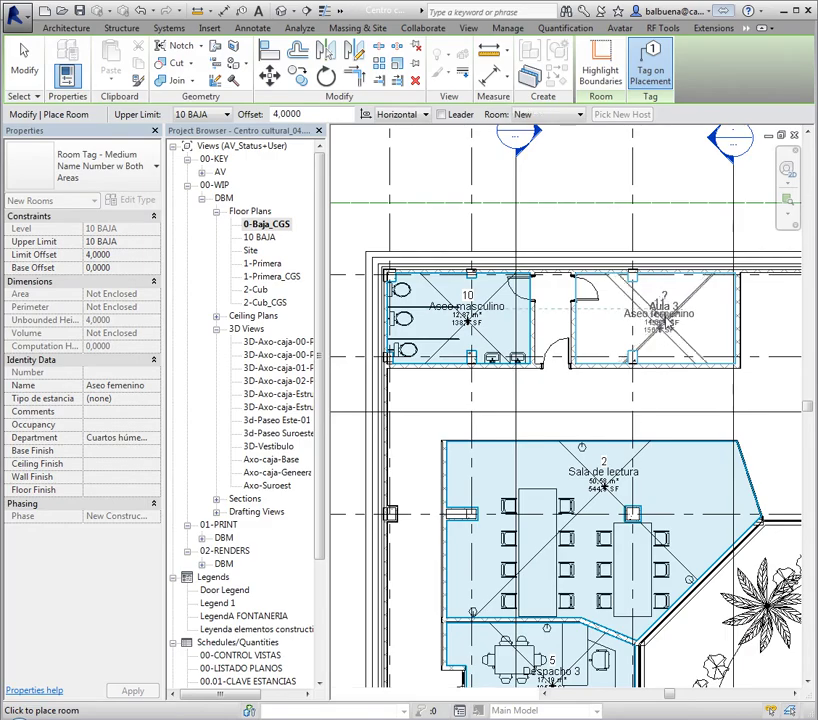
Step: Place Vestíbulo entrada in the entrance area and finish room placement
scroll(660, 314, "down", 6)
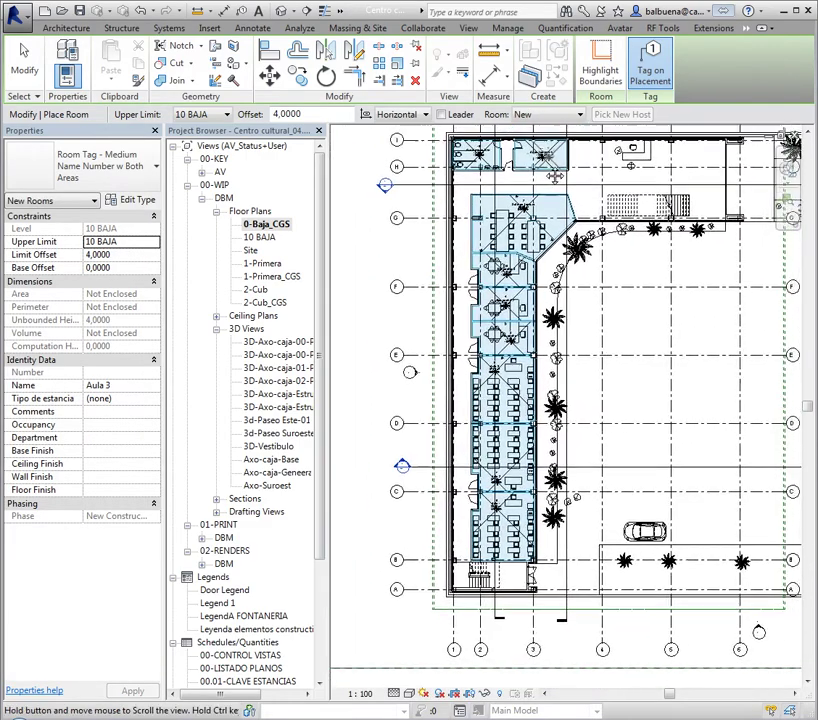
middle_click_drag(555, 175, 535, 212)
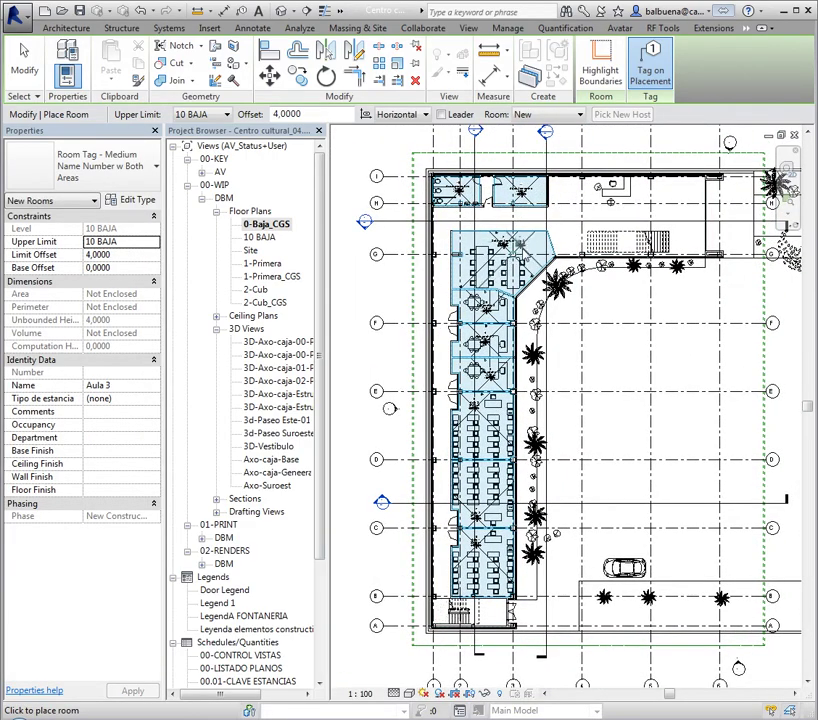
middle_click_drag(519, 243, 467, 247)
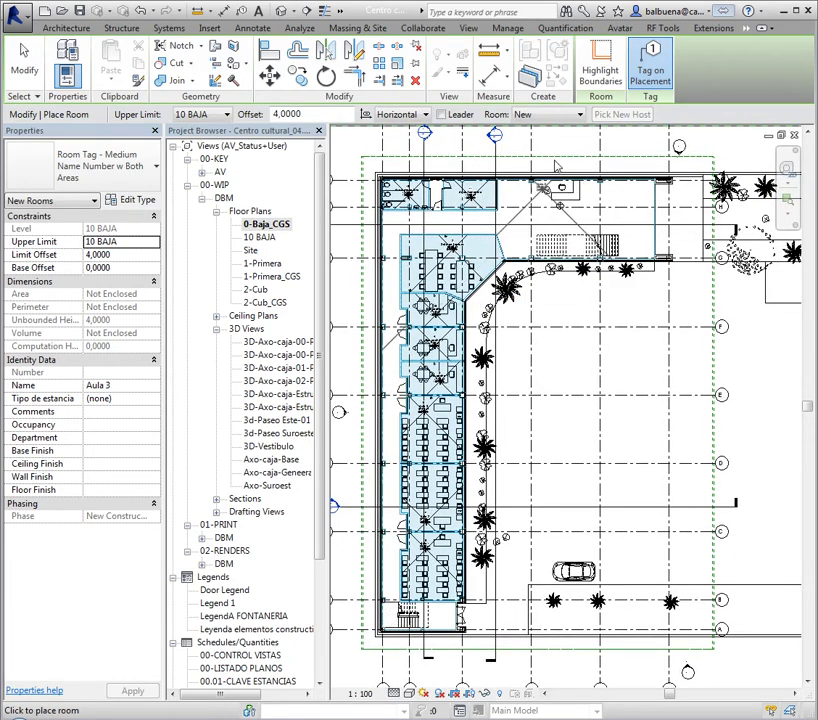
left_click(560, 115)
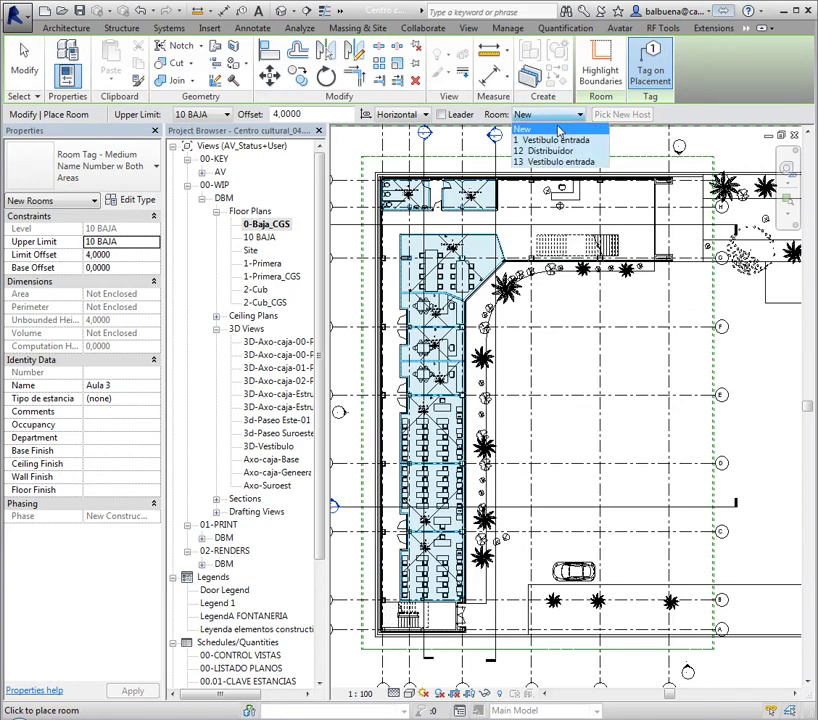
left_click(555, 140)
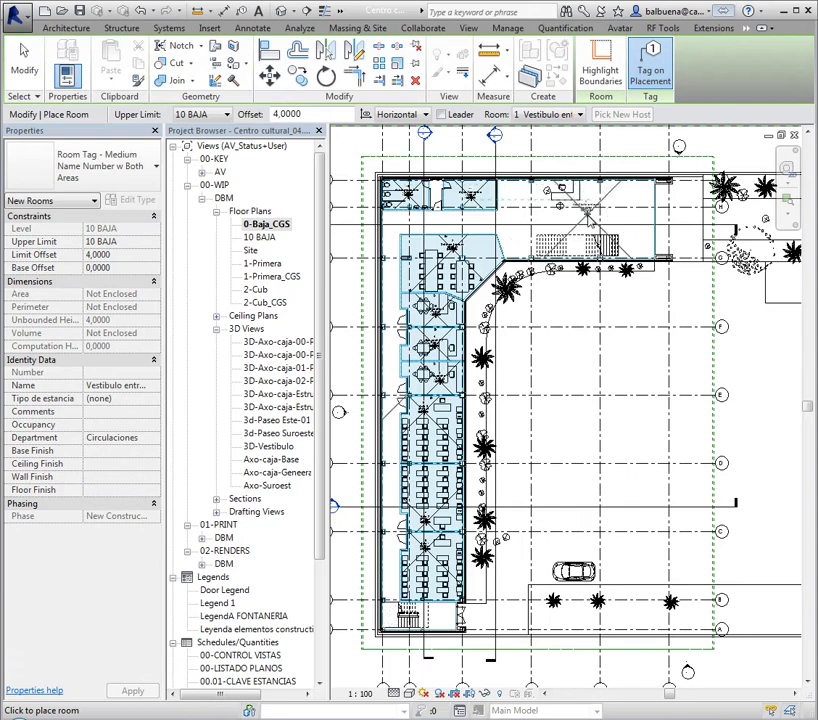
left_click(586, 218)
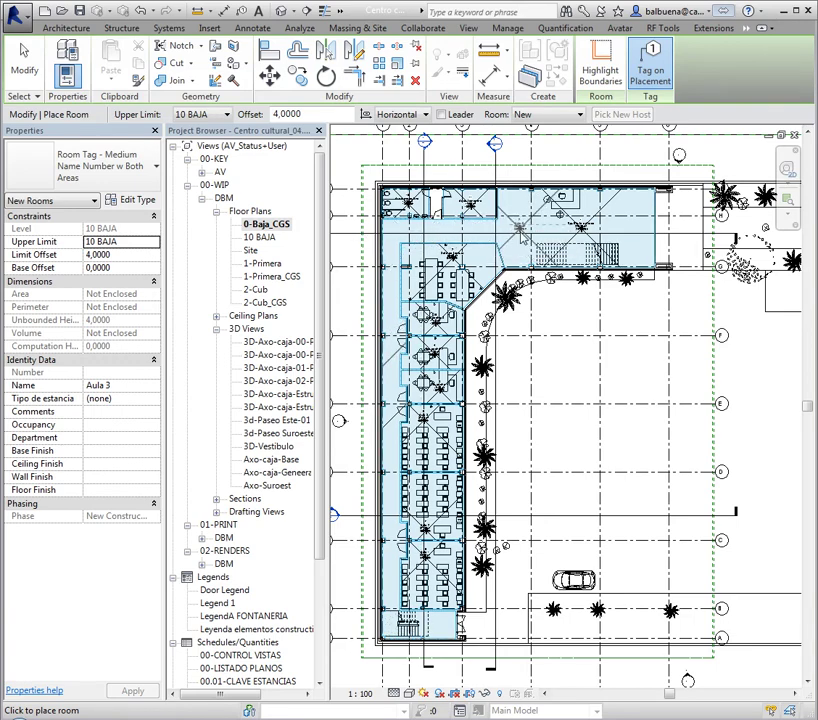
scroll(519, 231, "up", 2)
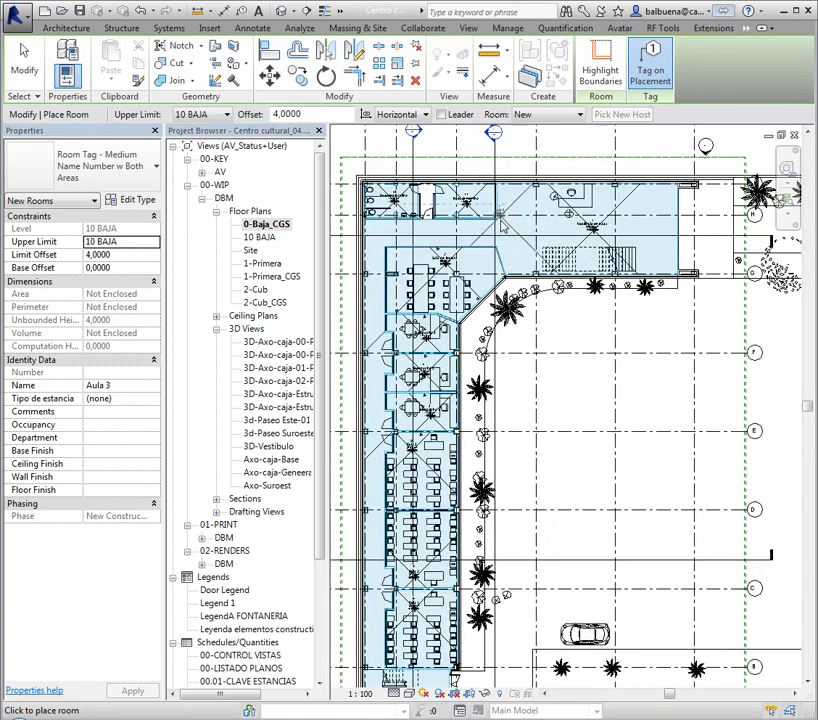
scroll(519, 231, "up", 3)
key("Escape")
key("Escape")
Step: Inspect the wall beside Aseo femenino, then start the Room Separator tool
scroll(495, 200, "up", 2)
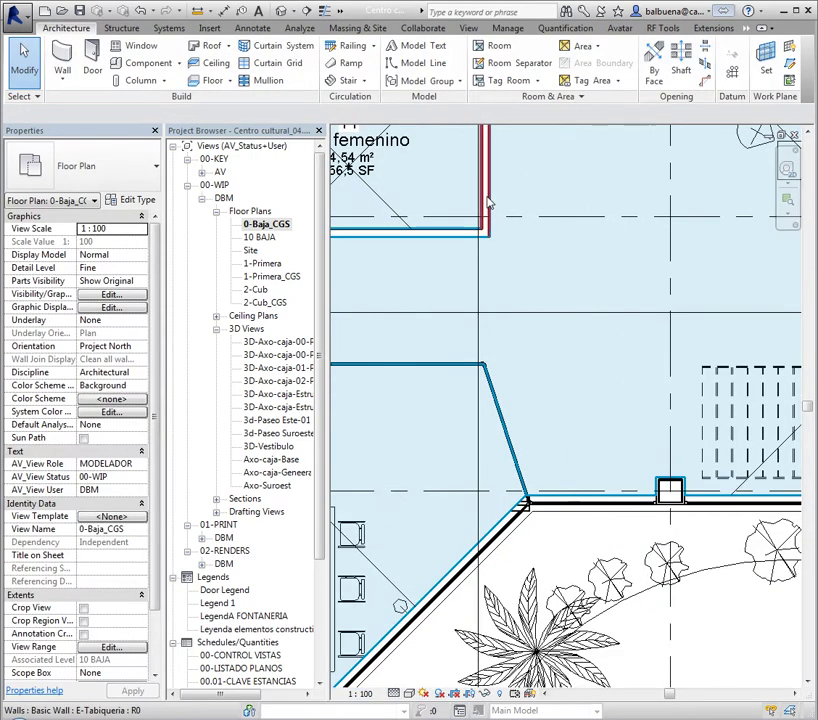
left_click(489, 204)
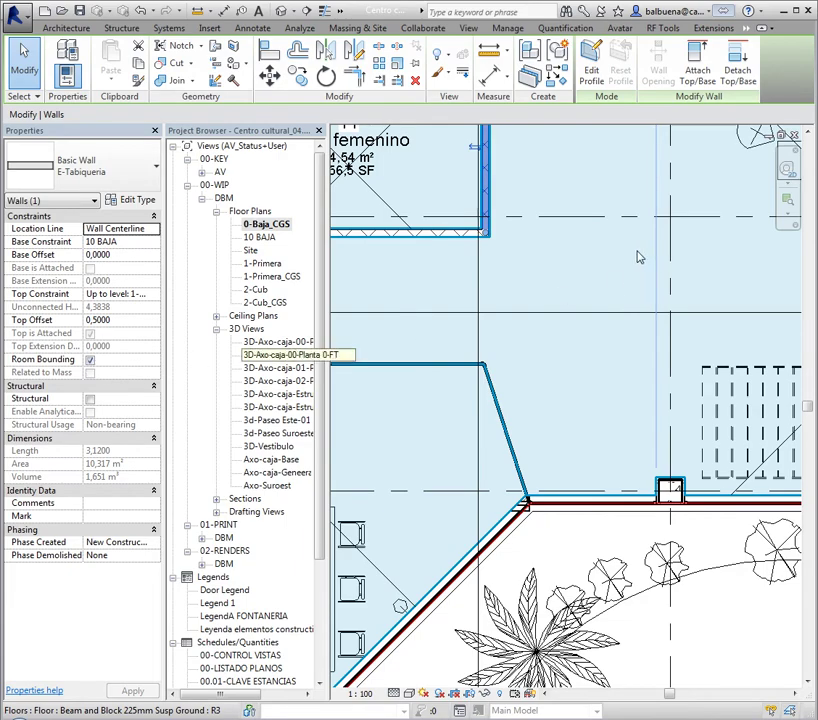
key("Escape")
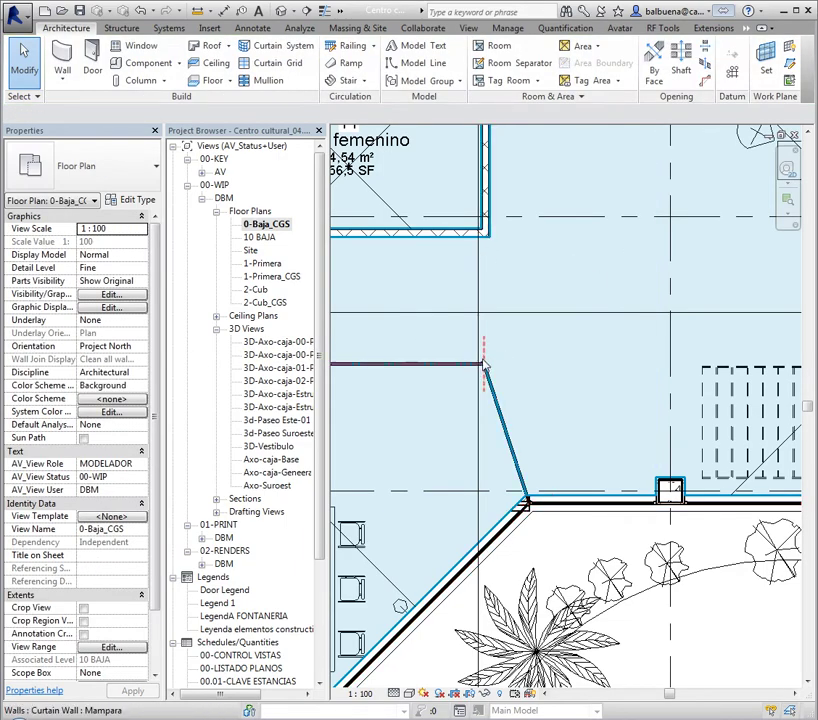
scroll(484, 366, "down", 3)
scroll(561, 158, "down", 1)
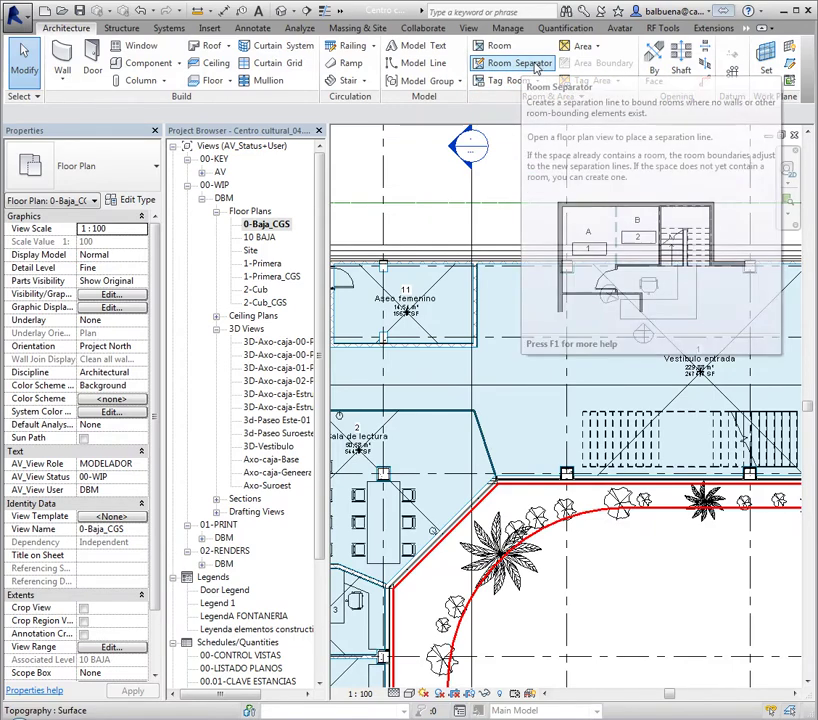
left_click(536, 66)
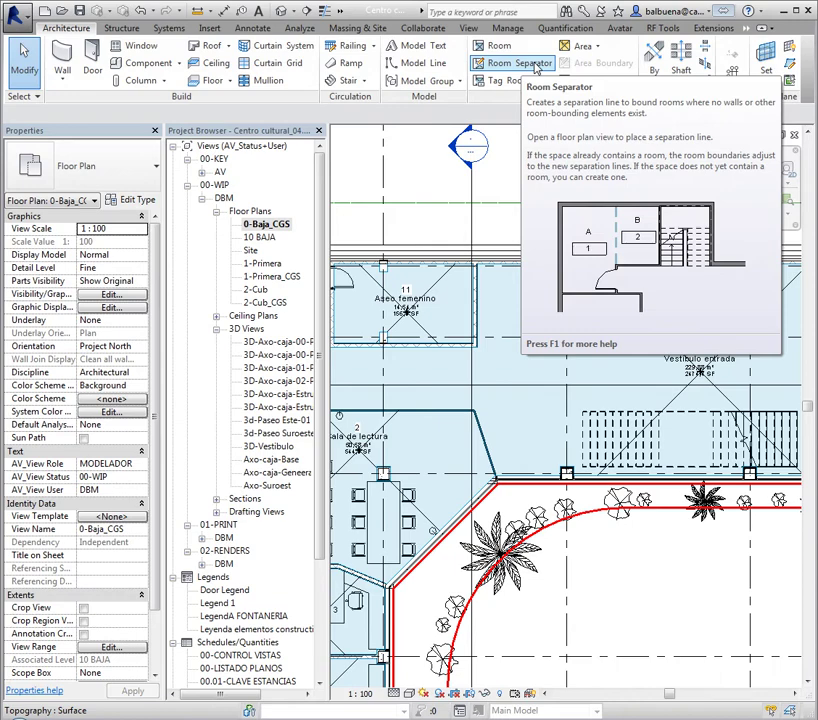
left_click(520, 63)
Step: Draw a room separation line along the Mampara curtain wall from the wall end
scroll(480, 385, "up", 5)
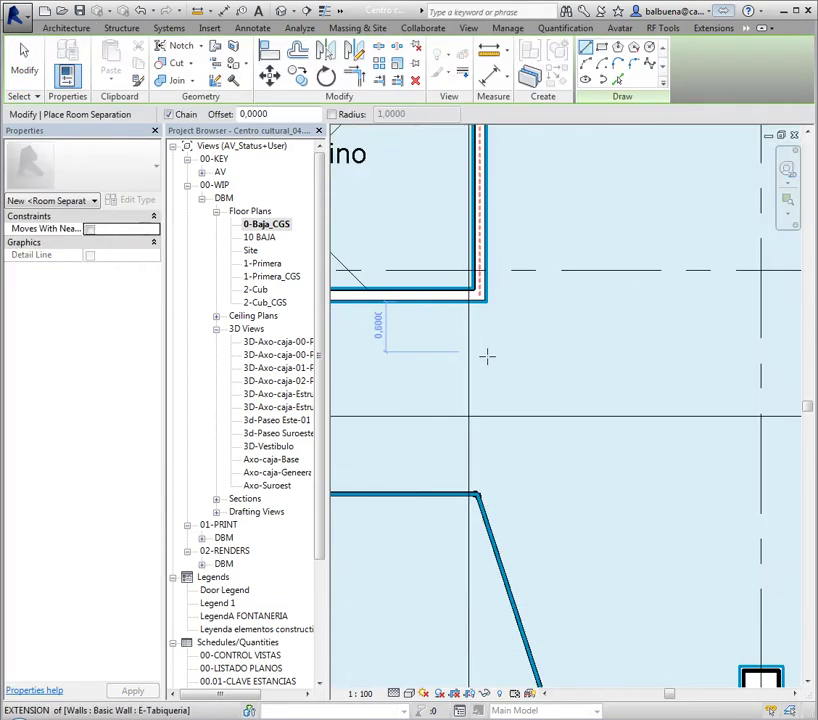
left_click(488, 303)
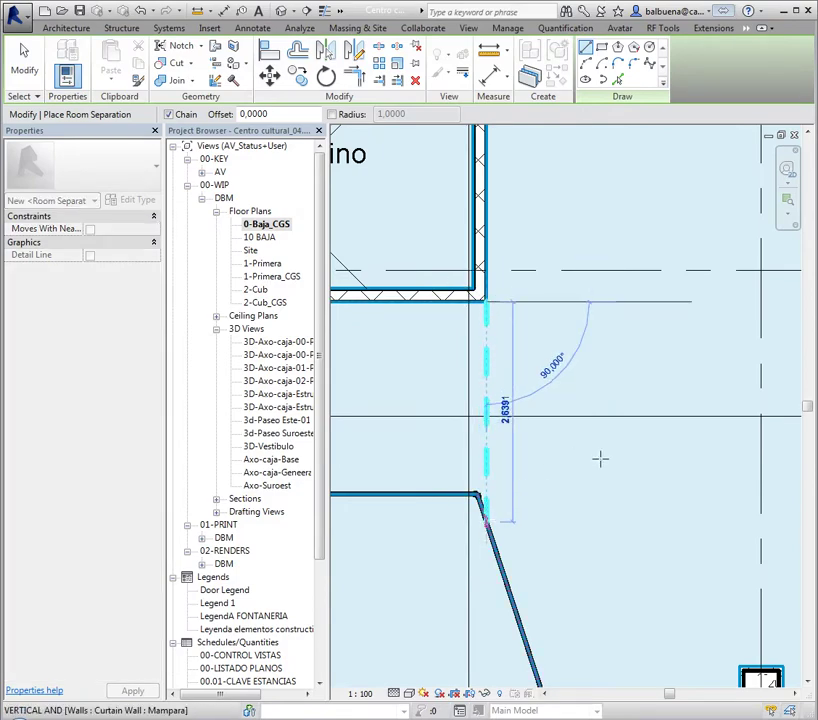
key("Escape")
key("Escape")
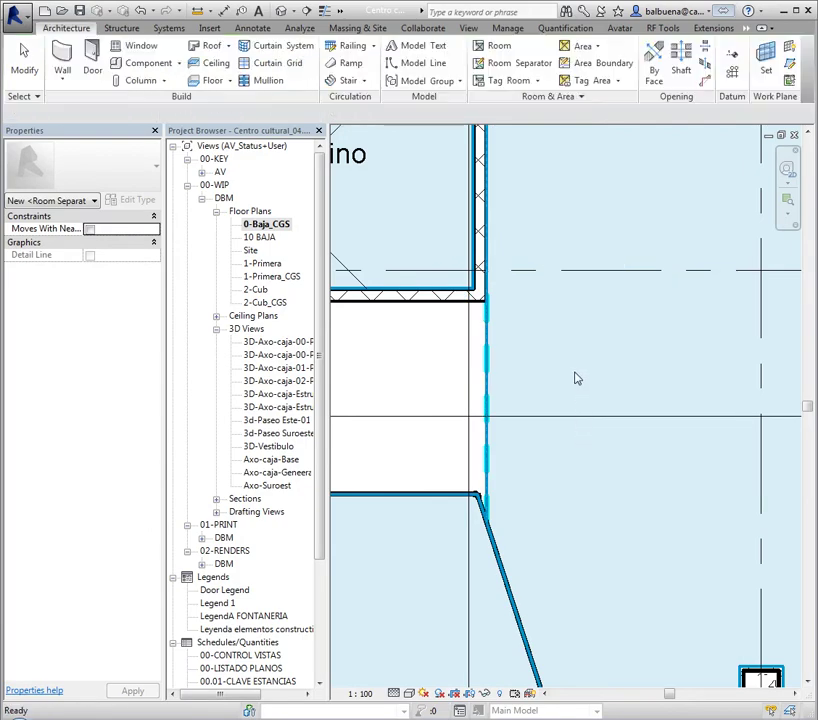
scroll(576, 378, "down", 3)
scroll(530, 455, "up", 2)
scroll(532, 440, "up", 2)
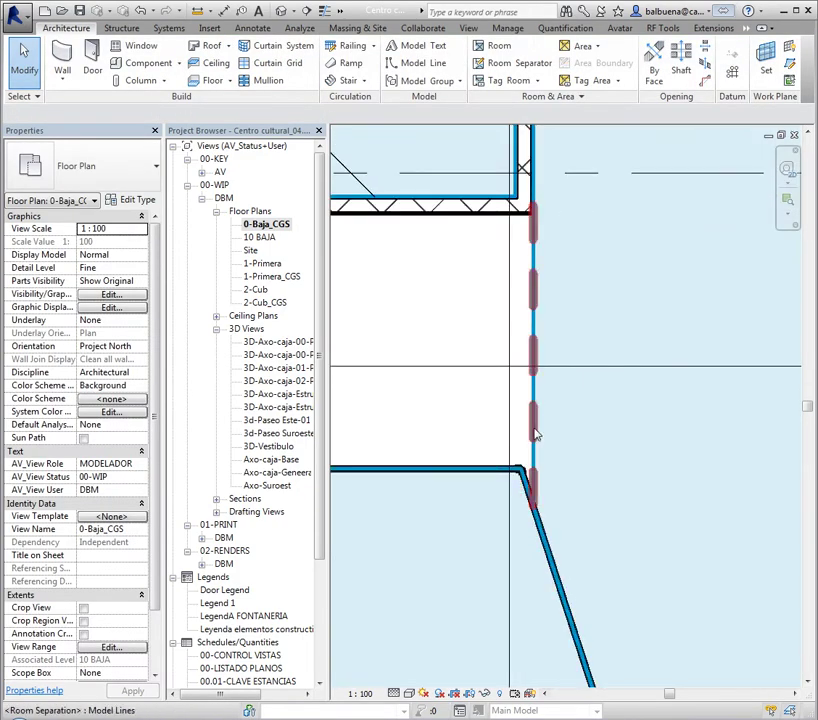
Step: Move the separation line so it snaps exactly onto the wall end
left_click(533, 436)
left_click(270, 78)
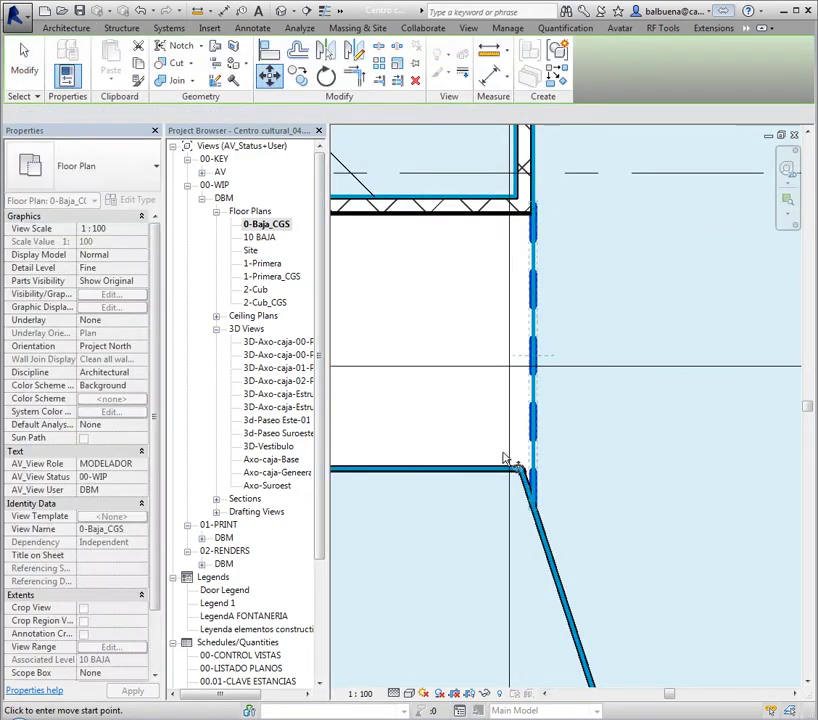
left_click(533, 505)
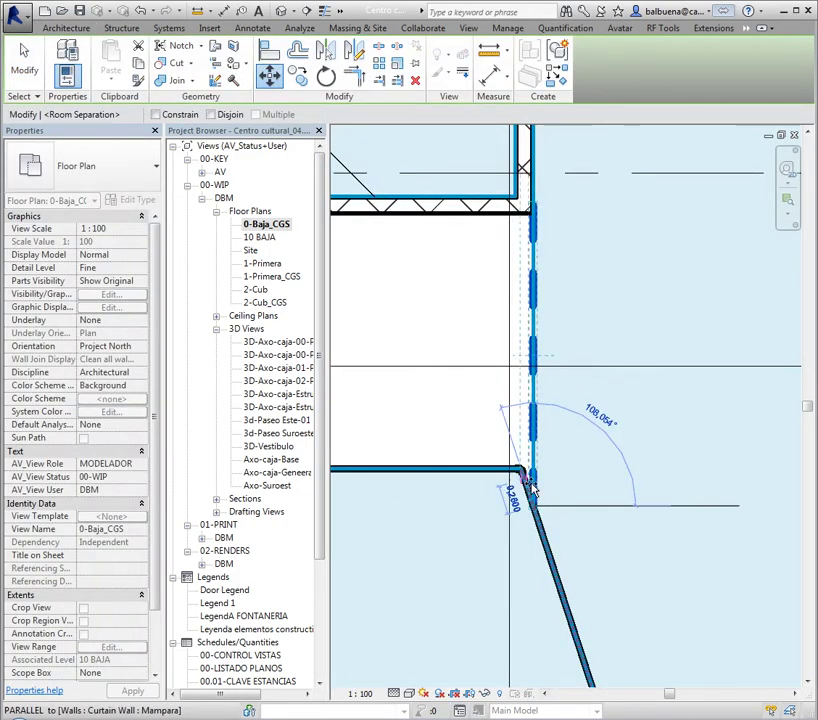
left_click(453, 279)
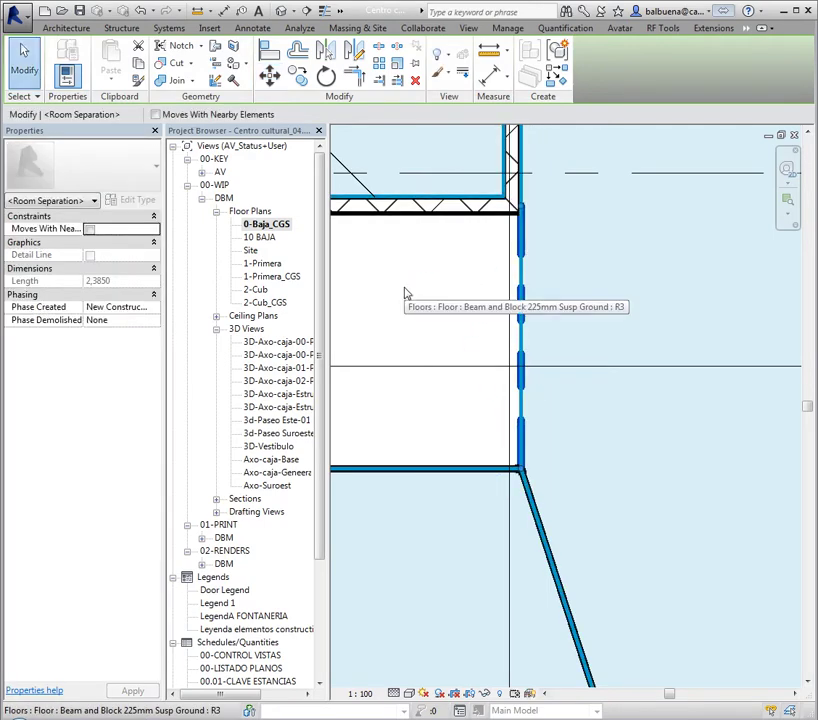
scroll(409, 290, "down", 4)
Step: Pan and zoom the ground floor plan to center on the entrance stair
middle_click_drag(418, 294, 519, 299)
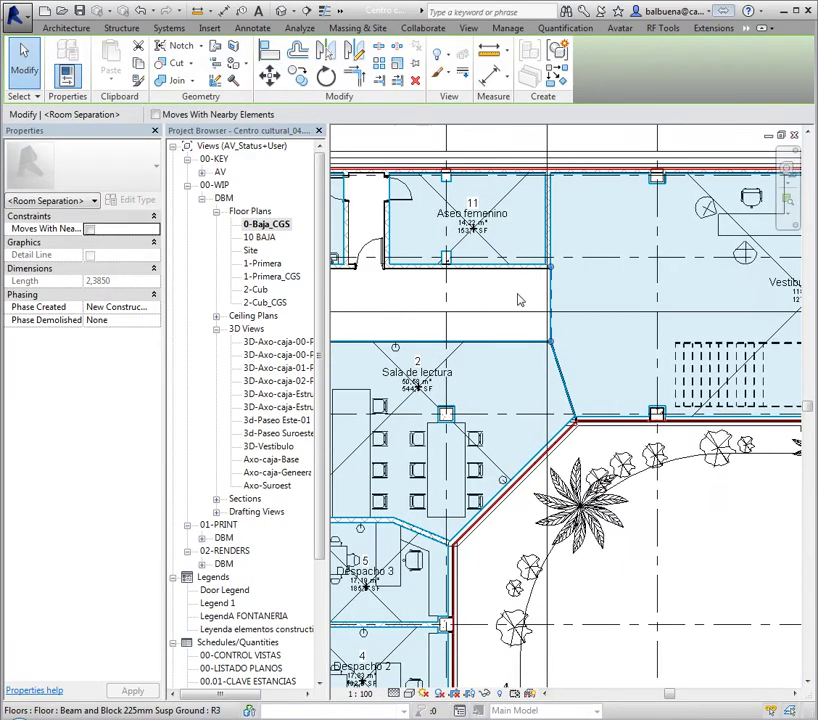
key("Escape")
scroll(519, 299, "down", 2)
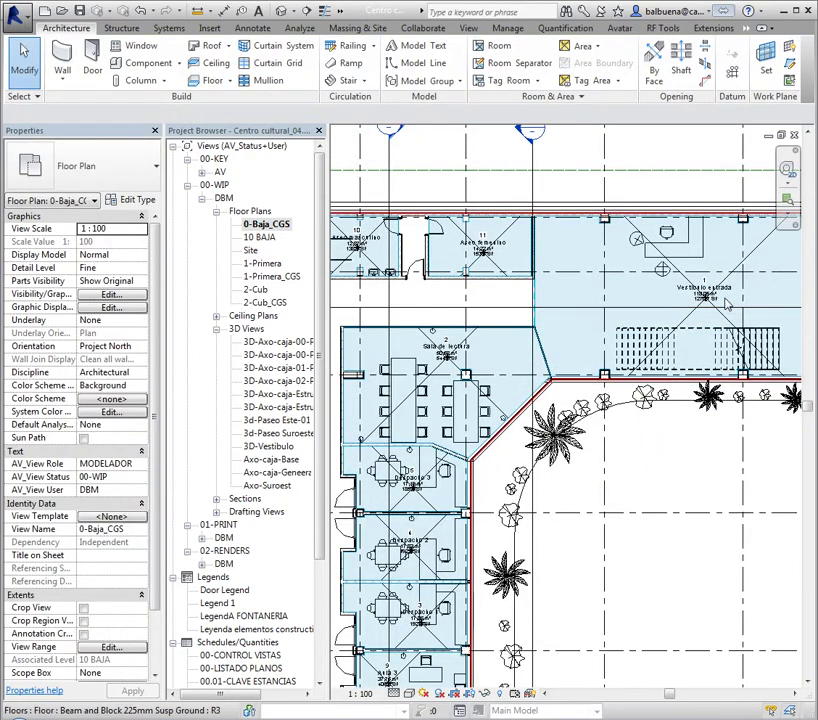
scroll(726, 305, "up", 3)
scroll(655, 315, "down", 4)
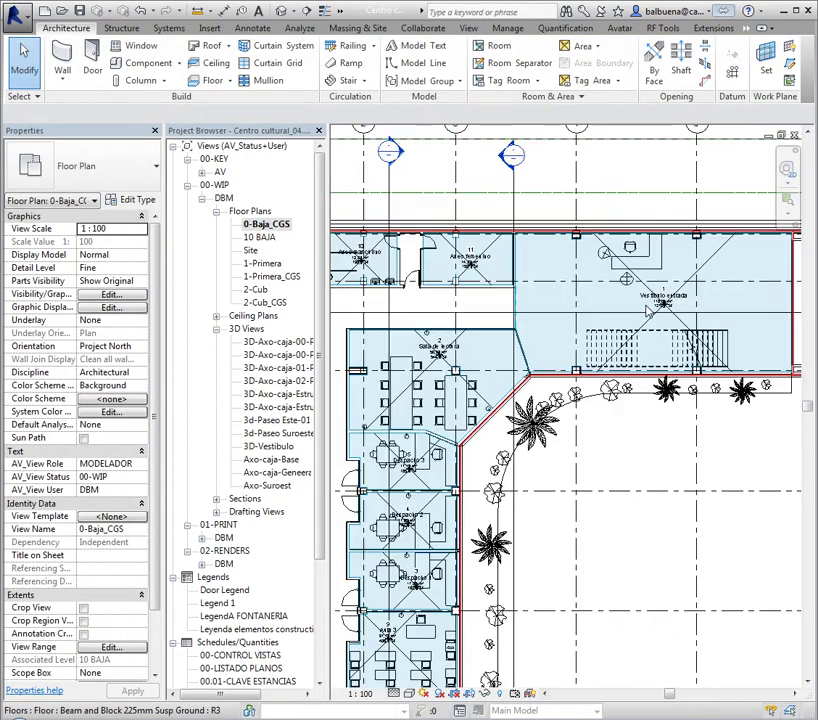
scroll(648, 312, "down", 3)
middle_click_drag(648, 312, 600, 316)
scroll(575, 318, "up", 3)
scroll(575, 318, "up", 2)
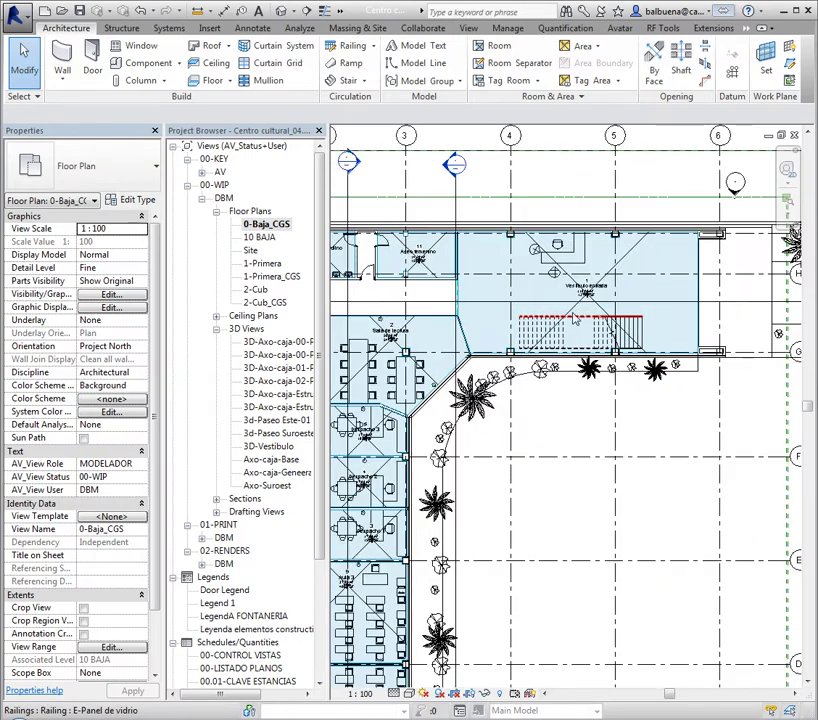
Step: Place room 14 Distribuidor in the ground-floor corridor
left_click(496, 46)
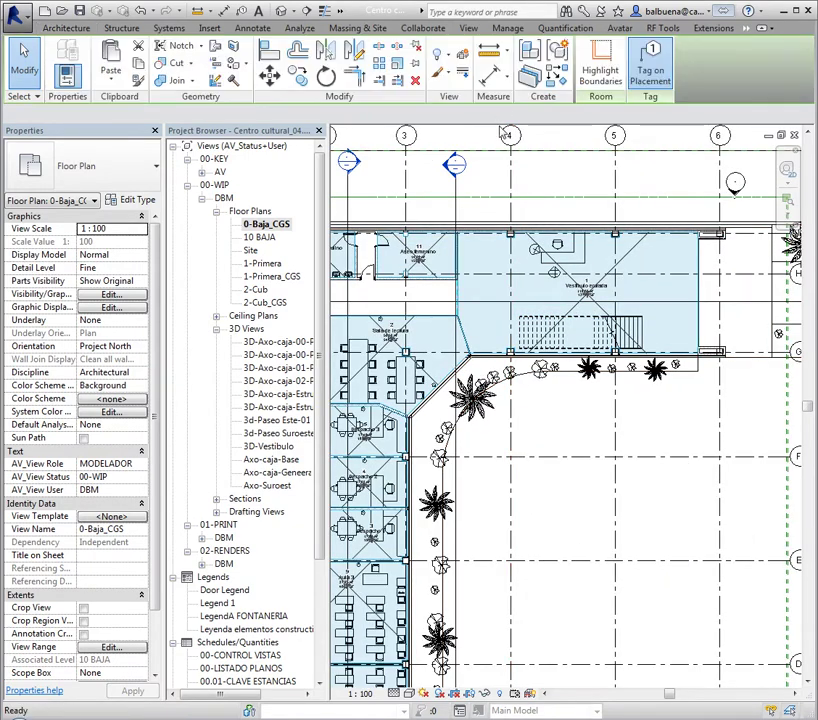
left_click(543, 116)
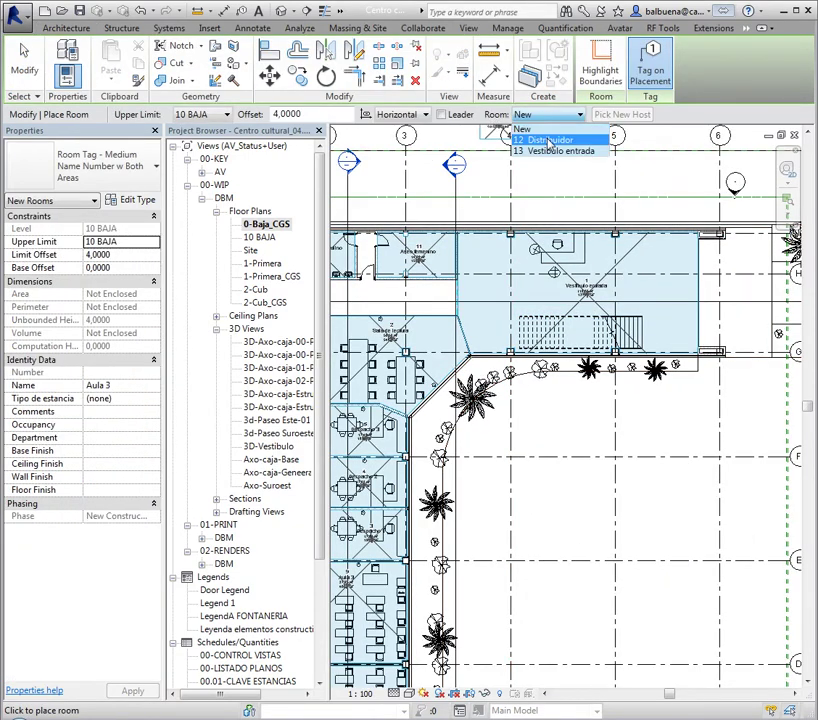
left_click(548, 141)
left_click(543, 116)
left_click(555, 151)
middle_click_drag(413, 303, 598, 246)
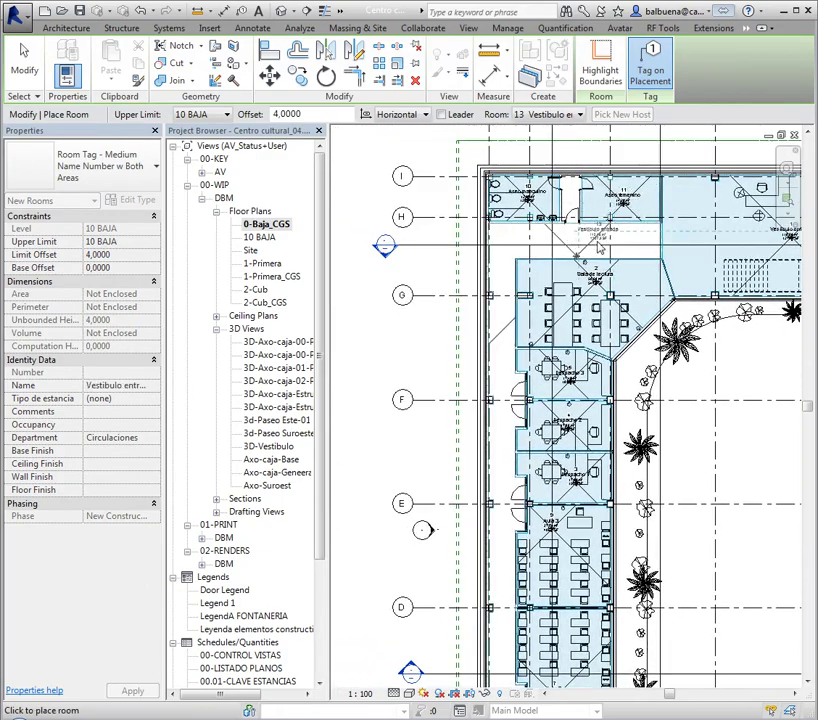
left_click(543, 116)
left_click(548, 143)
left_click(566, 240)
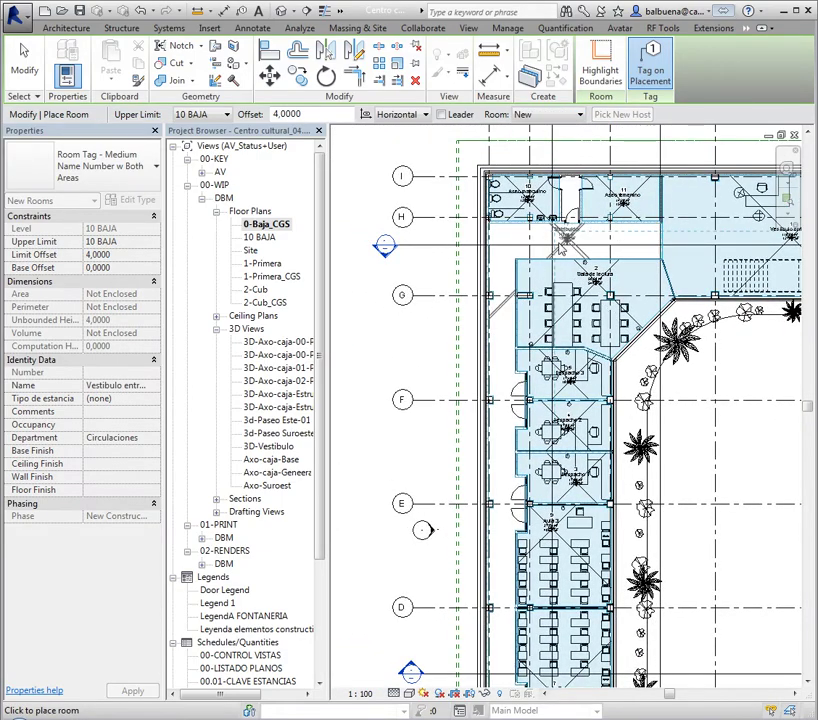
middle_click_drag(566, 240, 525, 270)
scroll(490, 260, "up", 3)
scroll(482, 250, "up", 2)
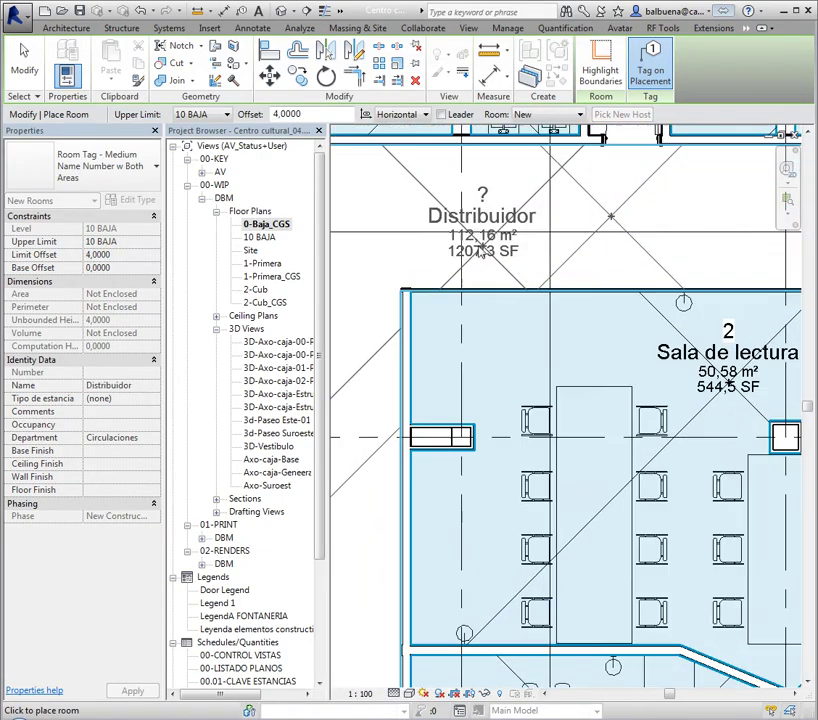
left_click(414, 246)
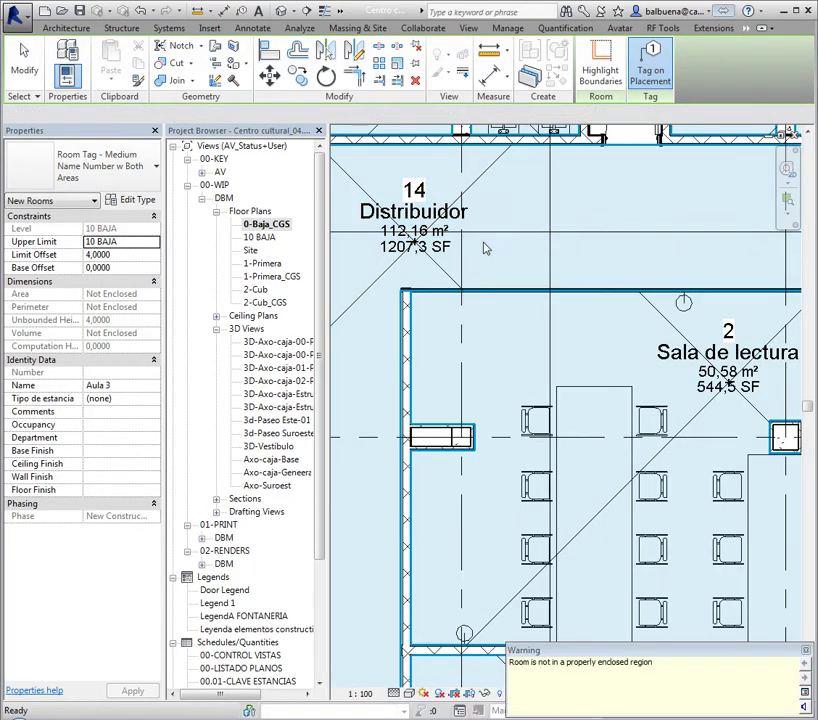
key("Escape")
key("Escape")
Step: Place existing room 12 Distribuidor in the small space between the toilets
scroll(485, 248, "down", 3)
scroll(490, 255, "down", 2)
middle_click_drag(503, 257, 483, 290)
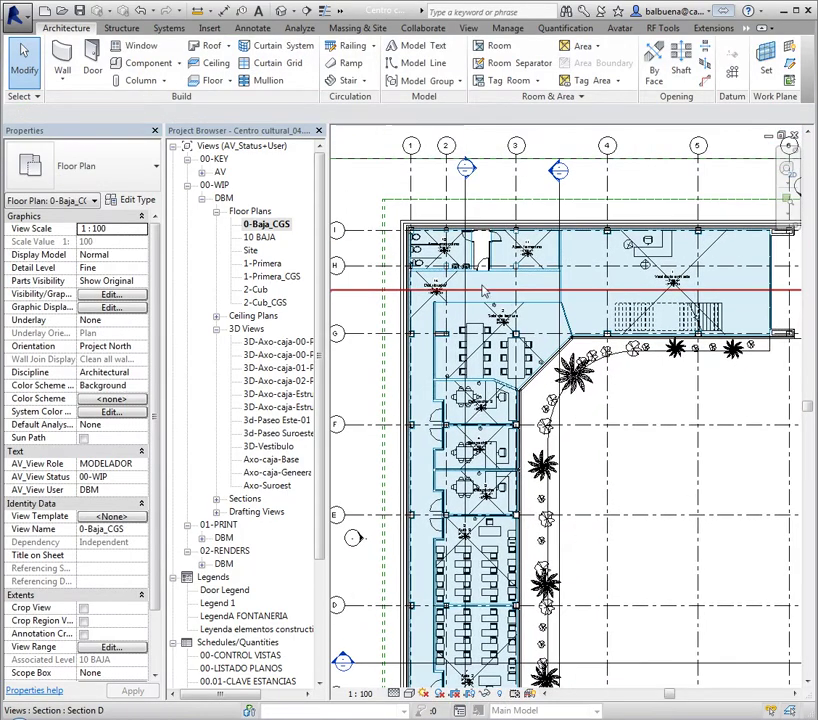
scroll(485, 260, "up", 3)
scroll(485, 260, "up", 2)
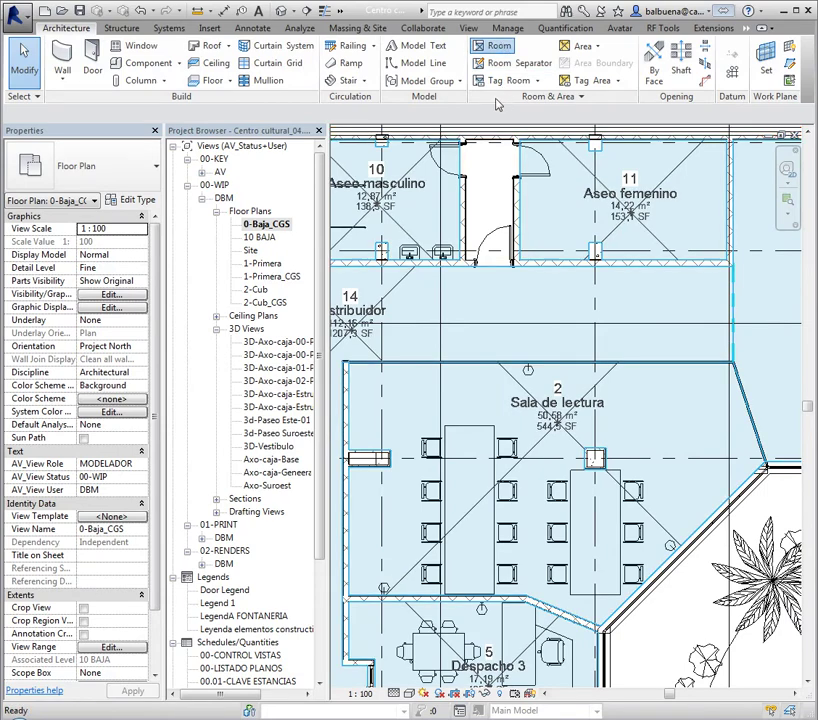
left_click(526, 116)
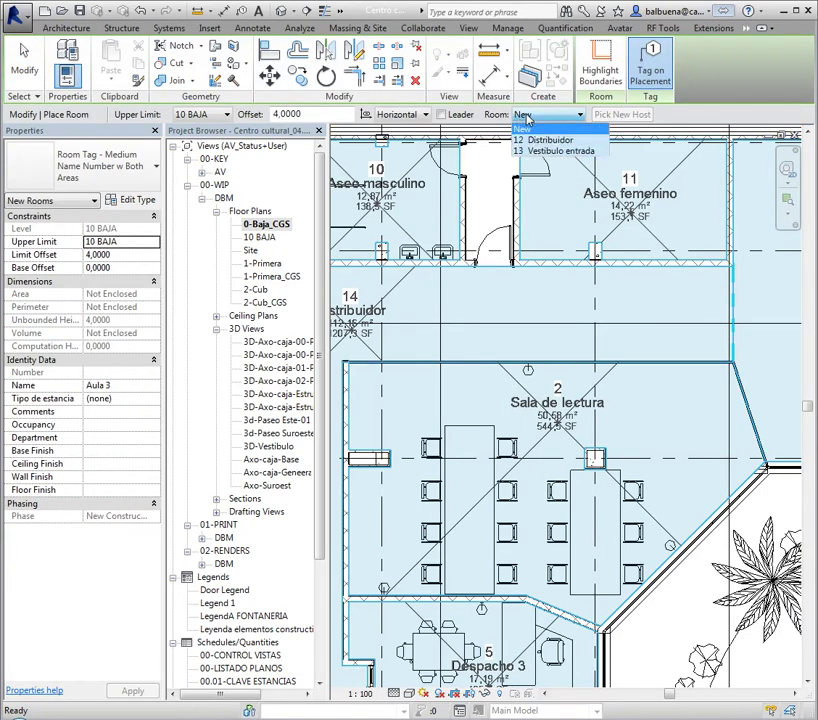
left_click(540, 140)
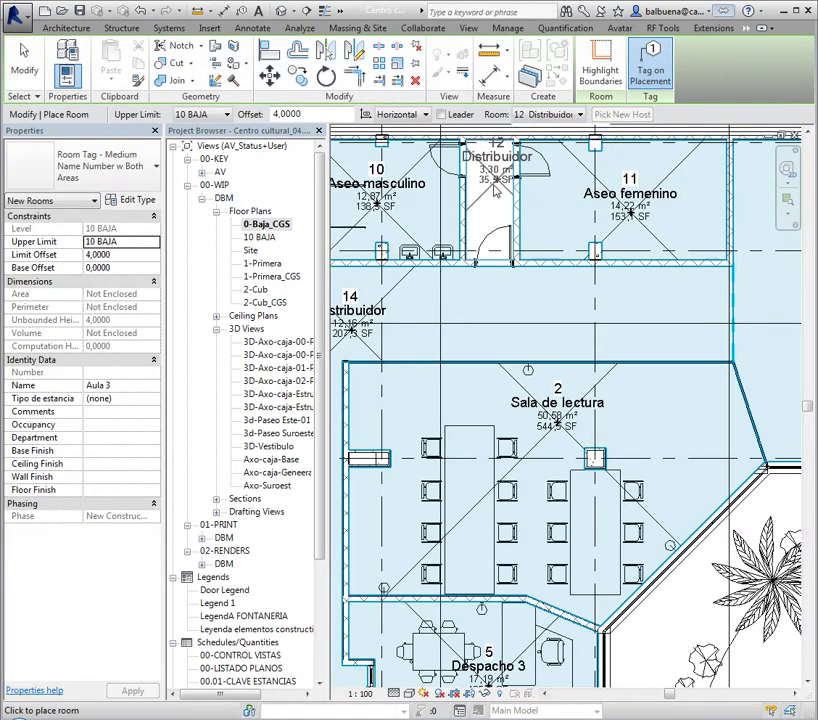
left_click(494, 199)
mouse_move(494, 199)
middle_mouse_down()
mouse_move(335, 402)
mouse_move(331, 384)
middle_mouse_up()
scroll(420, 300, "down", 3)
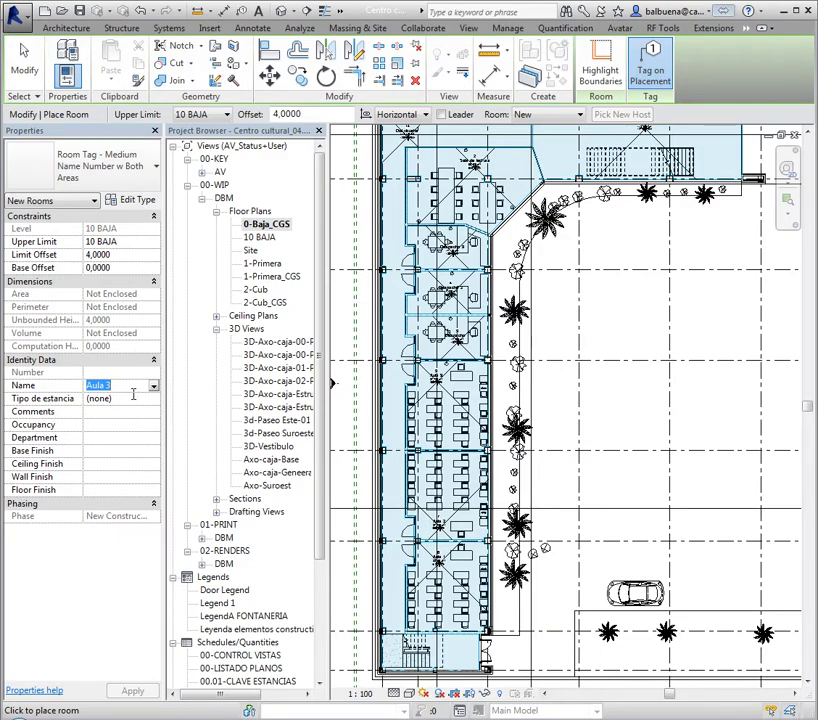
Step: Exit room placement, clear the selection and zoom out to the whole building
key("Escape")
left_click(490, 312)
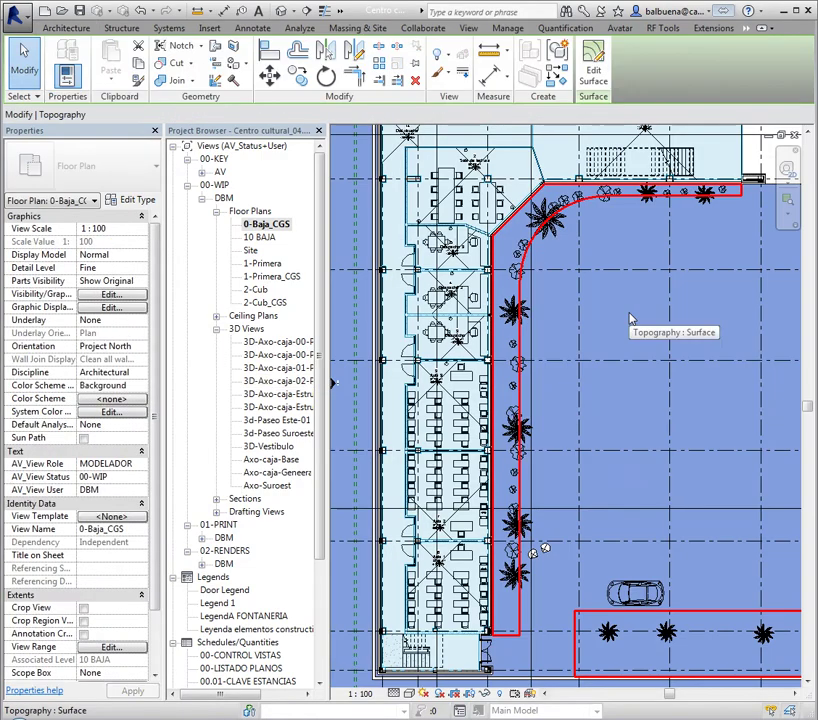
scroll(630, 316, "down", 2)
key("Escape")
mouse_move(648, 283)
middle_mouse_down()
mouse_move(646, 360)
mouse_move(600, 350)
mouse_move(582, 362)
middle_mouse_up()
scroll(615, 334, "down", 1)
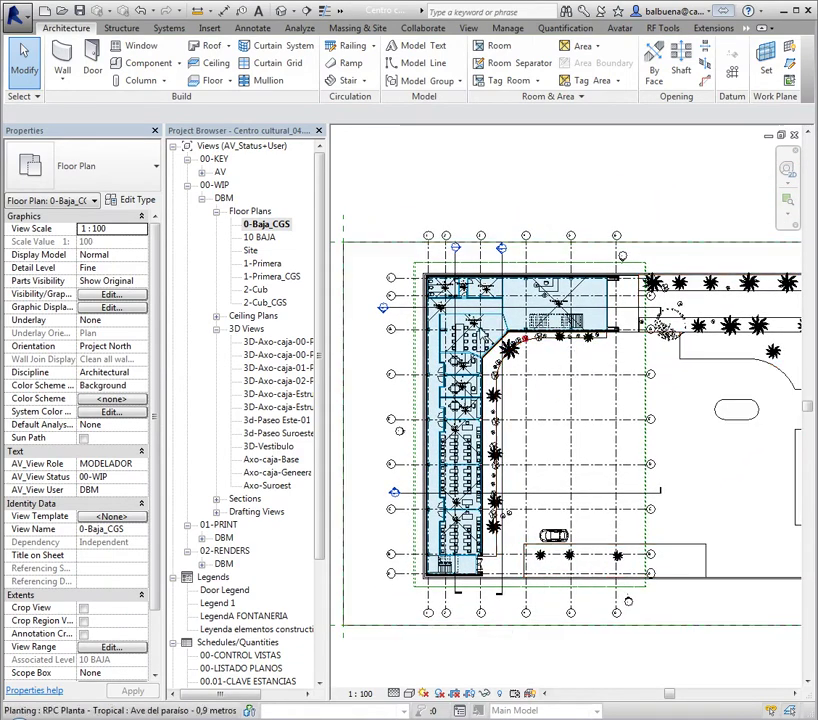
Step: Open the 1-Primera_CGS first-floor plan
left_click(279, 279)
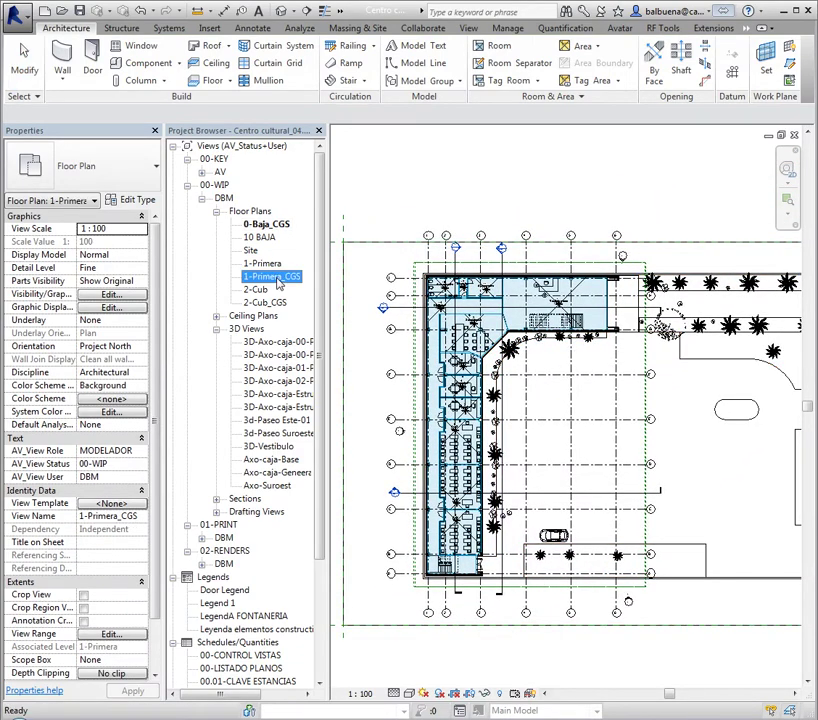
double_click(279, 279)
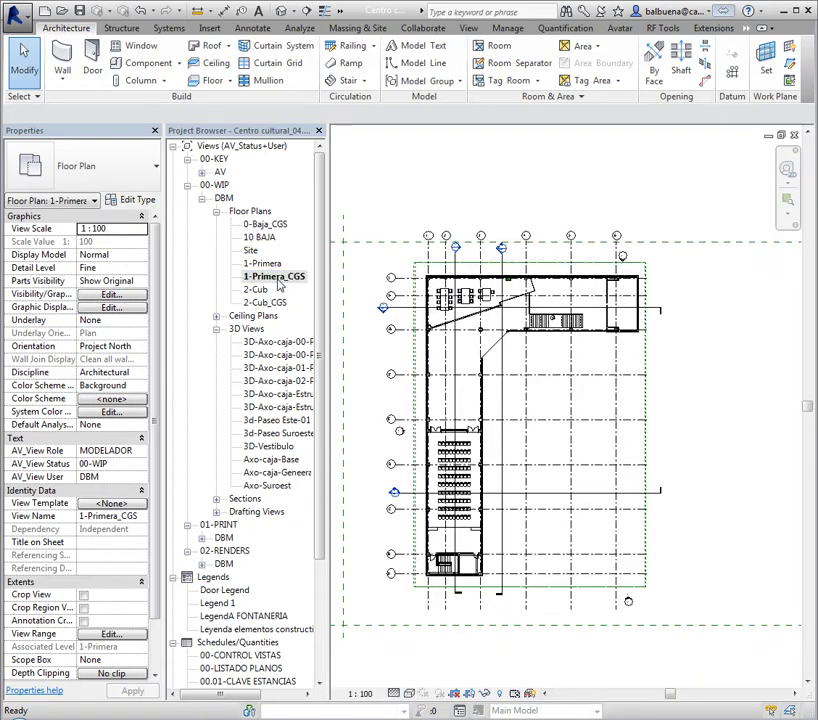
scroll(466, 360, "up", 3)
scroll(460, 334, "down", 2)
scroll(515, 356, "down", 1)
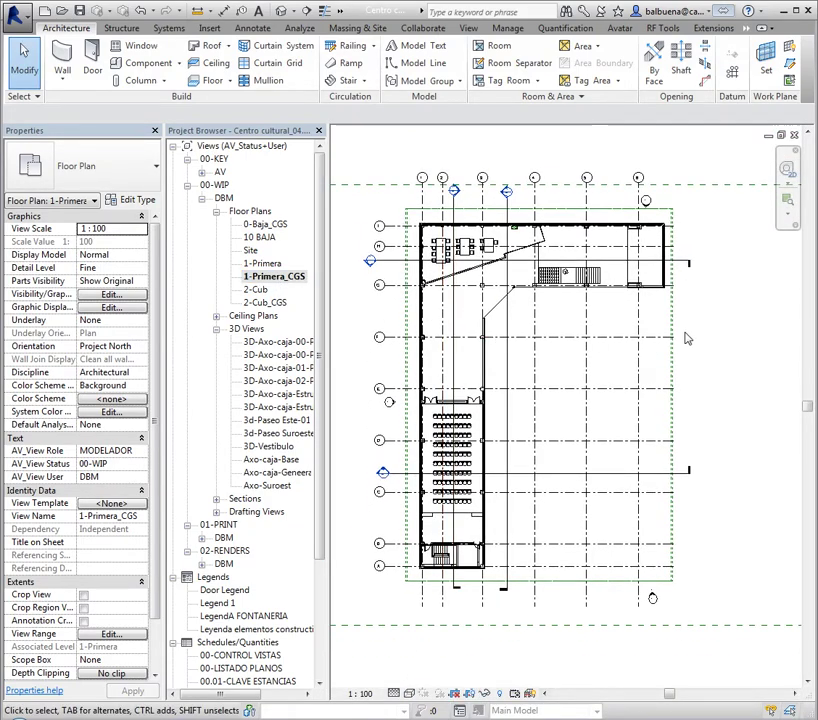
Step: Turn on room Interior Fill and Reference in this view's visibility settings
key("v")
key("v")
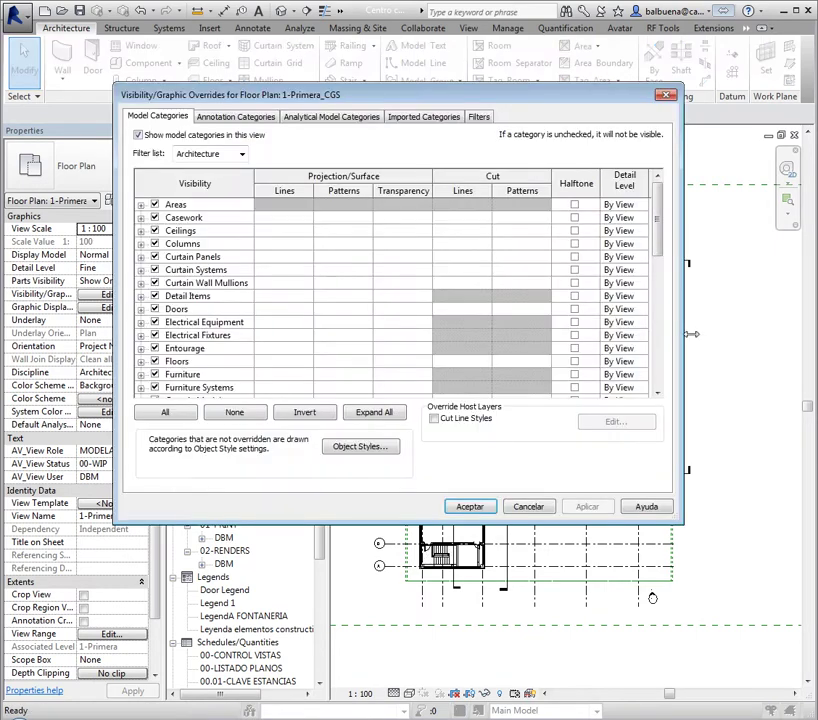
left_click(237, 271)
key("Down")
key("Down")
key("Down")
scroll(213, 298, "down", 2)
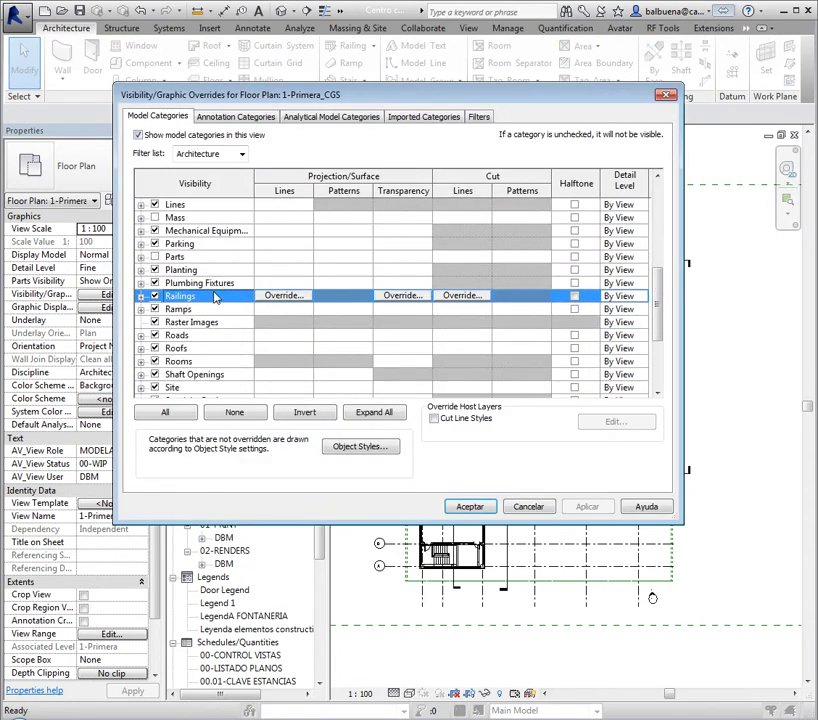
scroll(176, 310, "down", 2)
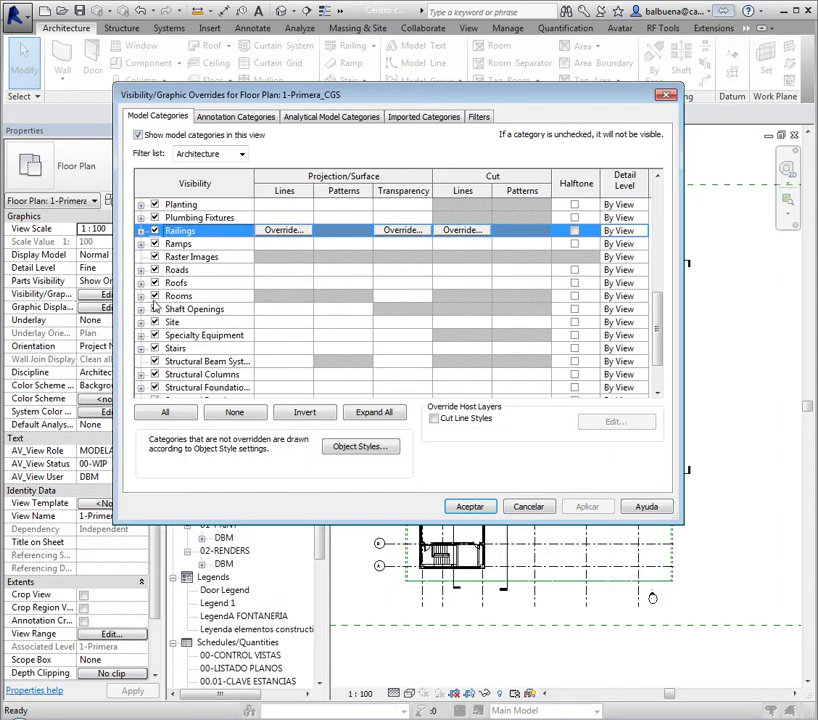
left_click(141, 297)
left_click(169, 322)
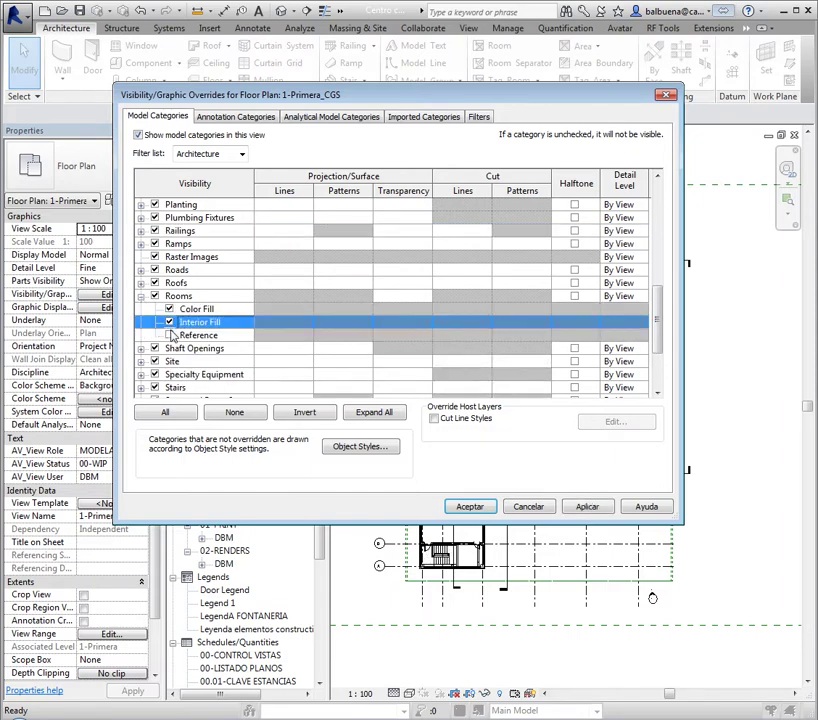
left_click(169, 335)
left_click(474, 510)
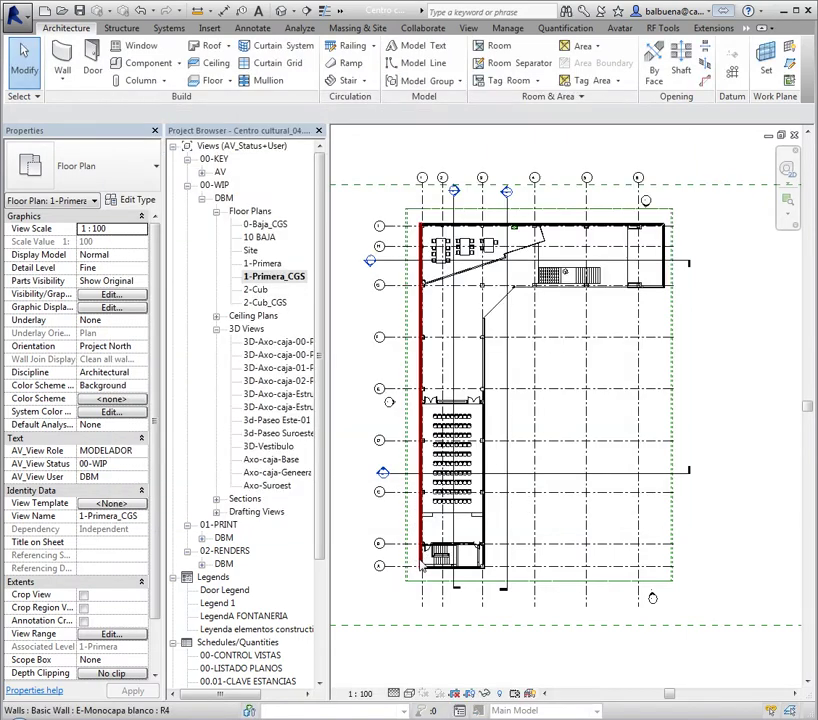
middle_click_drag(379, 408, 369, 387)
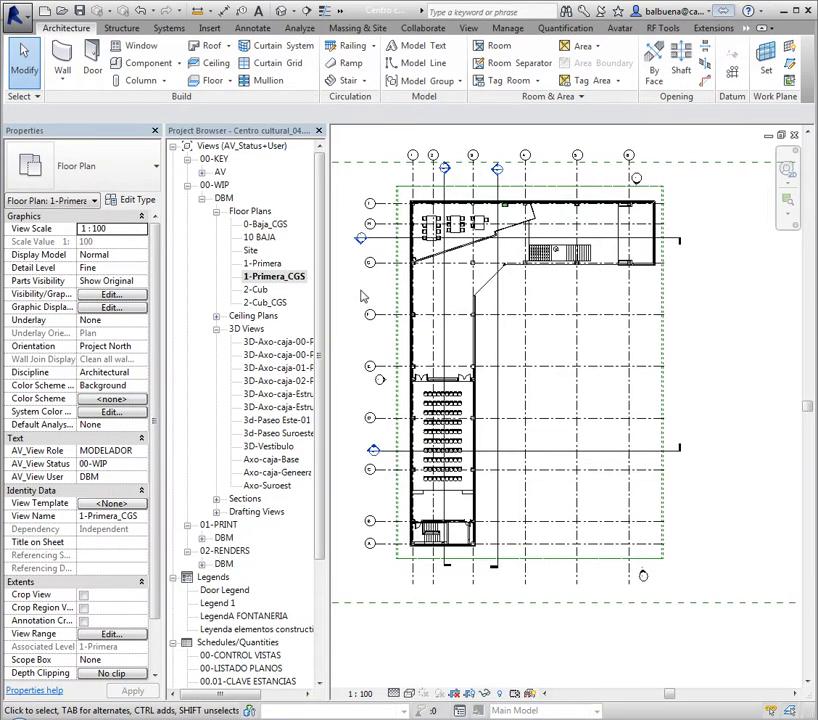
Step: Place the Biblioteca room in the upper space of the first floor
left_click(496, 50)
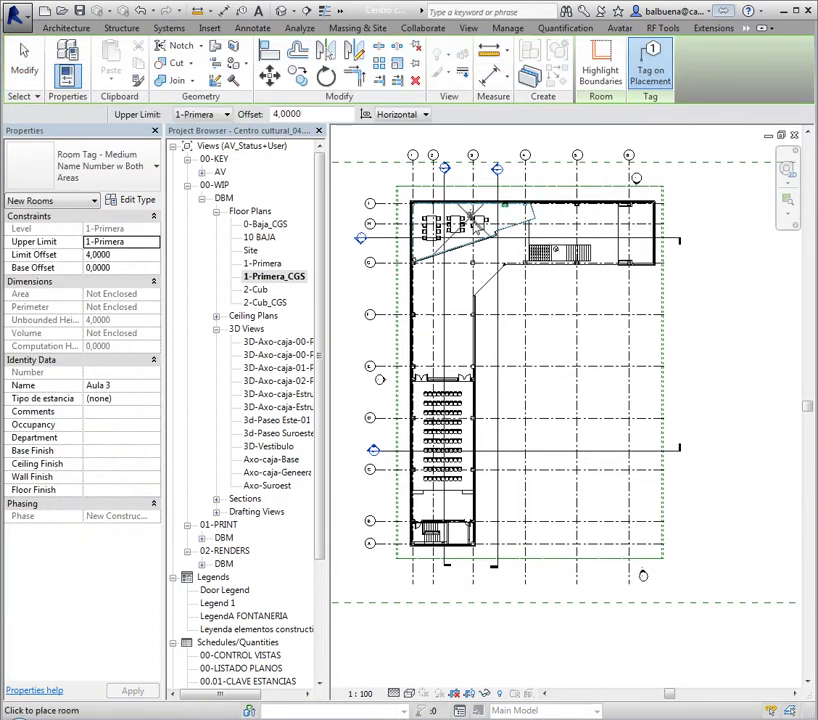
scroll(400, 170, "up", 2)
middle_click_drag(457, 306, 457, 186)
scroll(452, 260, "up", 2)
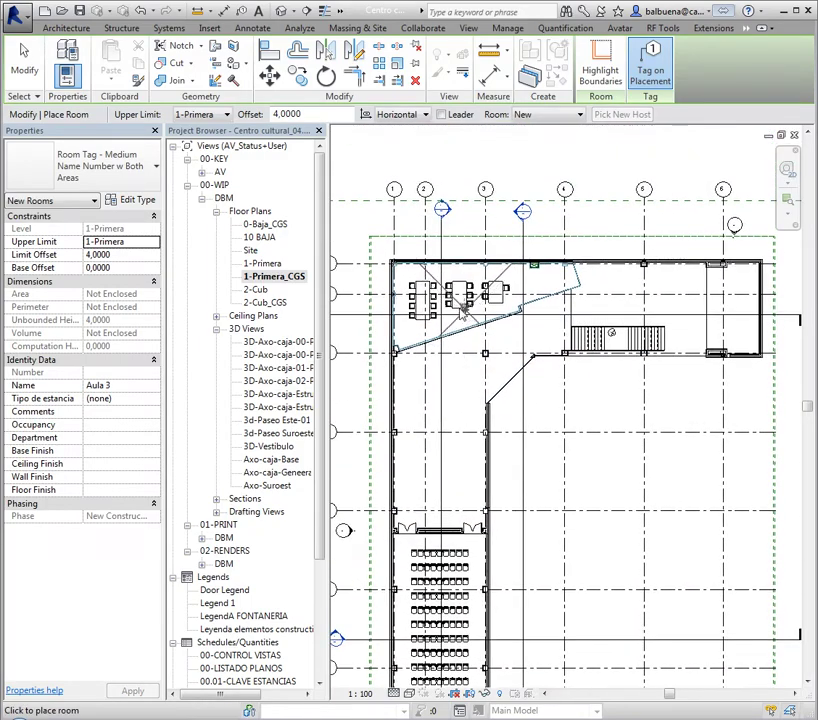
scroll(450, 320, "up", 1)
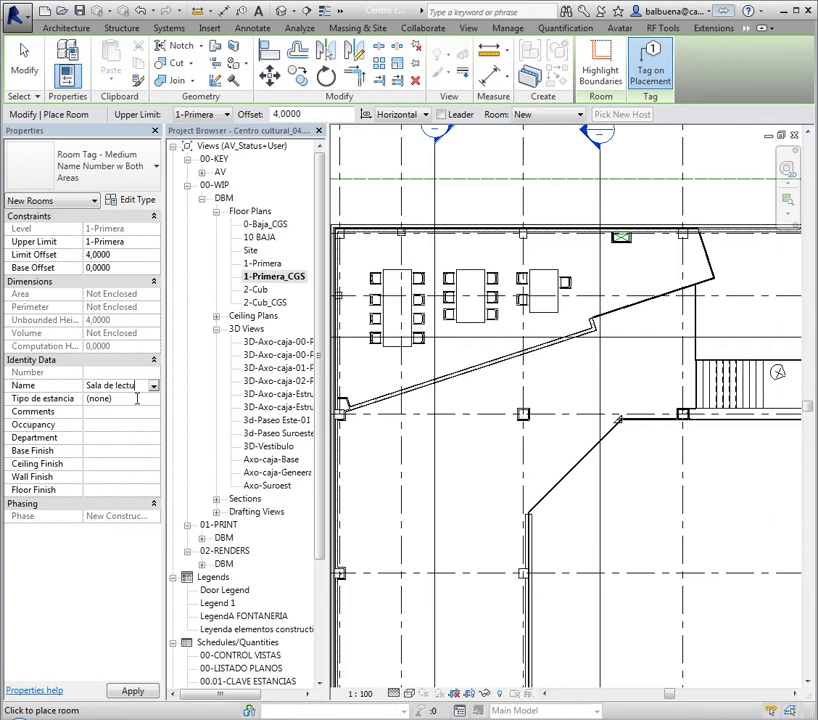
key("BackSpace")
key("BackSpace")
key("BackSpace")
key("BackSpace")
key("BackSpace")
key("BackSpace")
type("Biblioteca")
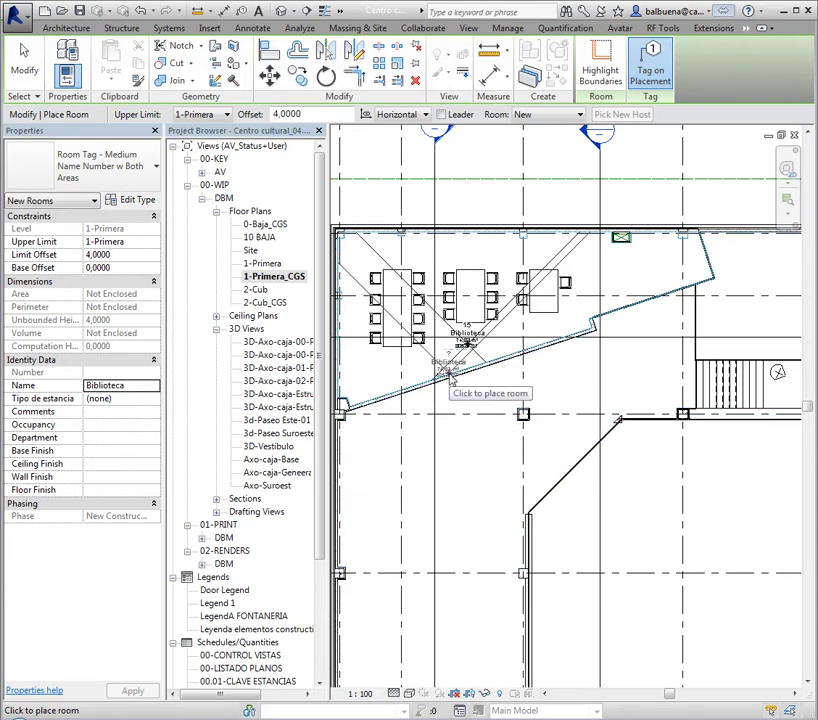
left_click(466, 345)
Step: Name the next room Sala de exposiciones and place it
double_click(130, 388)
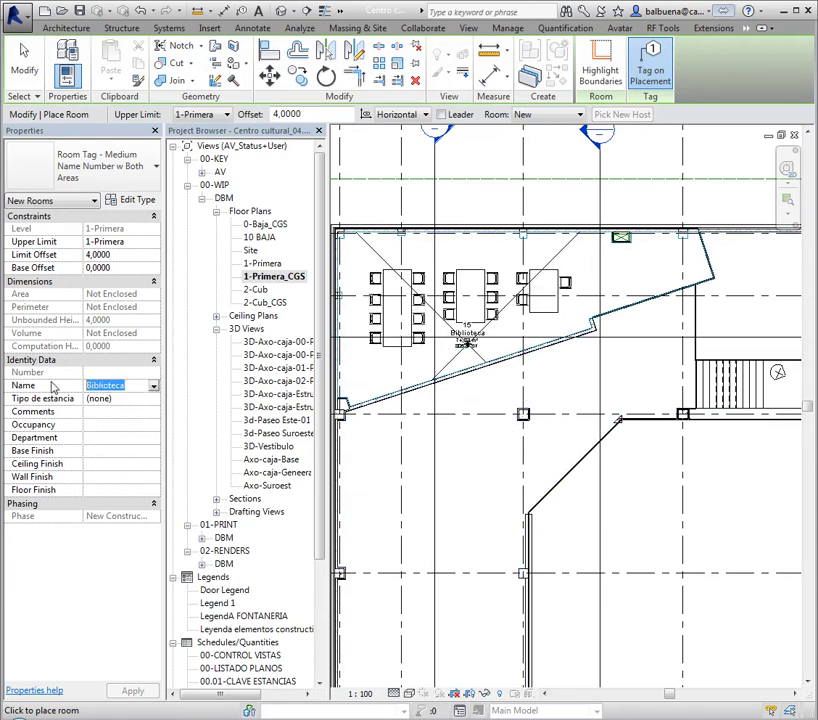
type("Sala de expo")
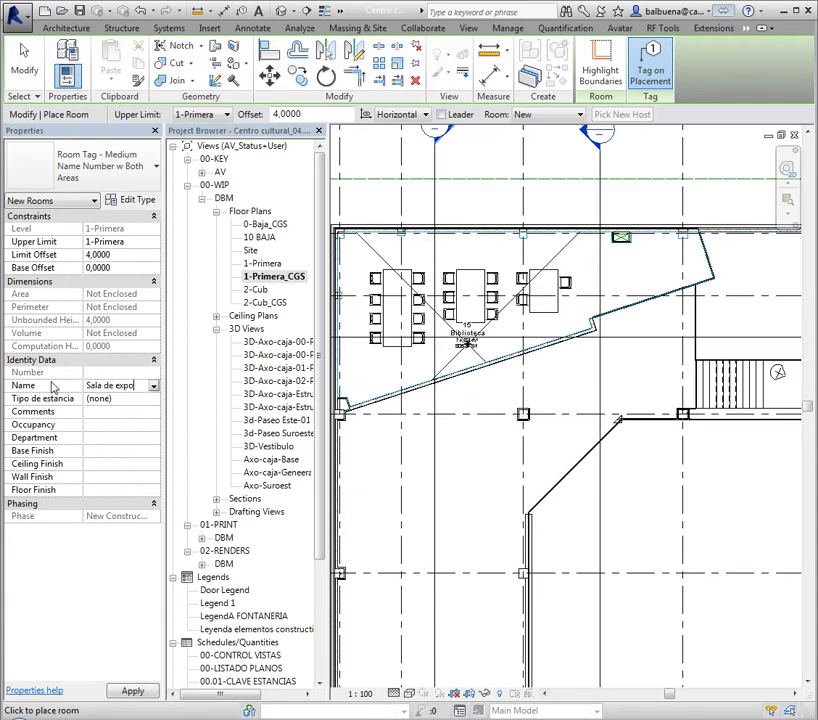
type("ciones")
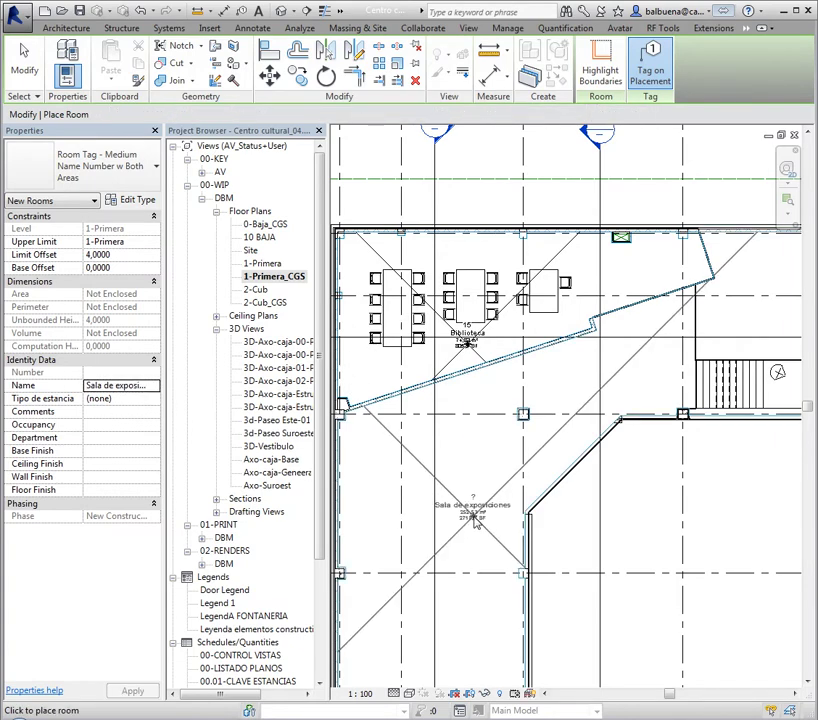
middle_click_drag(405, 660, 420, 380)
left_click(440, 340)
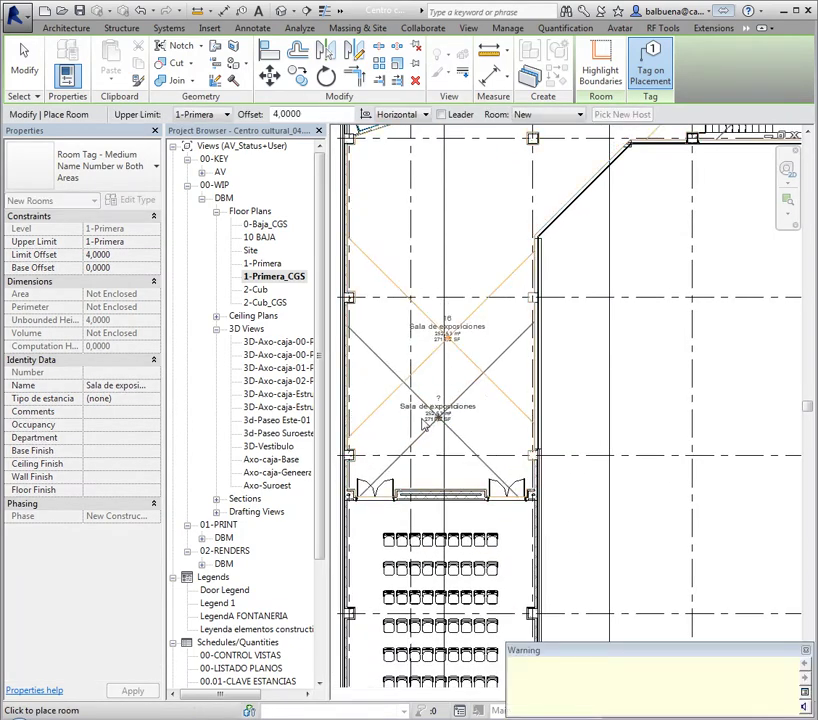
Step: Clear the next room's name and bring the seating hall into view
left_click(127, 388)
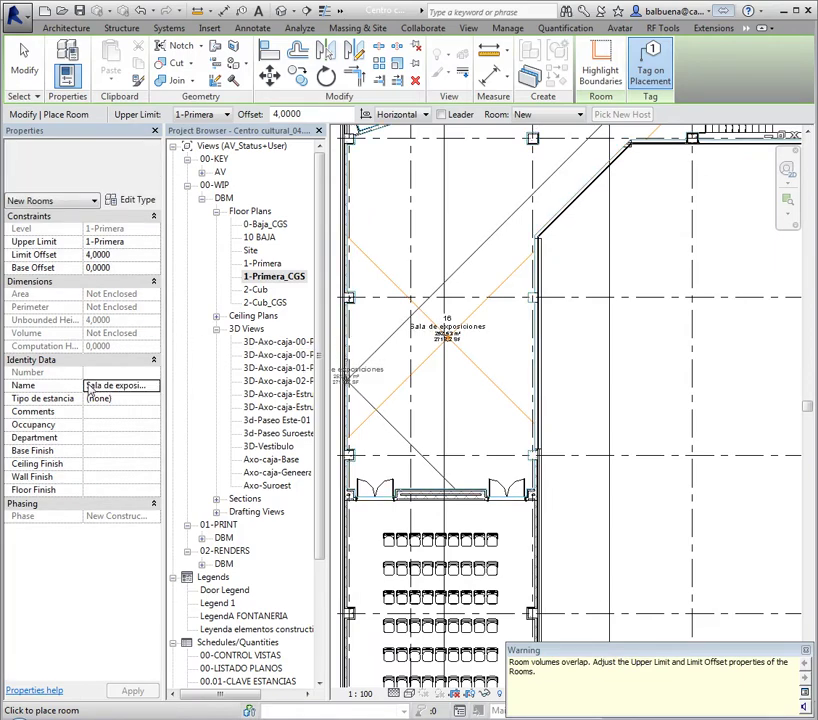
left_click_drag(87, 386, 116, 386)
key("Delete")
key("Delete")
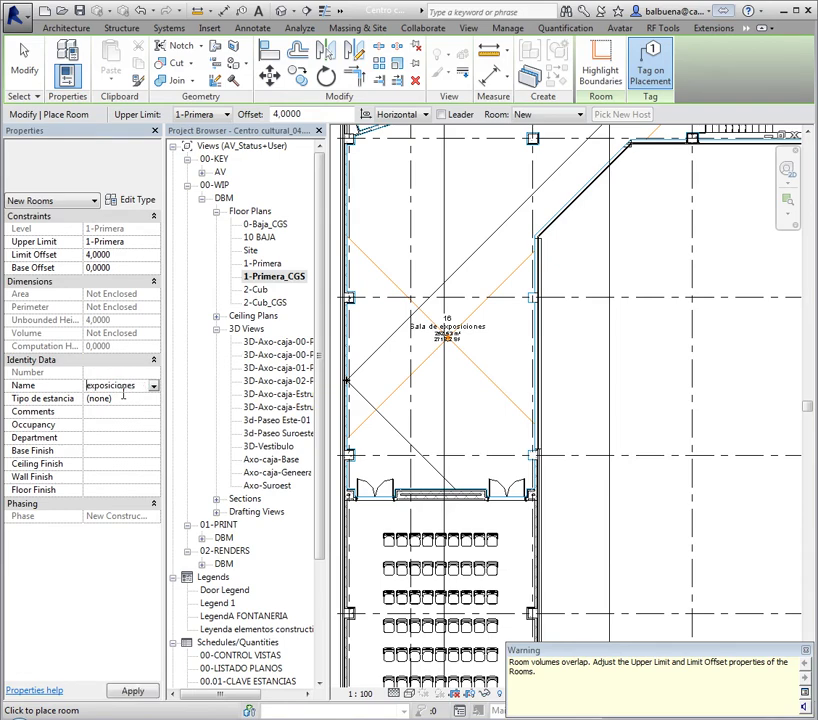
key("Delete")
key("Delete")
key("Delete")
key("Delete")
key("Delete")
key("Delete")
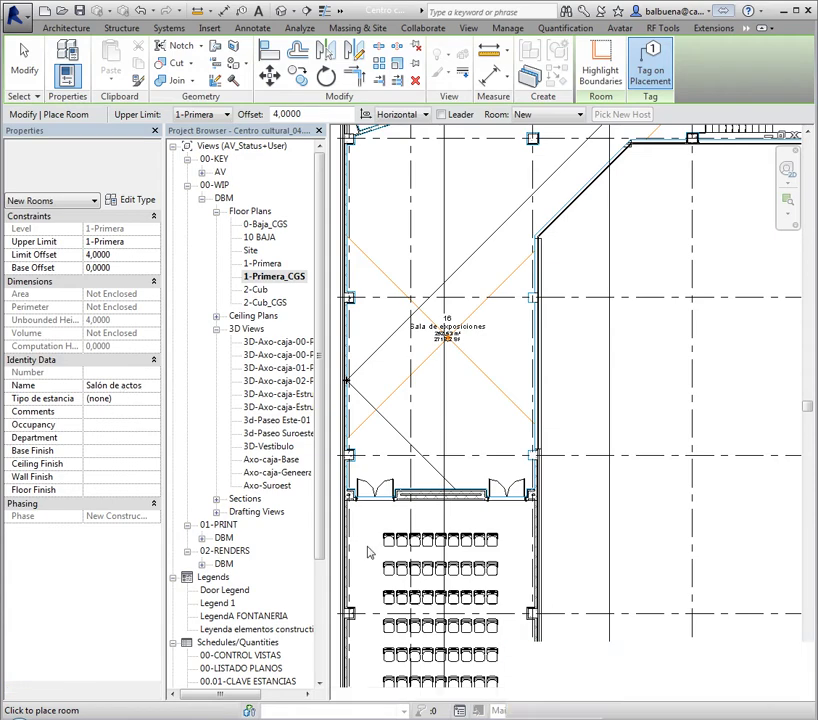
middle_click_drag(385, 553, 467, 394)
middle_click_drag(459, 537, 460, 402)
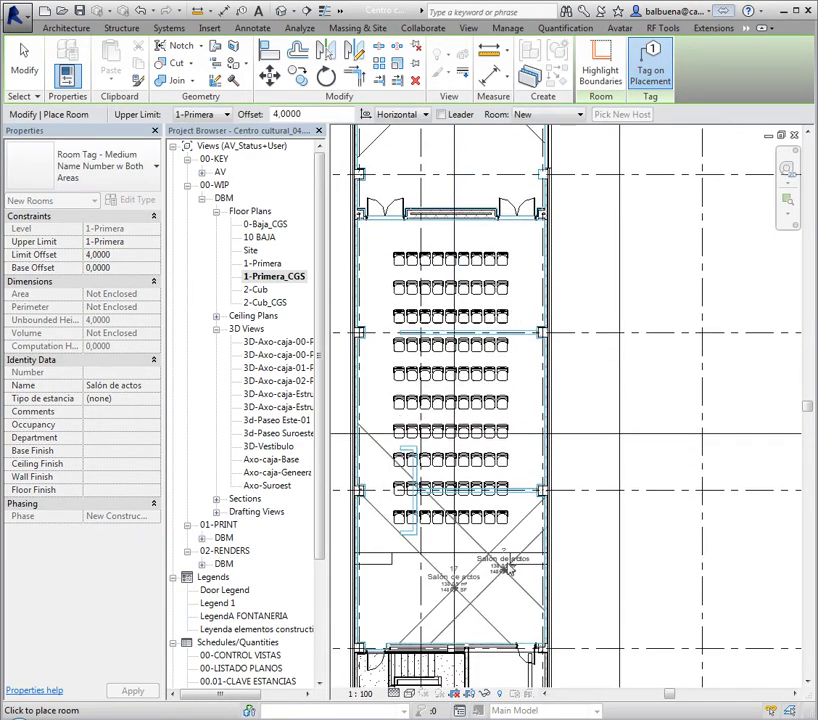
scroll(500, 540, "down", 2)
scroll(500, 540, "down", 1)
Step: Name the room Almacen and place it in the storage space by the stairs
left_click(150, 388)
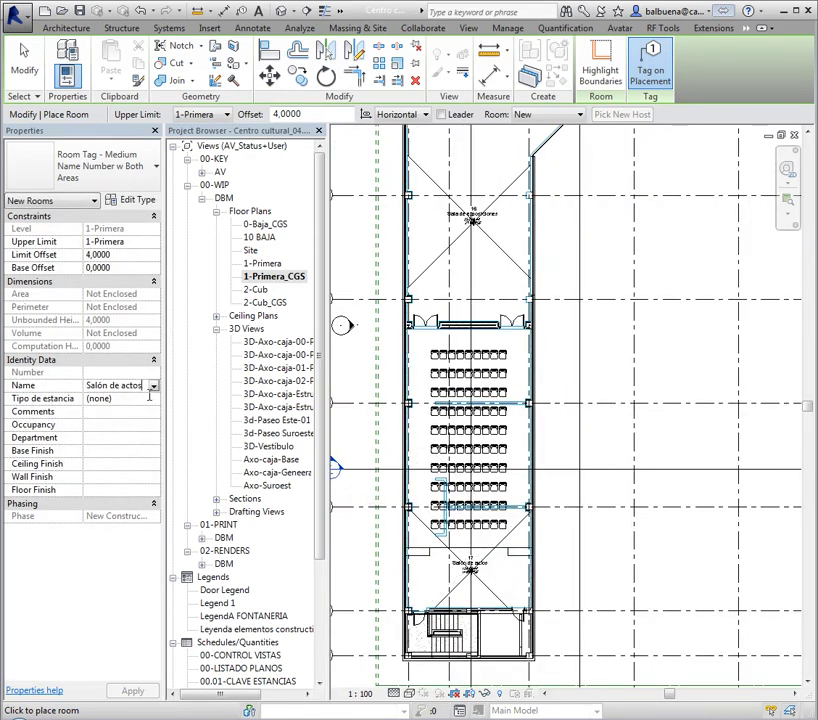
left_click(40, 387)
type("Al")
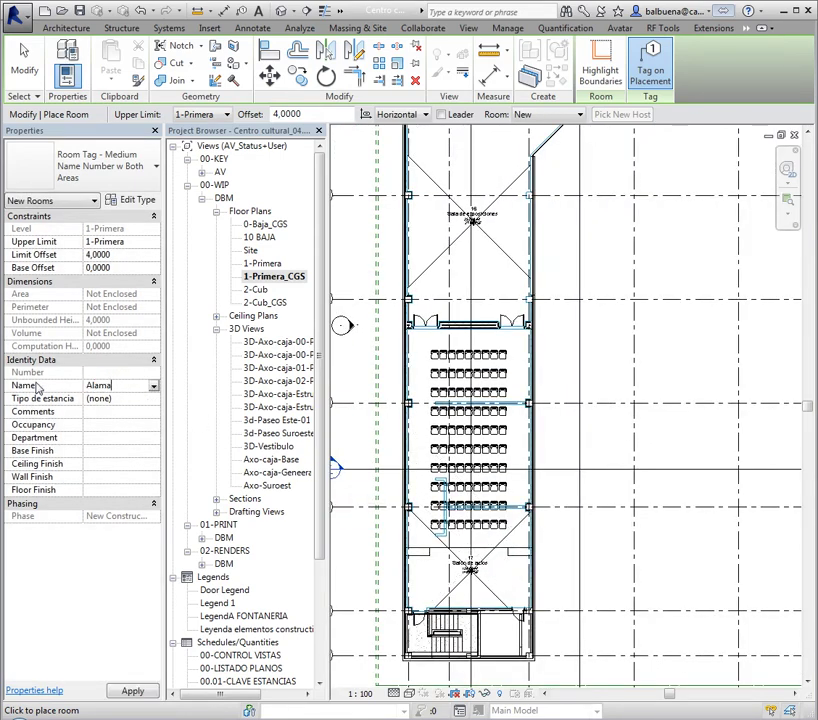
type("macen")
key("Return")
scroll(517, 577, "up", 3)
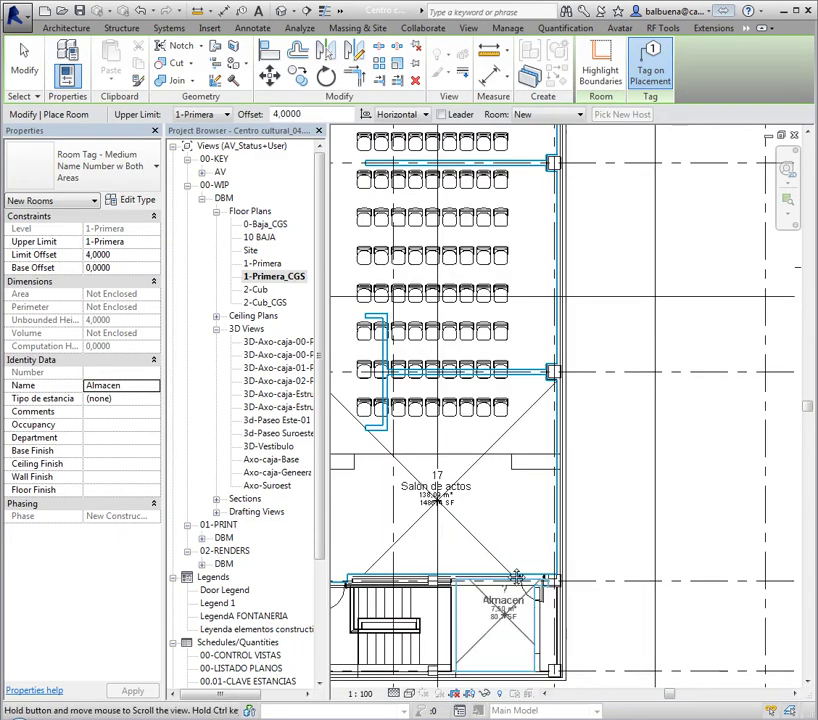
scroll(517, 577, "up", 3)
left_click(494, 500)
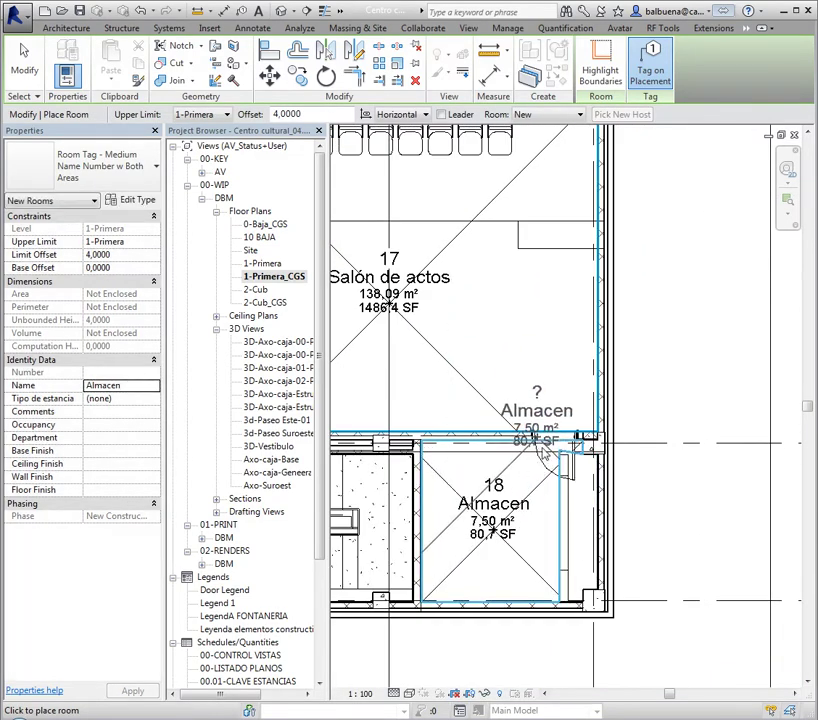
scroll(543, 452, "down", 3)
scroll(543, 452, "down", 3)
key("Escape")
key("Escape")
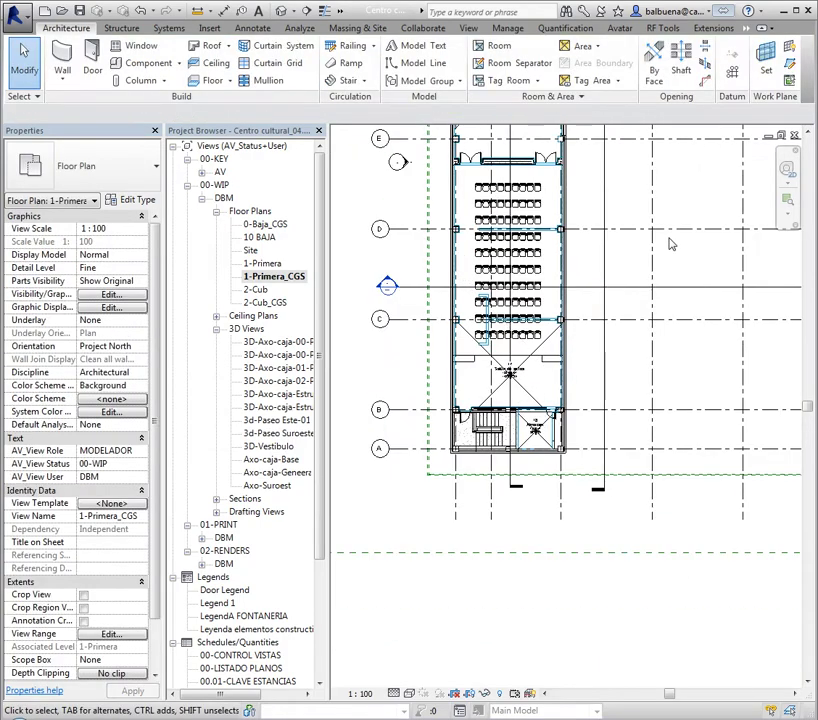
Step: Zoom to fit and switch the first-floor plan's visual style to Shaded
key("z")
key("f")
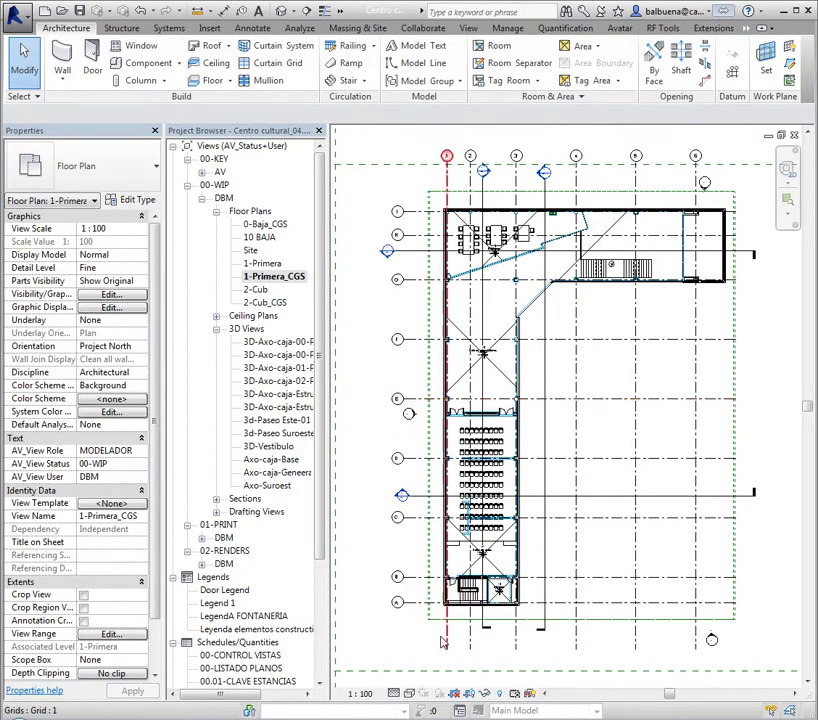
left_click(408, 694)
left_click(420, 634)
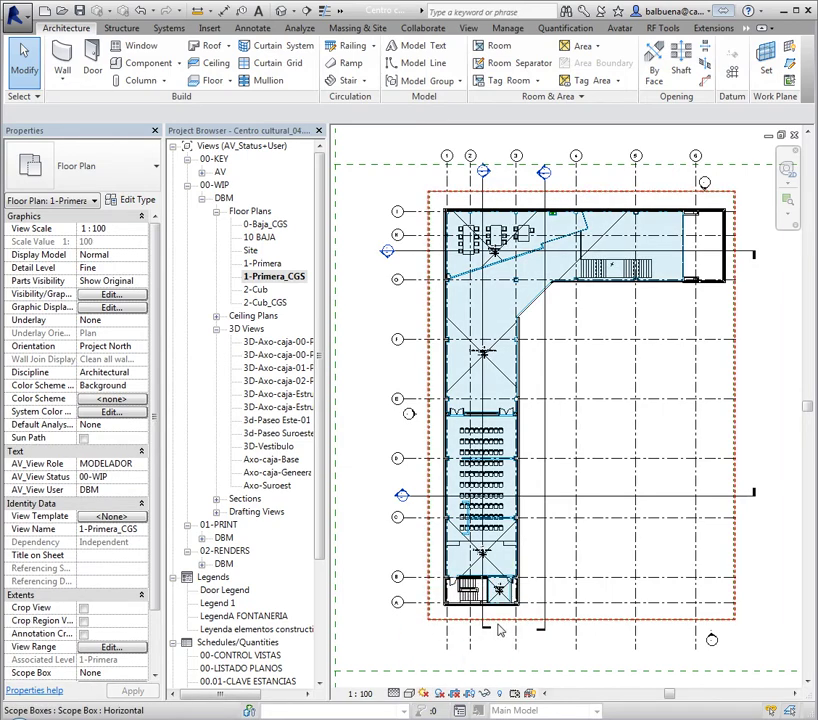
scroll(612, 395, "up", 2)
scroll(611, 405, "up", 2)
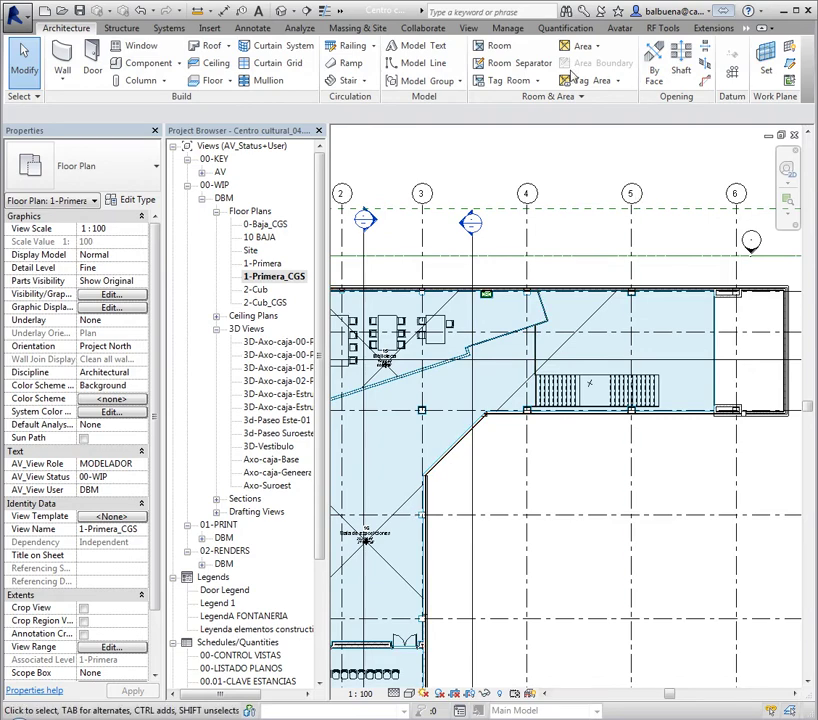
Step: Draw a room separation line beside the stair area down to the wall
left_click(537, 68)
scroll(540, 354, "up", 2)
scroll(530, 297, "up", 2)
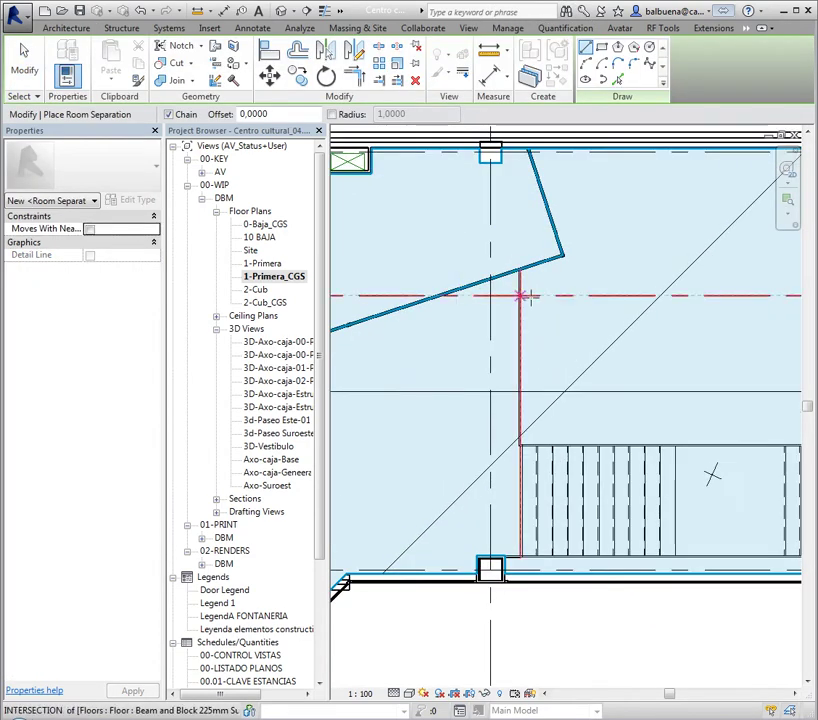
left_click(520, 270)
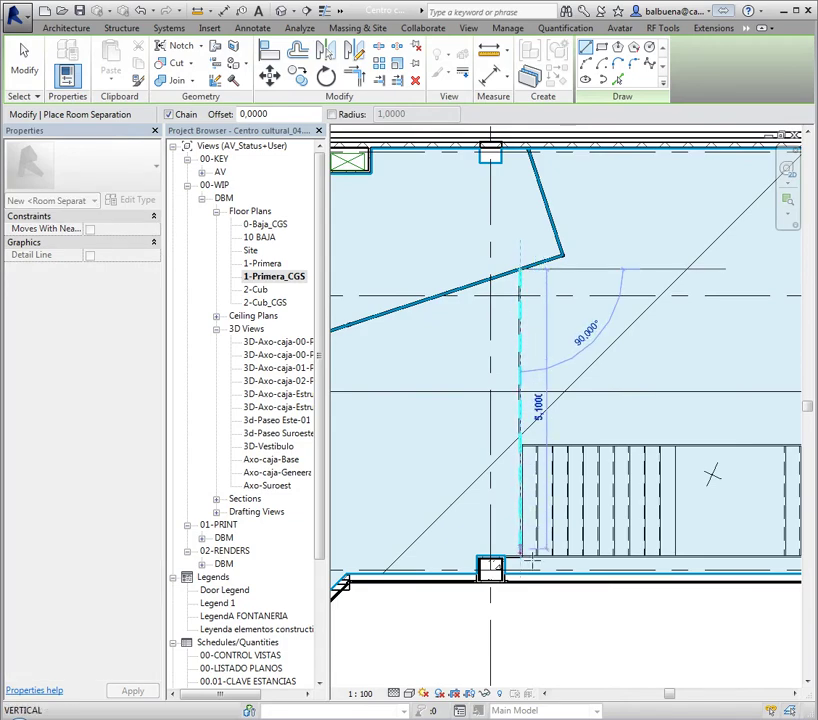
left_click(520, 553)
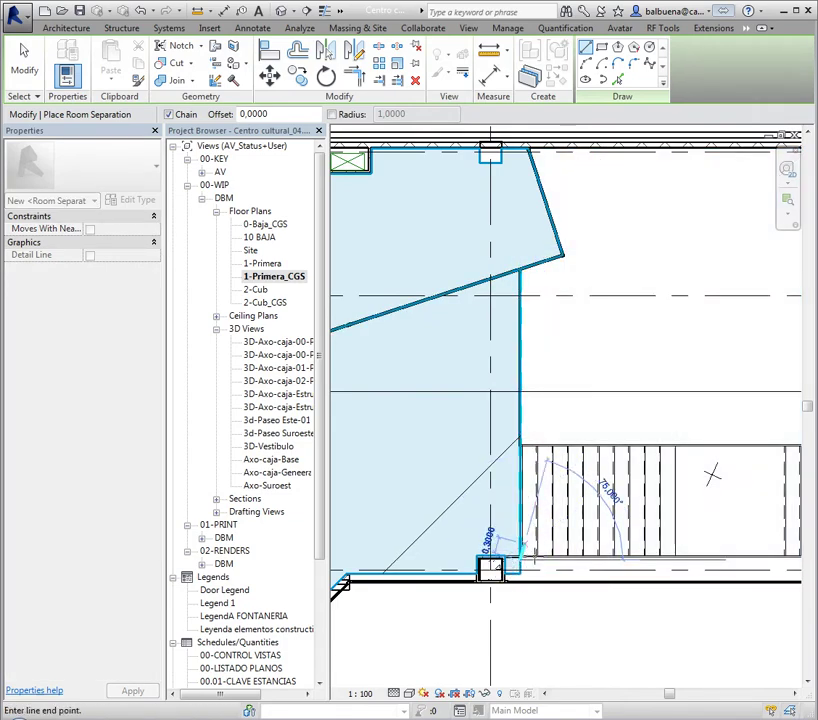
left_click(505, 565)
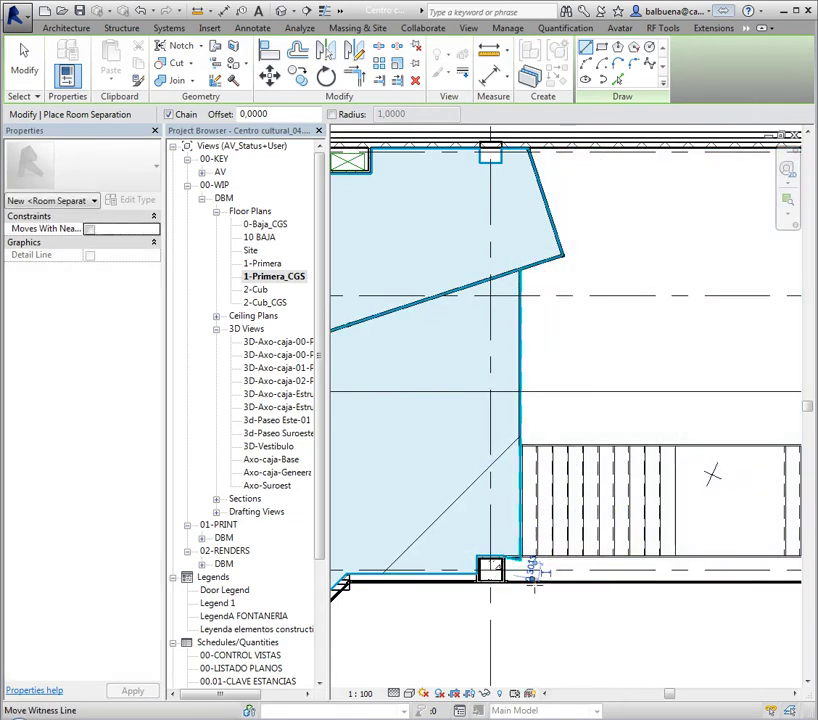
key("Escape")
key("Escape")
Step: Snap the separation line's end to the wall intersection and verify it
scroll(525, 595, "up", 3)
scroll(535, 560, "up", 1)
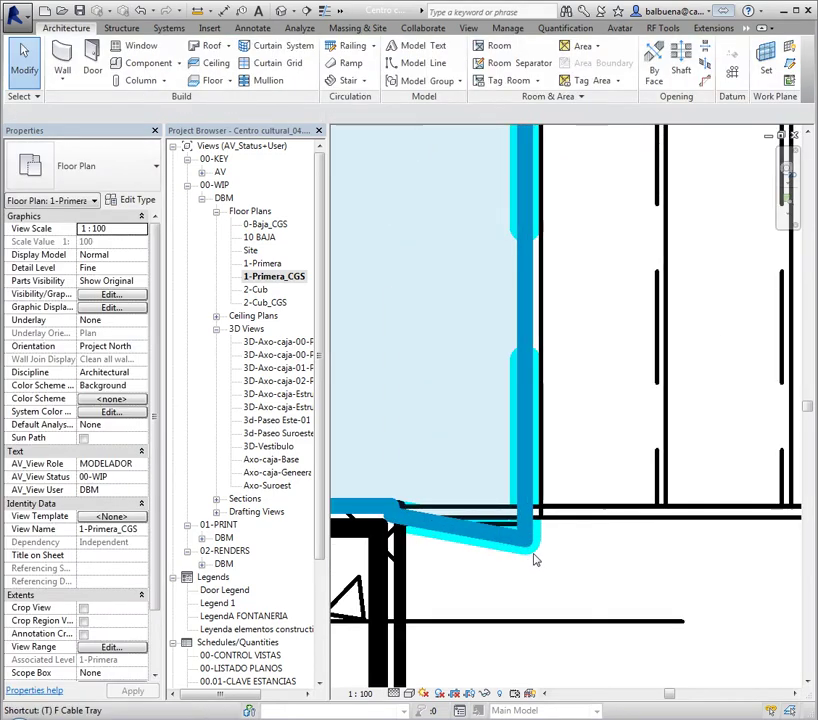
left_click(519, 540)
left_click_drag(528, 540, 527, 527)
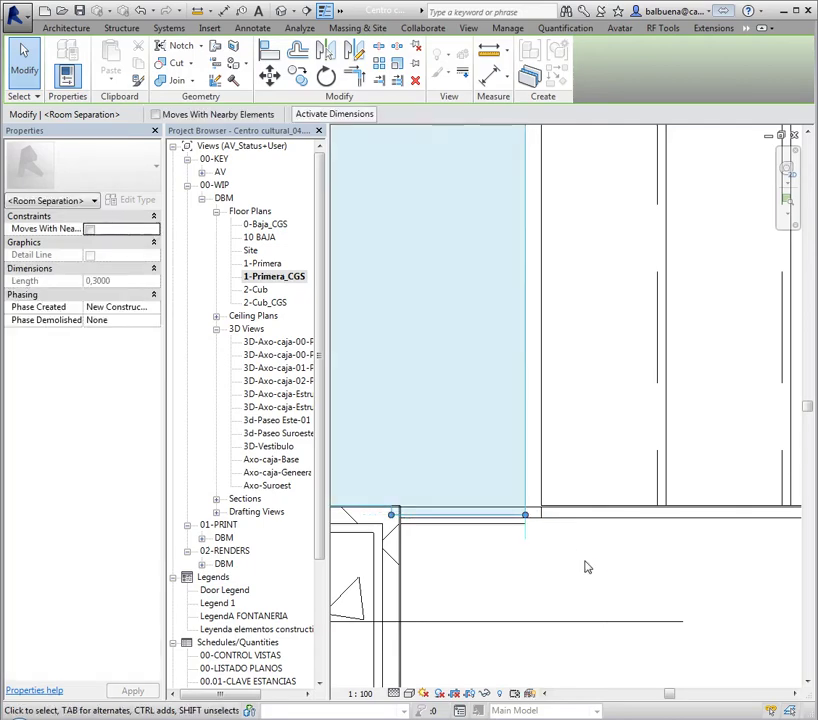
left_click(584, 566)
left_click(526, 546)
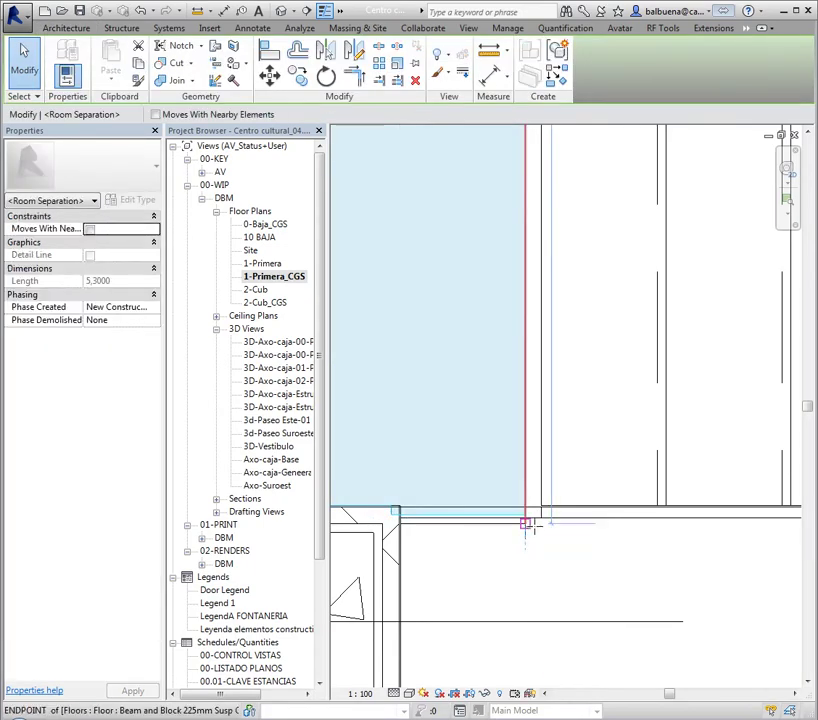
scroll(590, 557, "down", 2)
scroll(592, 557, "down", 2)
scroll(592, 557, "down", 3)
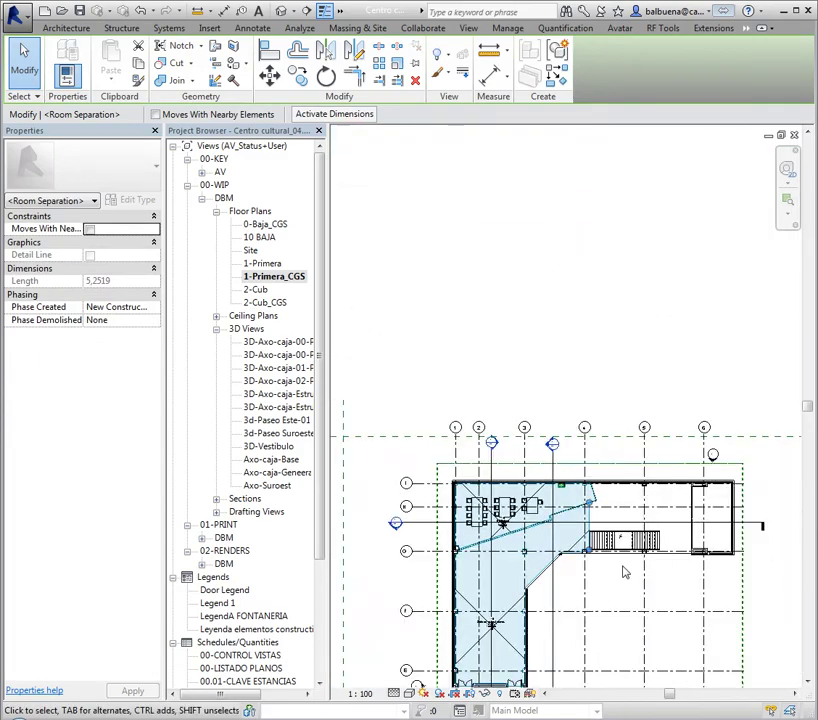
scroll(621, 570, "down", 2)
key("Escape")
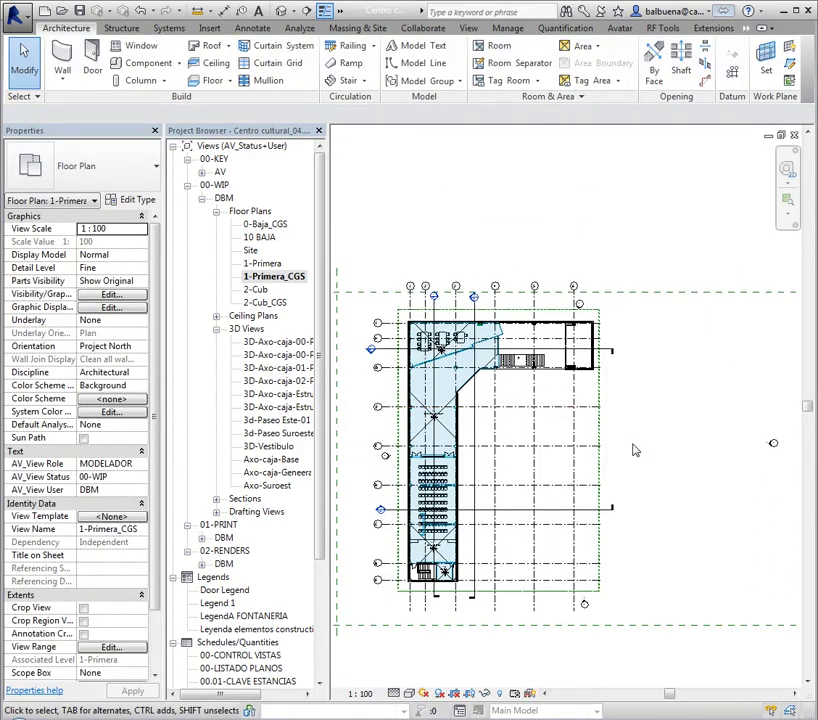
left_click_drag(321, 400, 325, 527)
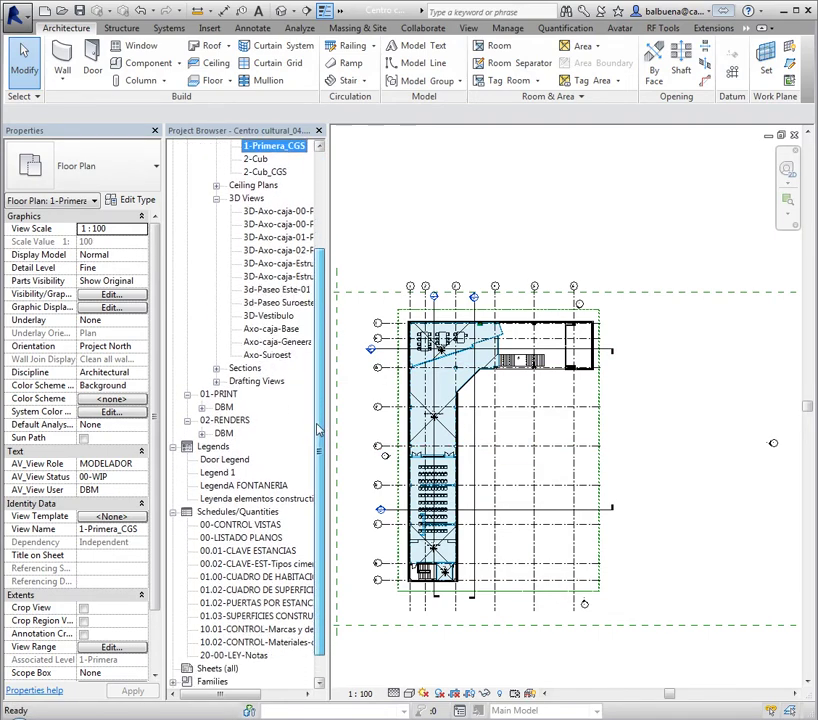
Step: Open 01.00-CUADRO DE HABITACIONES and delete the unplaced Vestibulo entrada row
double_click(275, 551)
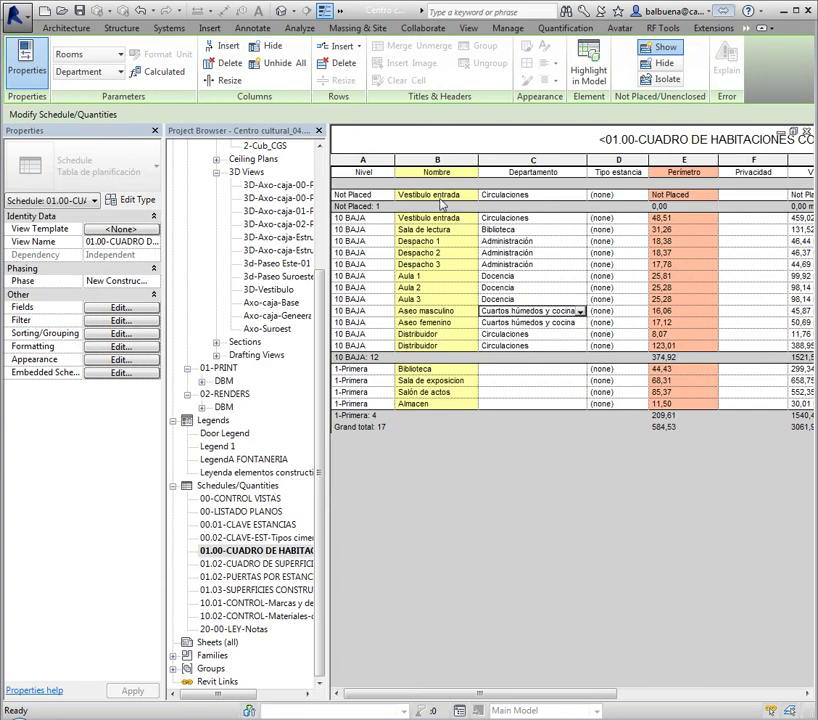
left_click(377, 196)
left_click(398, 200)
right_click(440, 200)
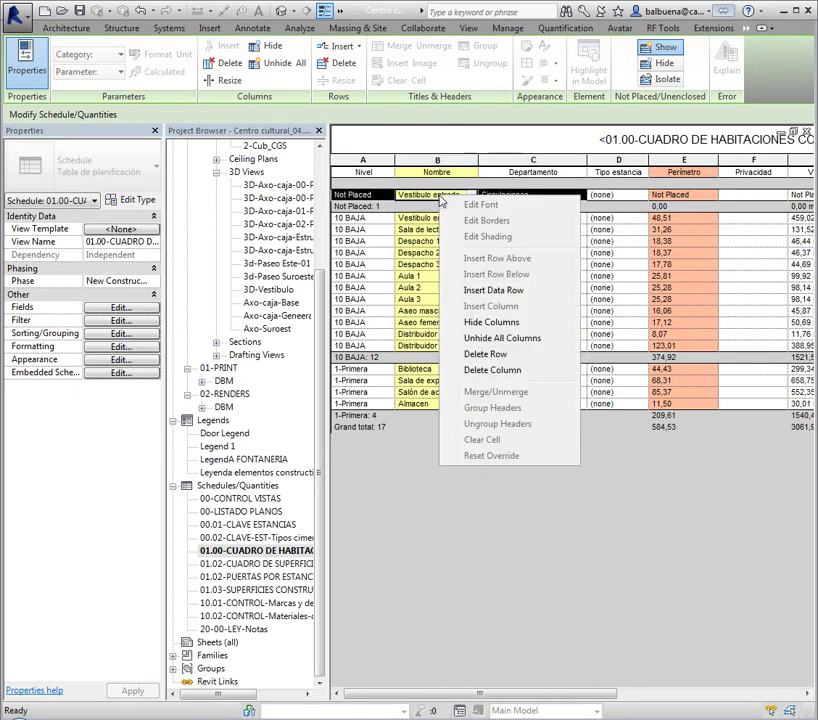
left_click(487, 356)
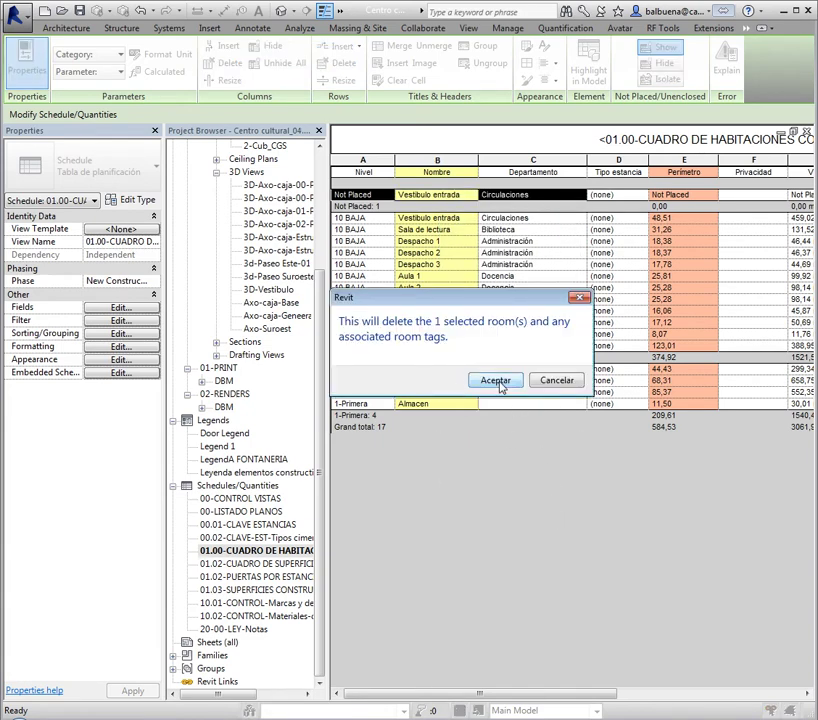
left_click(450, 381)
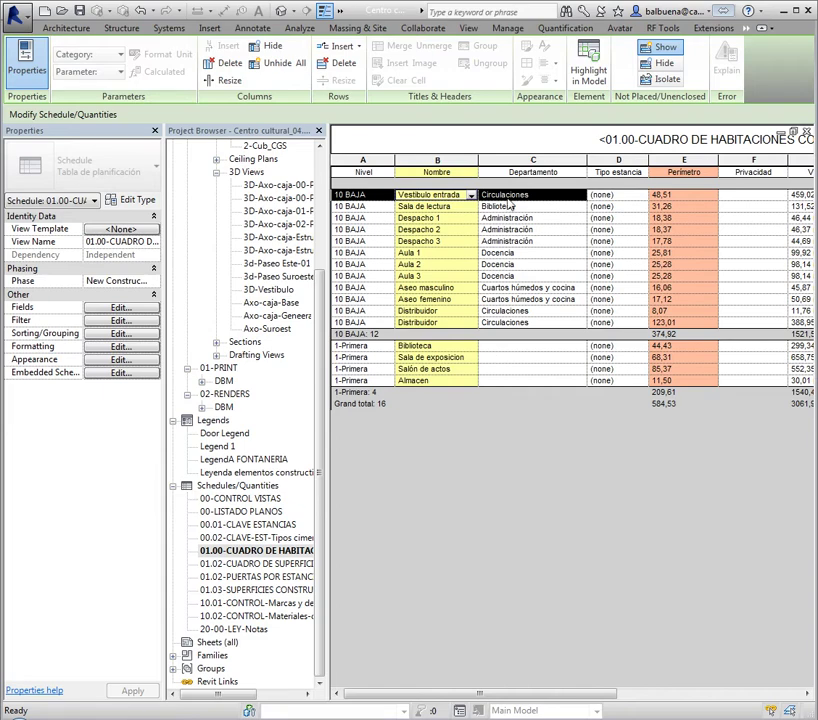
left_click(575, 178)
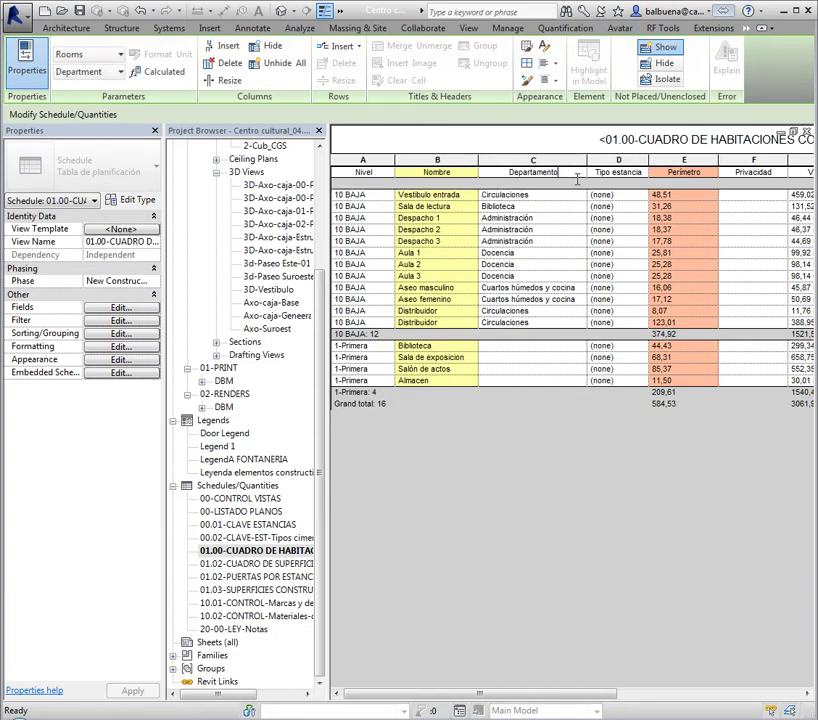
Step: Assign the Biblioteca department to Biblioteca, Sala de exposicion and Salón de actos
left_click_drag(577, 178, 463, 175)
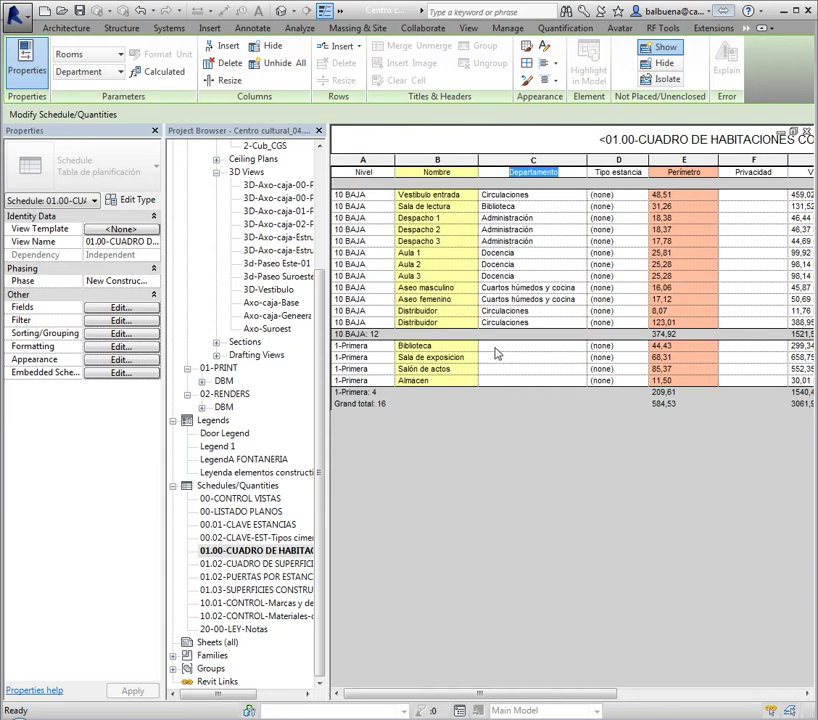
left_click(530, 346)
left_click(580, 347)
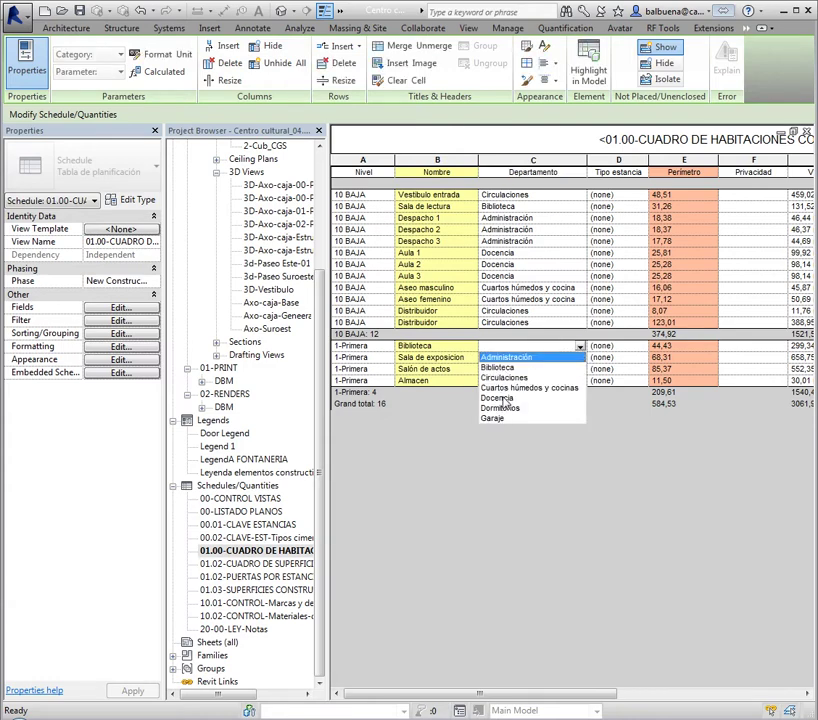
left_click(497, 367)
left_click(580, 357)
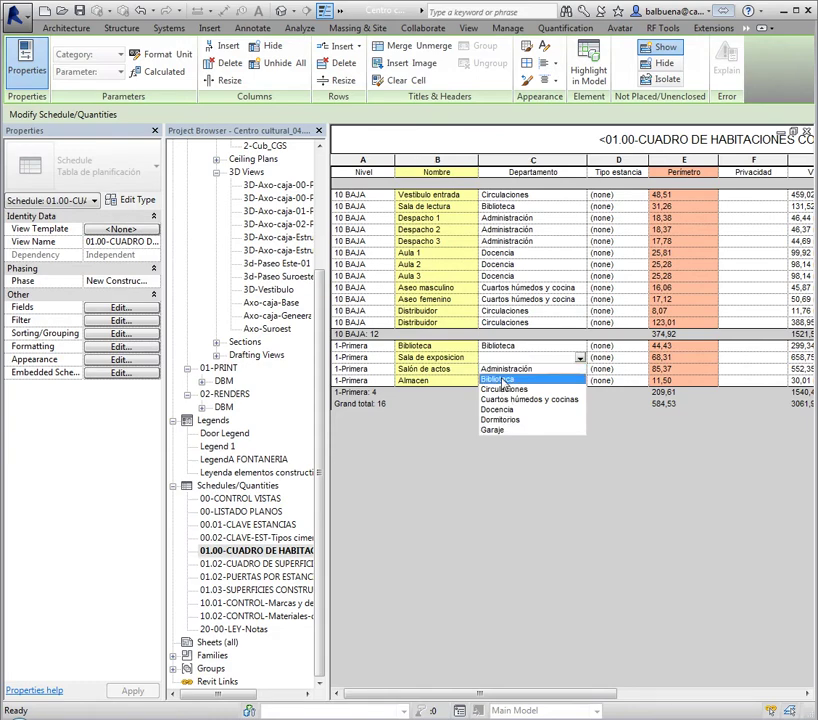
left_click(500, 380)
left_click(580, 369)
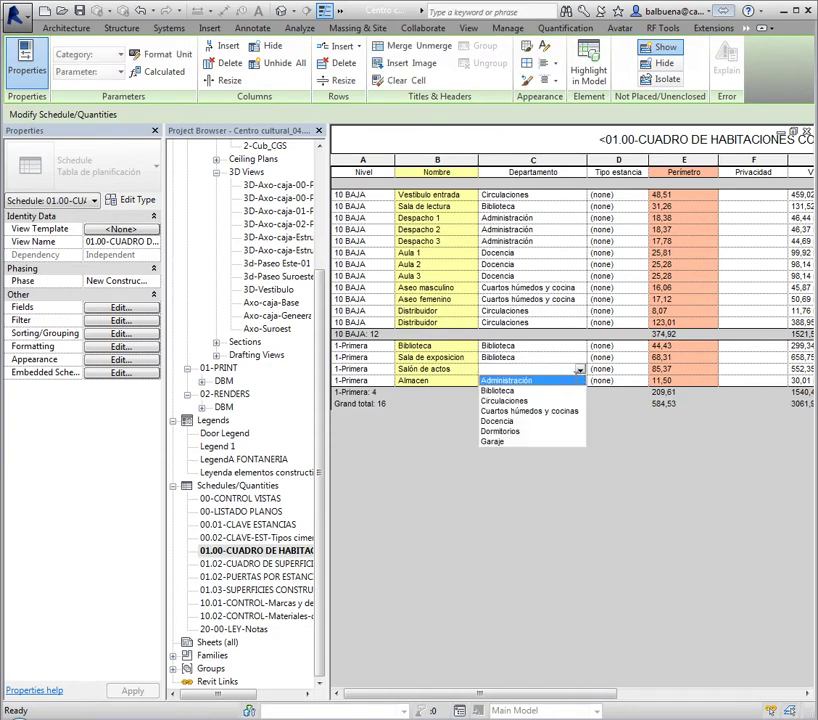
left_click(497, 390)
Step: Assign Cuartos húmedos y cocinas to Almacen and review the schedule totals
left_click(580, 380)
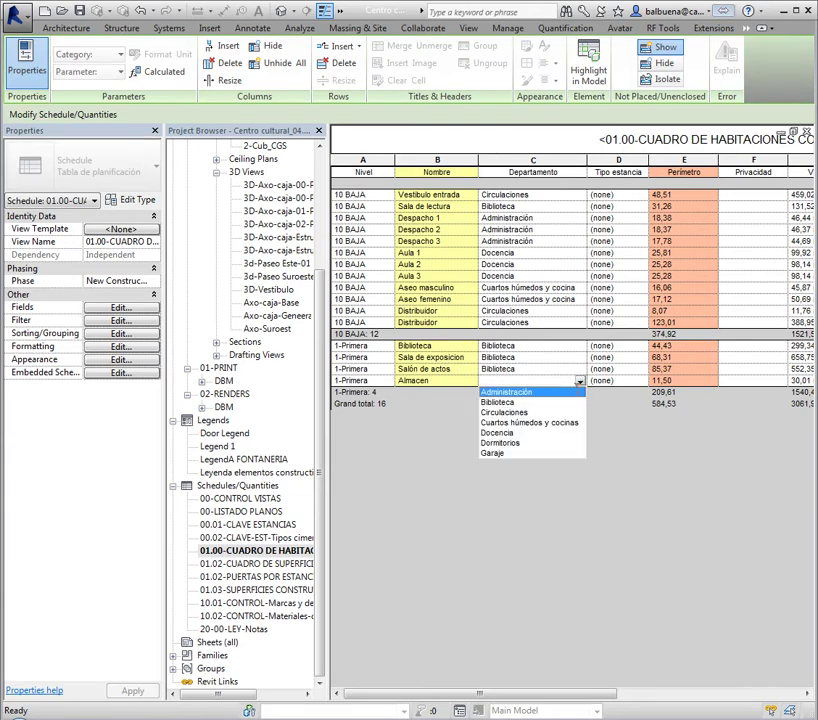
left_click(514, 423)
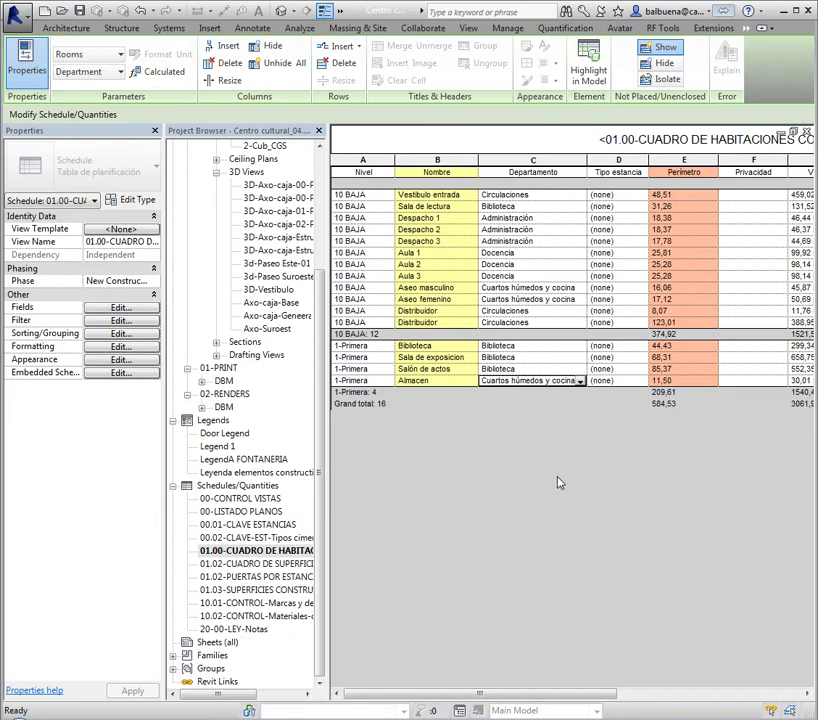
left_click_drag(601, 693, 761, 690)
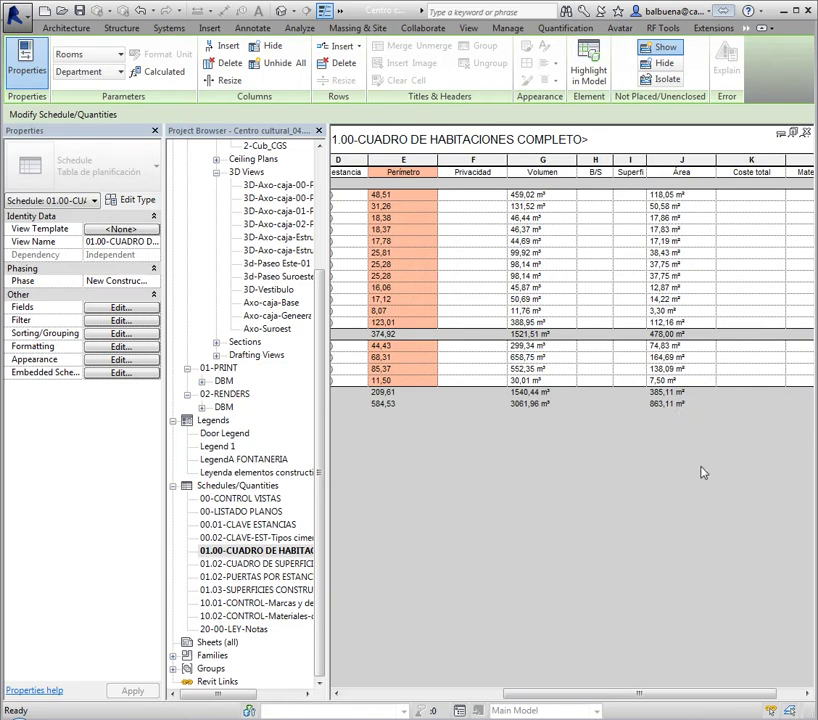
mouse_move(718, 694)
left_mouse_down()
mouse_move(763, 694)
mouse_move(533, 671)
left_mouse_up()
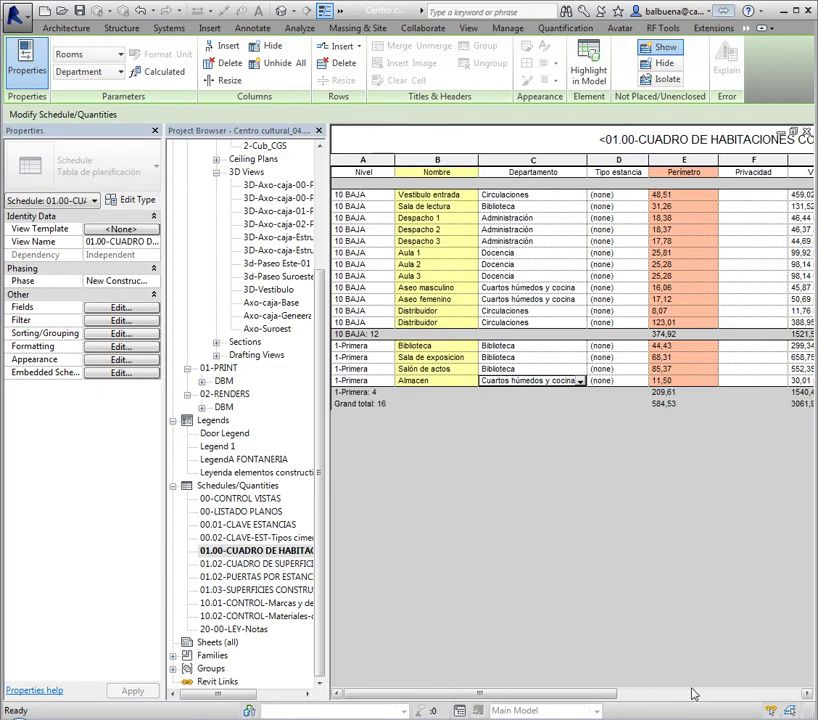
key("Escape")
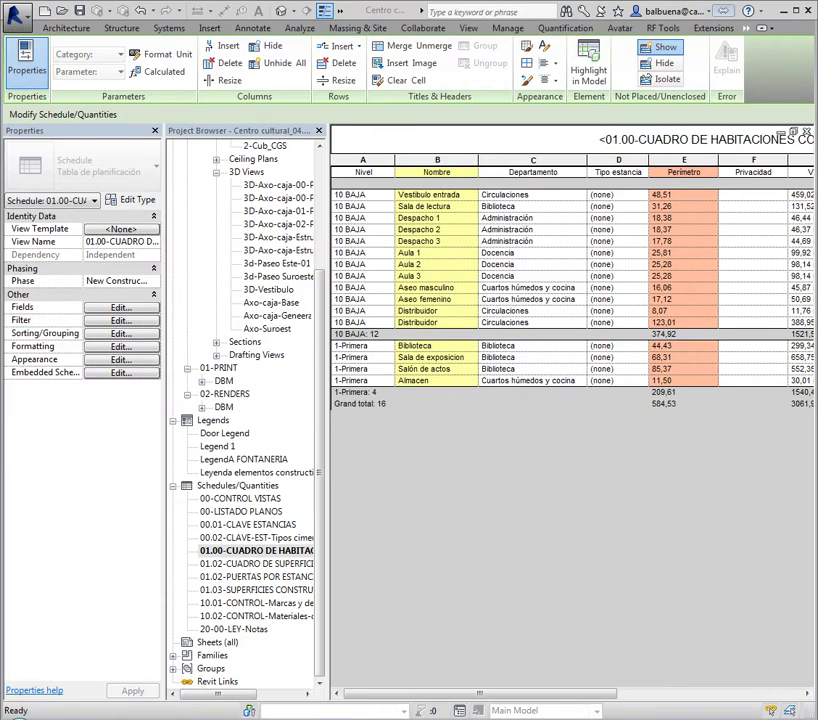